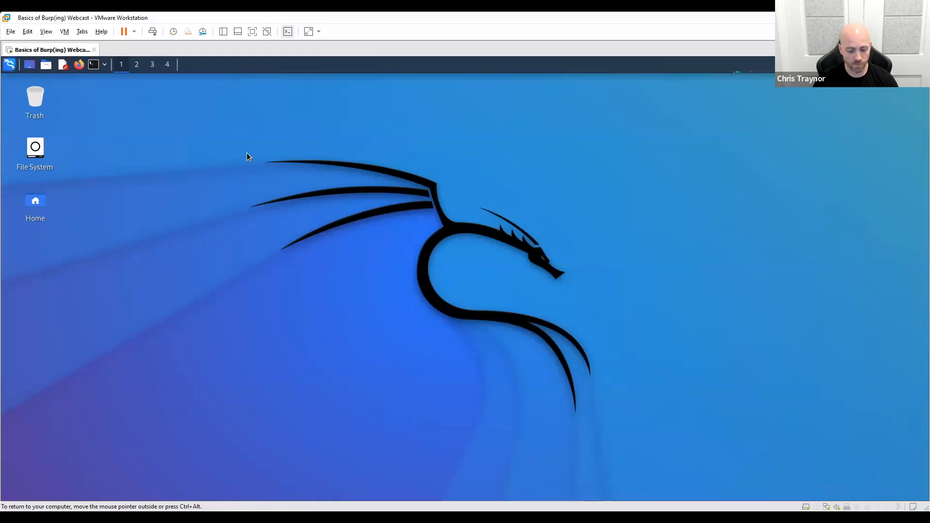
- Find and launch Burp Suite Professional on the Kali machine
{"action": "key", "text": "super"}
{"action": "type", "text": "burp"}
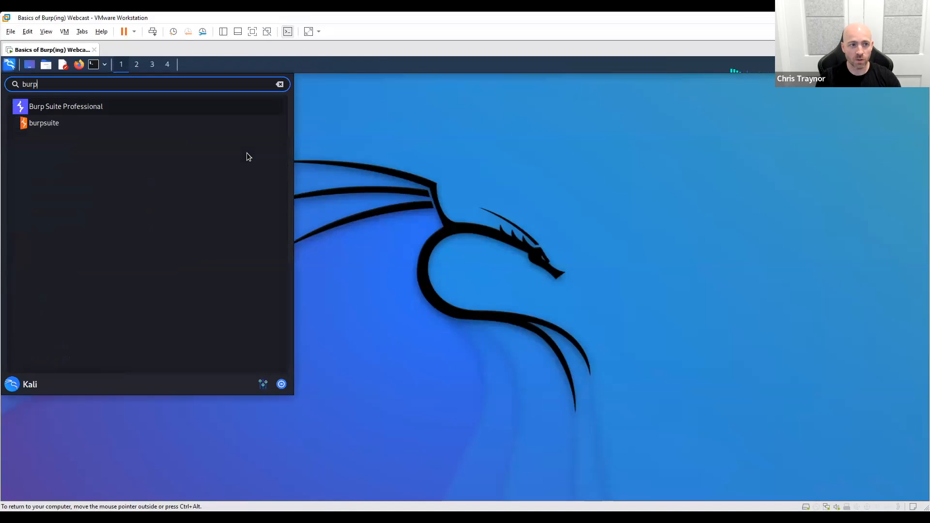
{"action": "key", "text": "Return"}
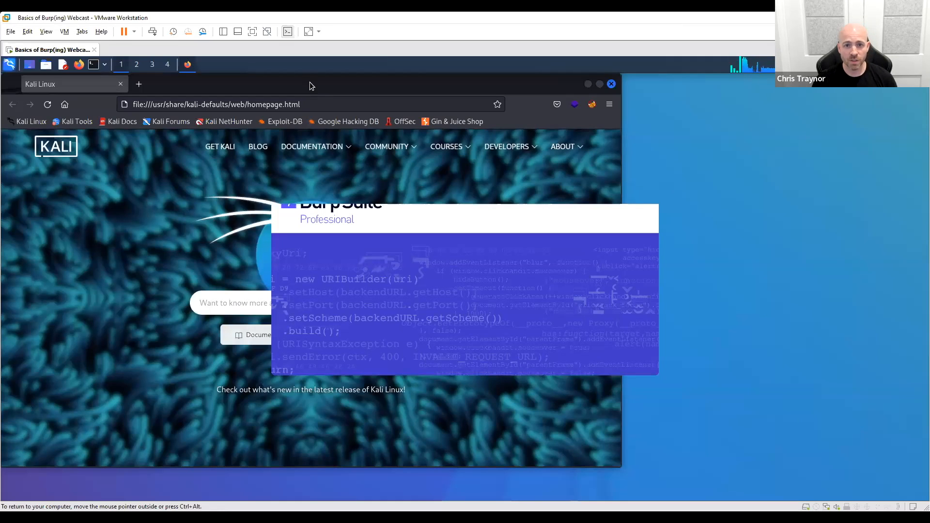
- Bring Firefox to the front and open the bookmarked Gin & Juice Shop site
{"action": "left_click", "coordinate": [310, 82]}
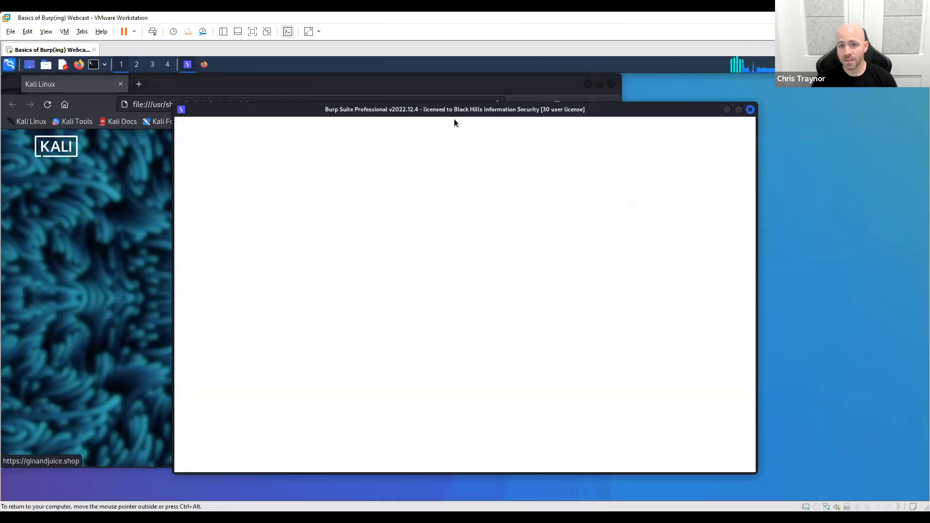
{"action": "left_click", "coordinate": [388, 82]}
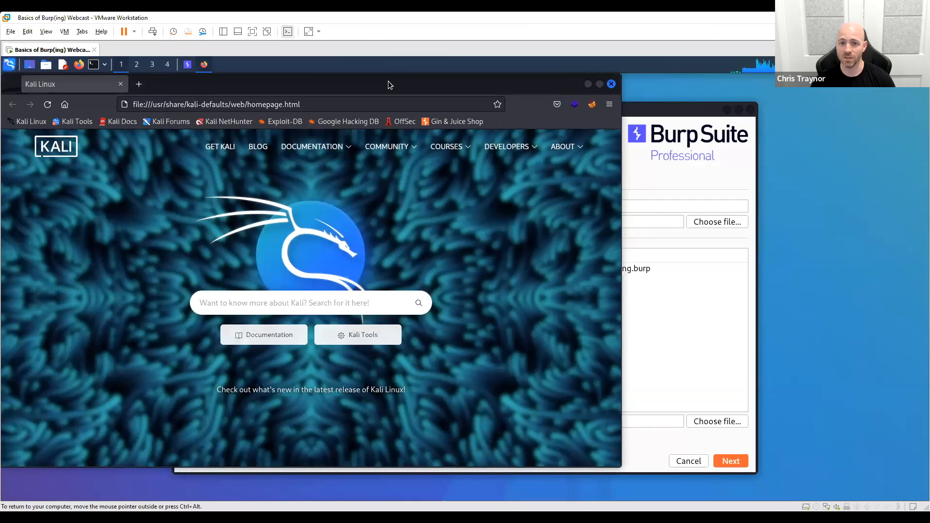
{"action": "left_click", "coordinate": [457, 122]}
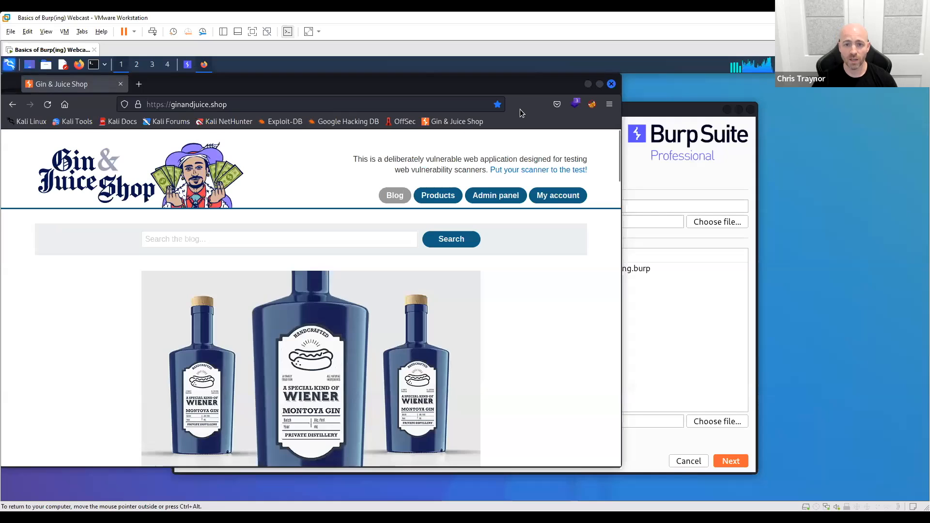
- Switch to Burp Suite, create a new on-disk project named webcast with the suggested file name, and start it with Burp defaults
{"action": "left_click", "coordinate": [675, 170]}
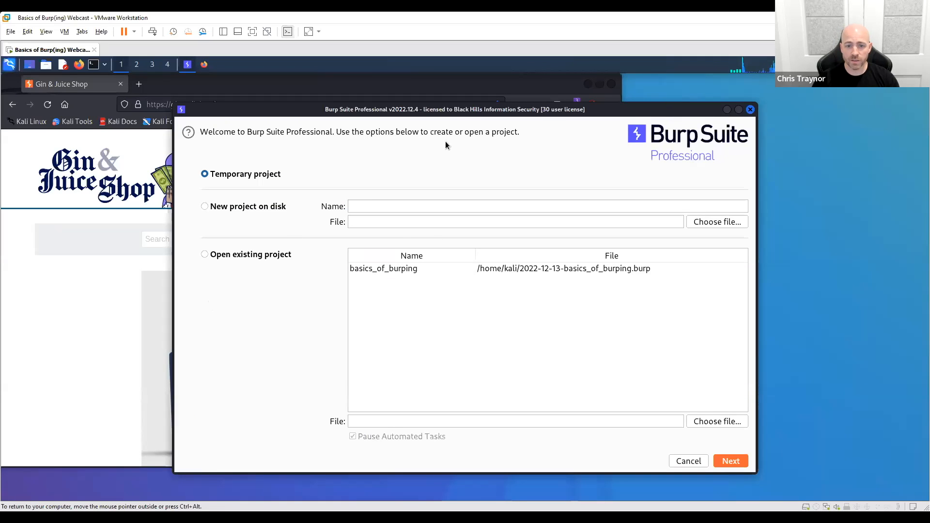
{"action": "left_click_drag", "start_coordinate": [474, 112], "coordinate": [473, 84]}
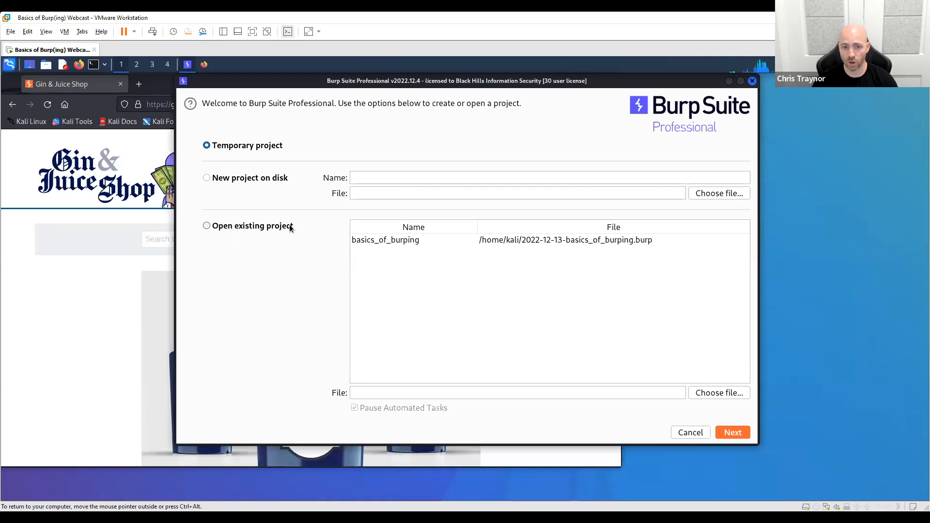
{"action": "left_click", "coordinate": [381, 179]}
{"action": "type", "text": "web"}
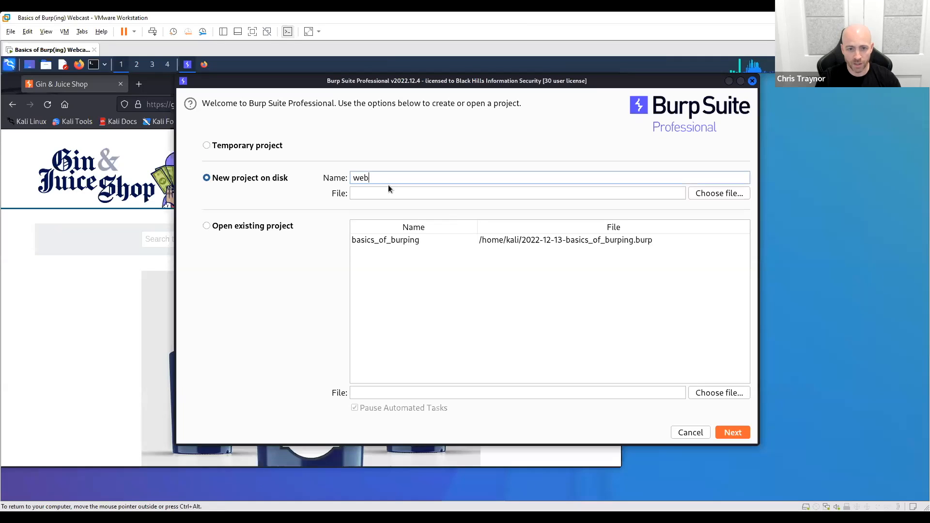
{"action": "type", "text": "cast"}
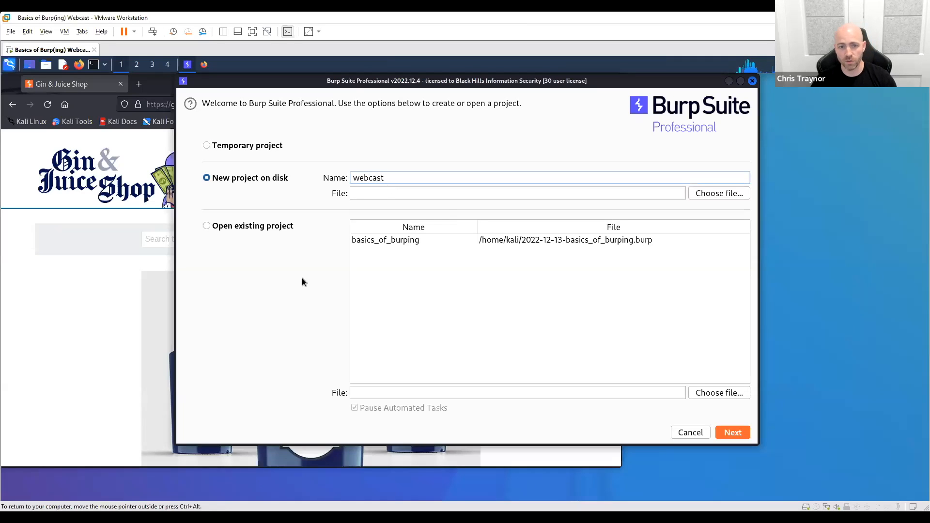
{"action": "key", "text": "Tab"}
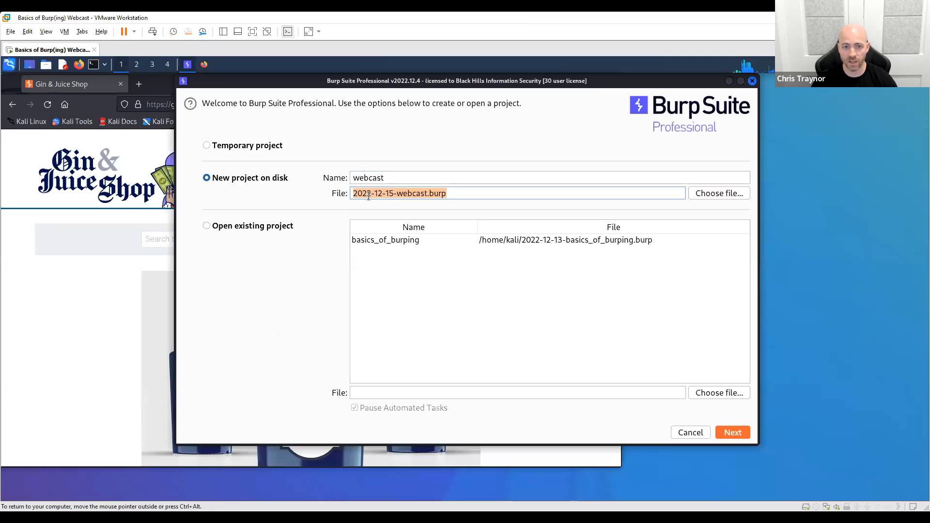
{"action": "left_click", "coordinate": [734, 432]}
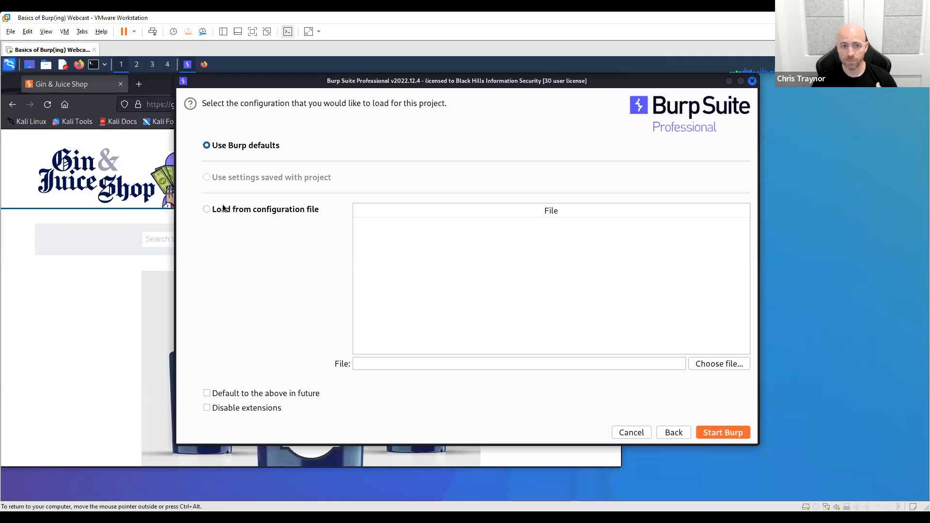
{"action": "left_click", "coordinate": [717, 433]}
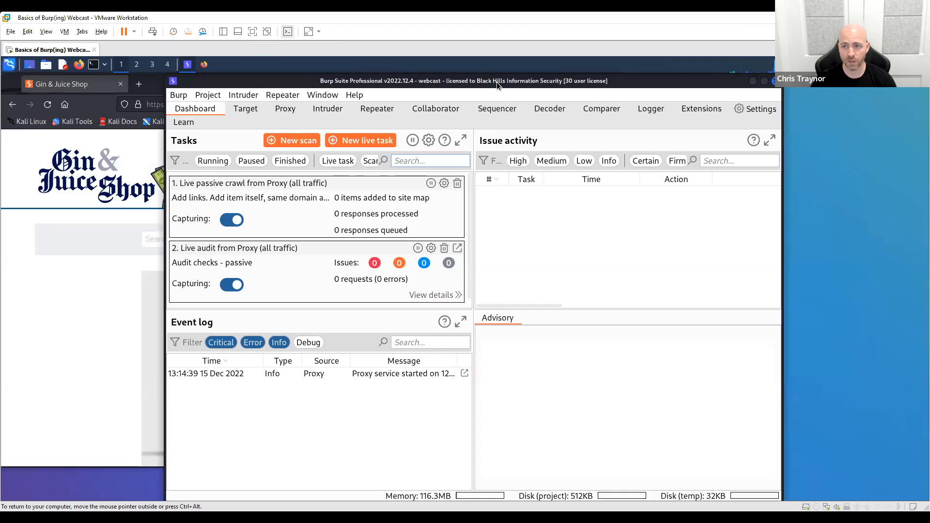
{"action": "left_click_drag", "start_coordinate": [497, 82], "coordinate": [494, 82]}
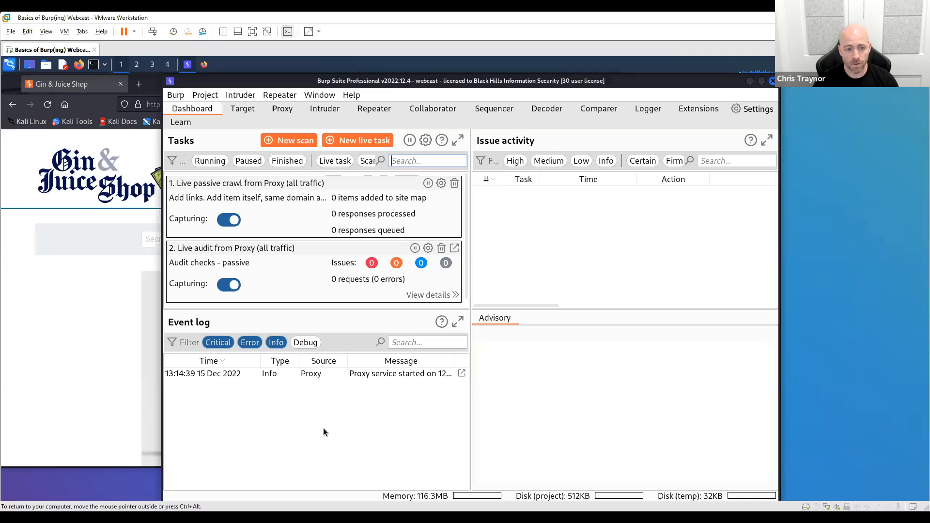
- Read the full details of the Proxy entry in the dashboard's event log and close them
{"action": "left_click", "coordinate": [334, 373]}
{"action": "left_click", "coordinate": [463, 374]}
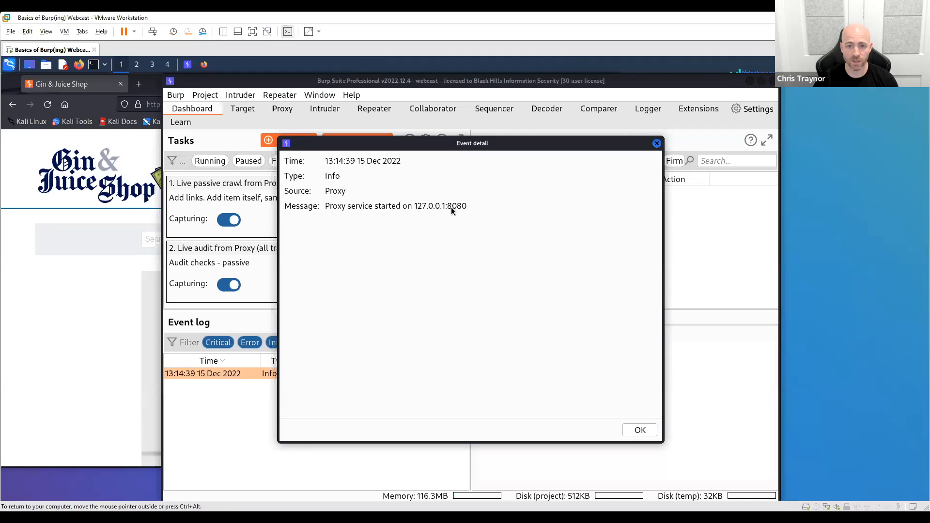
{"action": "left_click", "coordinate": [657, 143]}
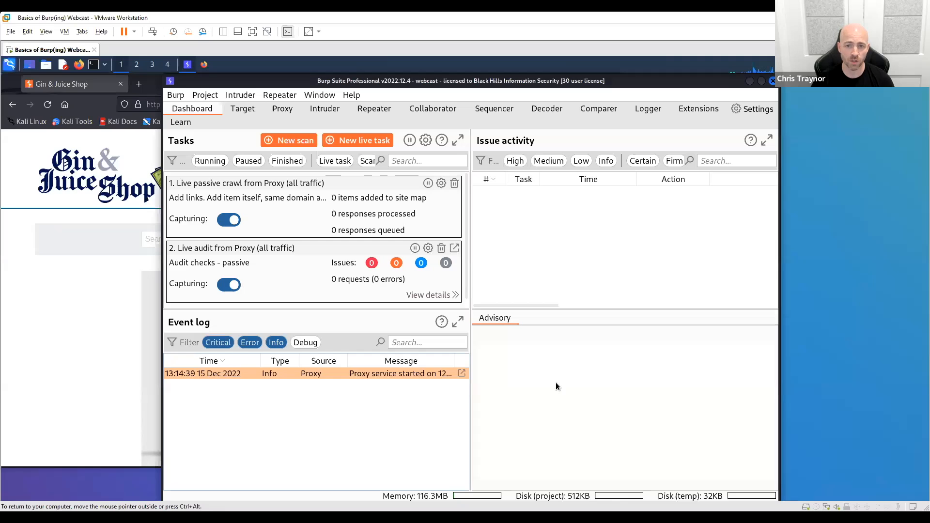
- Review the target site map and scope settings, and look through the whole list of scanner issue definitions
{"action": "left_click", "coordinate": [243, 111]}
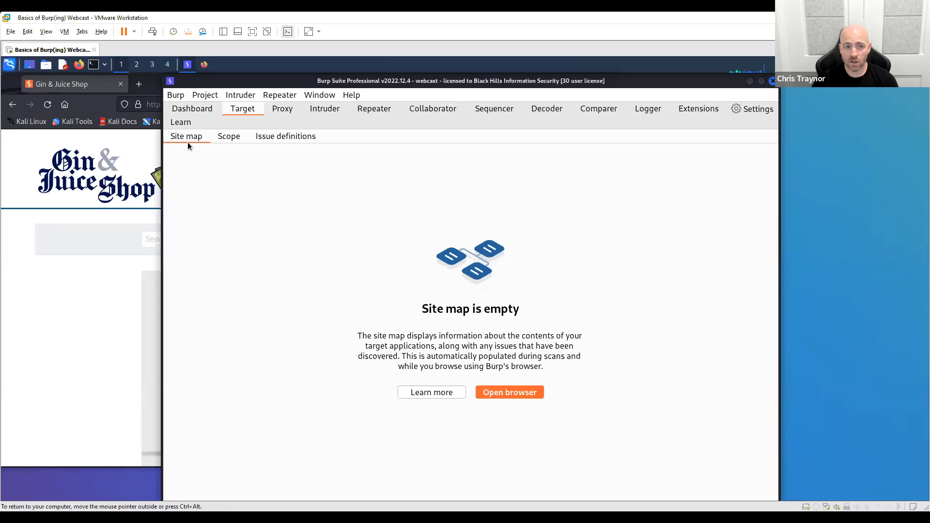
{"action": "left_click", "coordinate": [230, 139]}
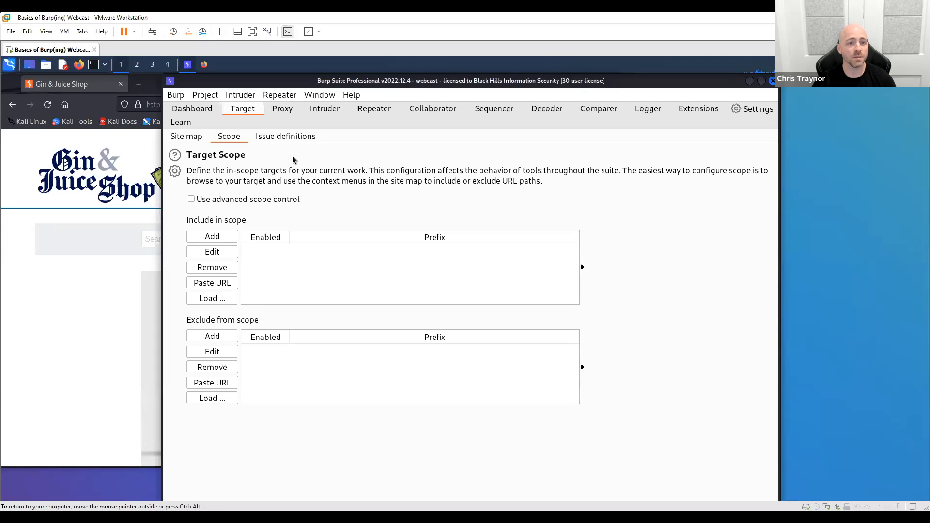
{"action": "left_click", "coordinate": [278, 136]}
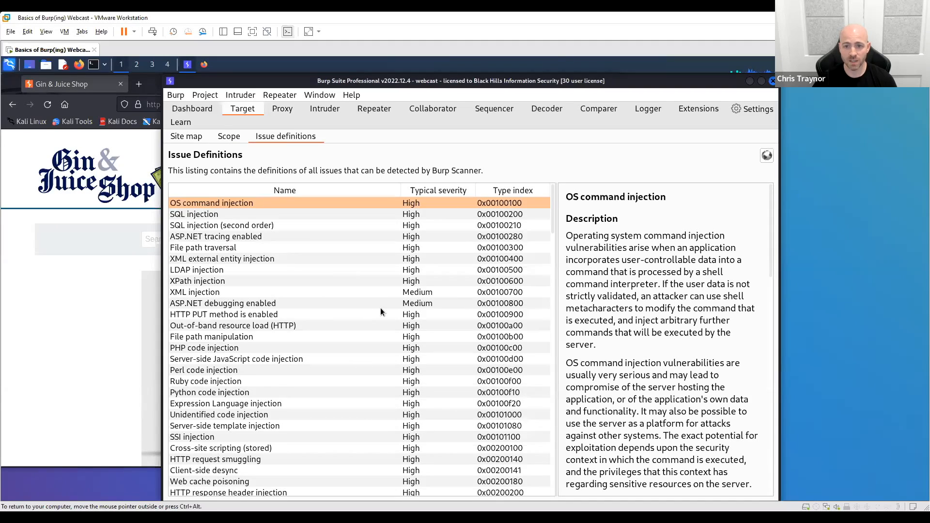
{"action": "scroll", "coordinate": [380, 312], "scroll_direction": "down", "scroll_amount": 20}
{"action": "scroll", "coordinate": [381, 312], "scroll_direction": "down", "scroll_amount": 20}
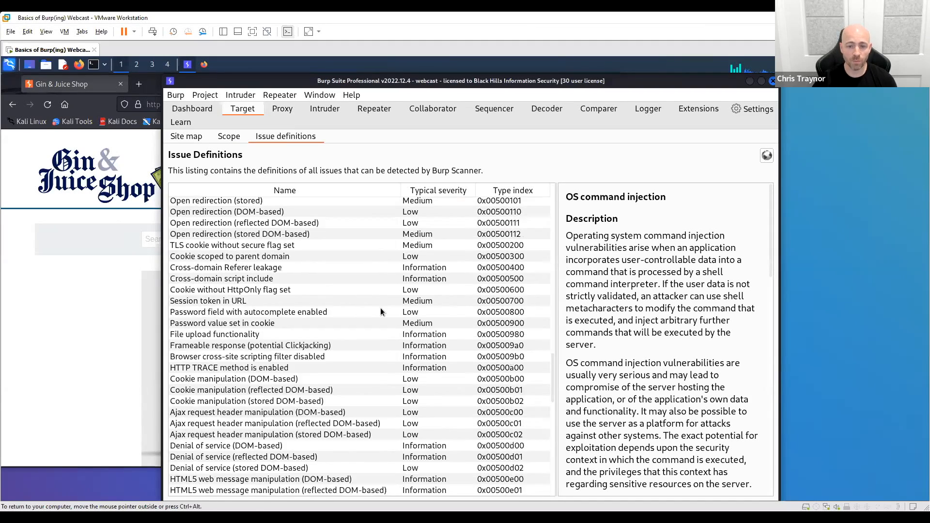
{"action": "scroll", "coordinate": [381, 312], "scroll_direction": "down", "scroll_amount": 4}
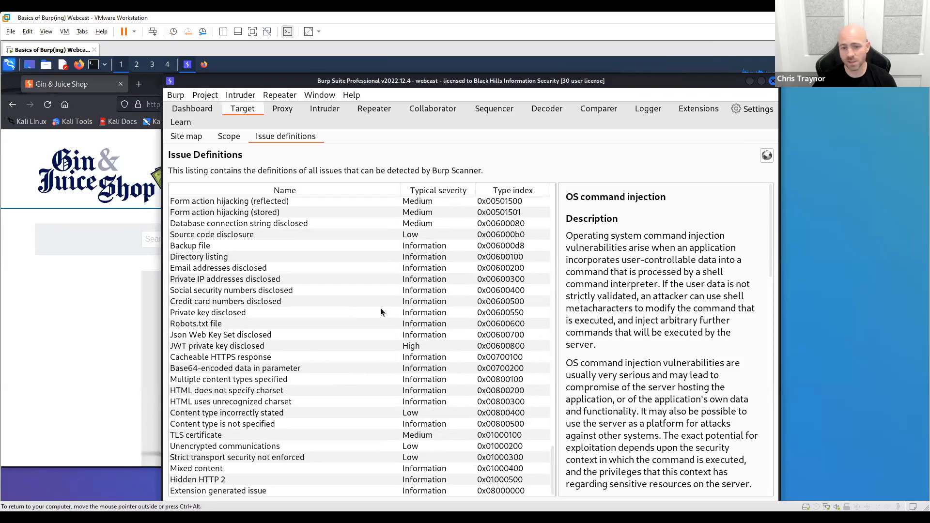
{"action": "scroll", "coordinate": [381, 312], "scroll_direction": "up", "scroll_amount": 13}
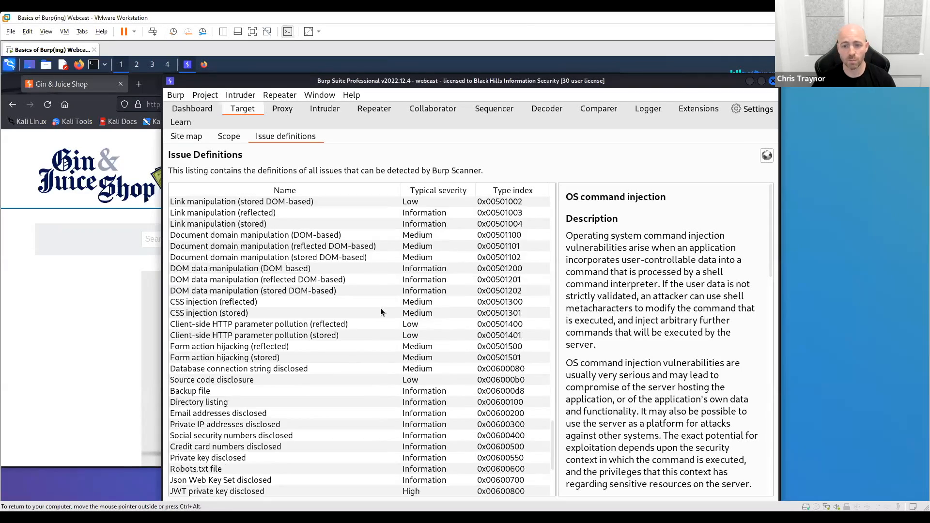
{"action": "scroll", "coordinate": [381, 312], "scroll_direction": "up", "scroll_amount": 19}
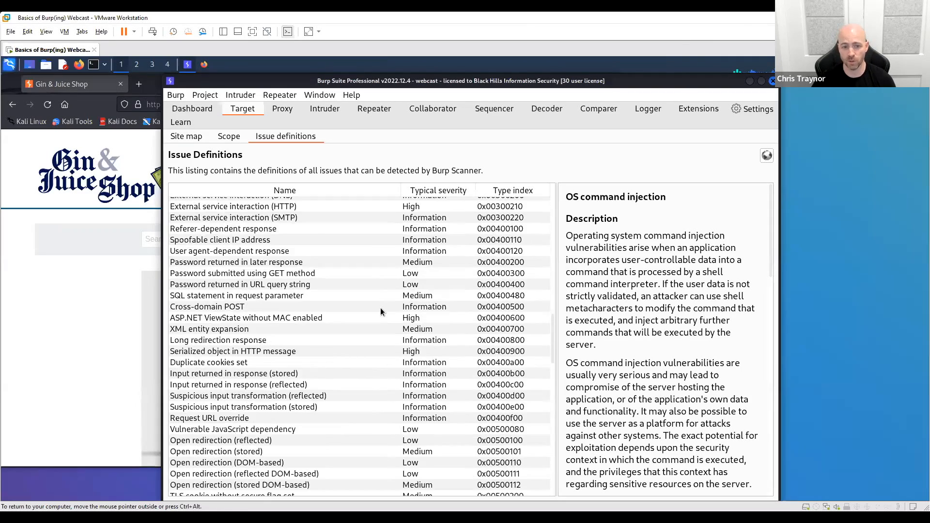
{"action": "scroll", "coordinate": [381, 312], "scroll_direction": "up", "scroll_amount": 19}
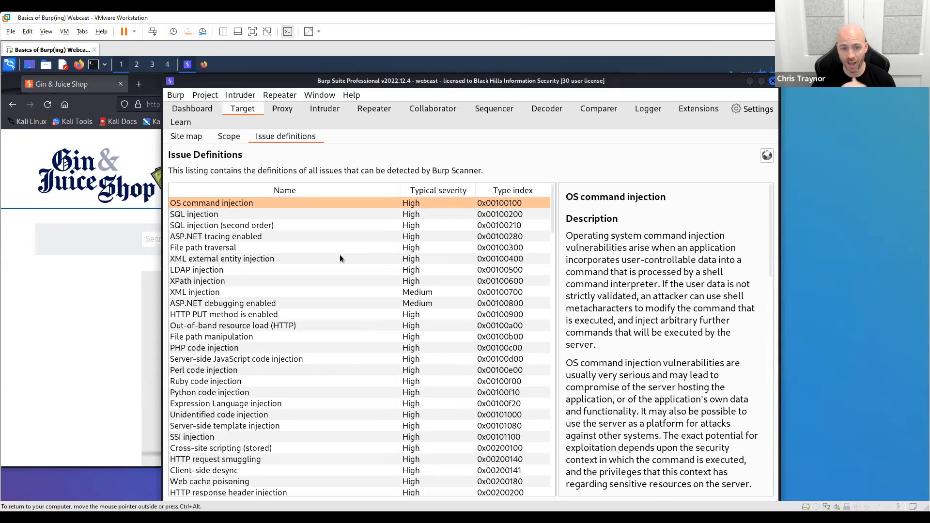
- Read the LDAP injection issue definition through its vulnerability classifications, typical severity and type index
{"action": "left_click", "coordinate": [298, 266]}
{"action": "scroll", "coordinate": [667, 294], "scroll_direction": "down", "scroll_amount": 8}
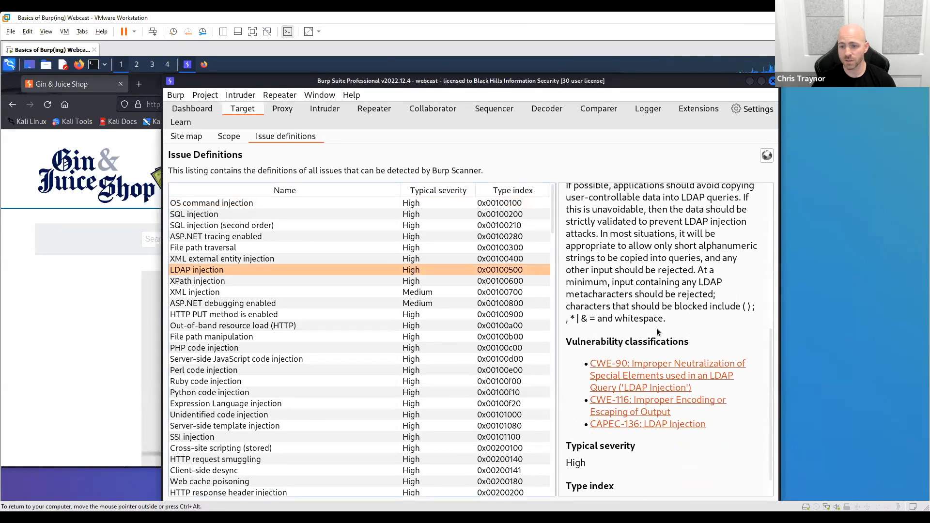
{"action": "scroll", "coordinate": [656, 328], "scroll_direction": "down", "scroll_amount": 2}
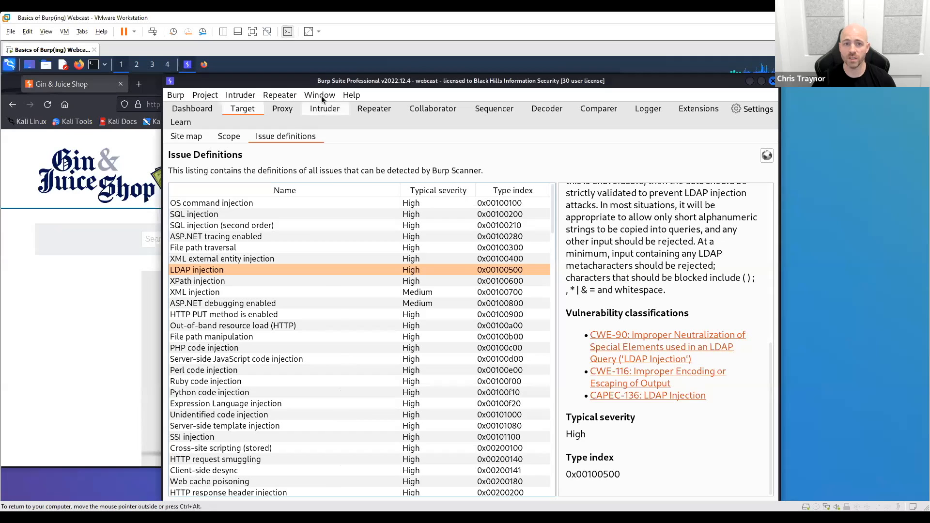
- Switch the proxy's request interception on and back off
{"action": "left_click", "coordinate": [283, 110]}
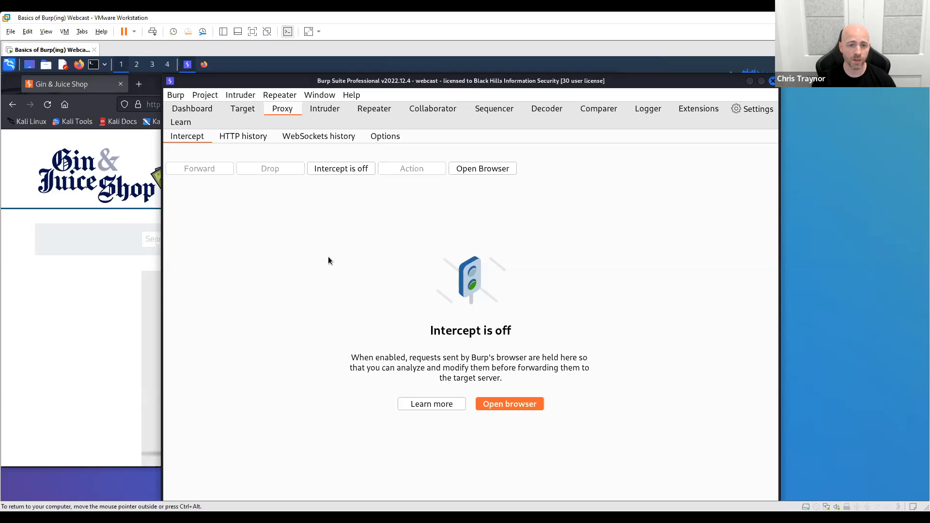
{"action": "left_click", "coordinate": [342, 169]}
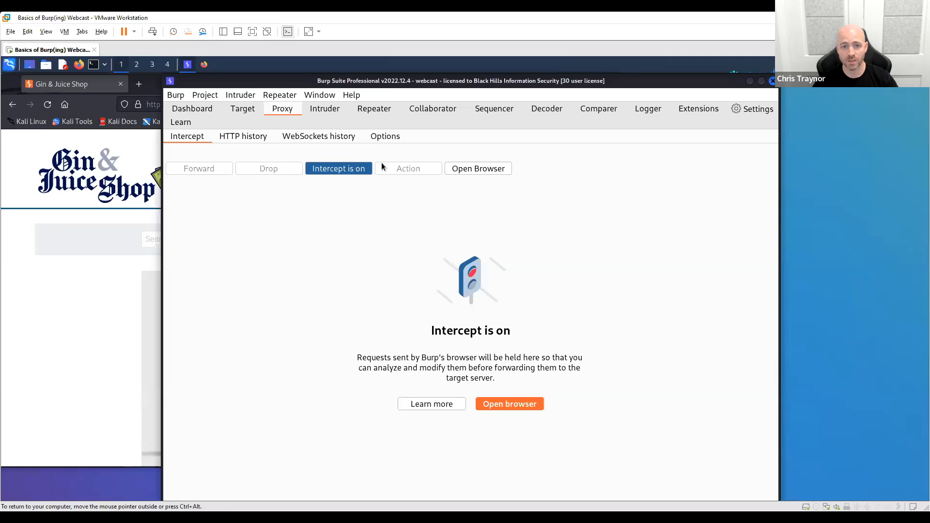
{"action": "left_click", "coordinate": [336, 169]}
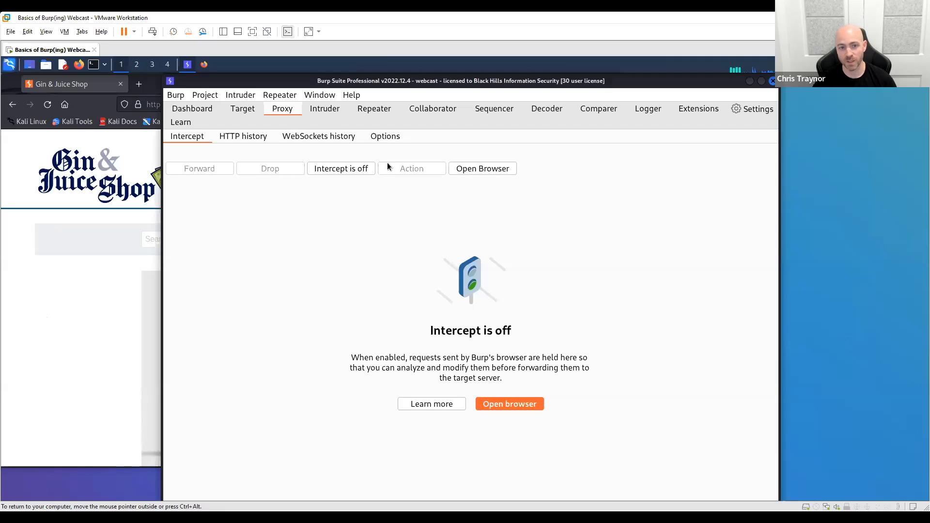
- View the proxy's HTTP history, WebSockets history and options, and select the existing proxy listener
{"action": "left_click", "coordinate": [226, 136]}
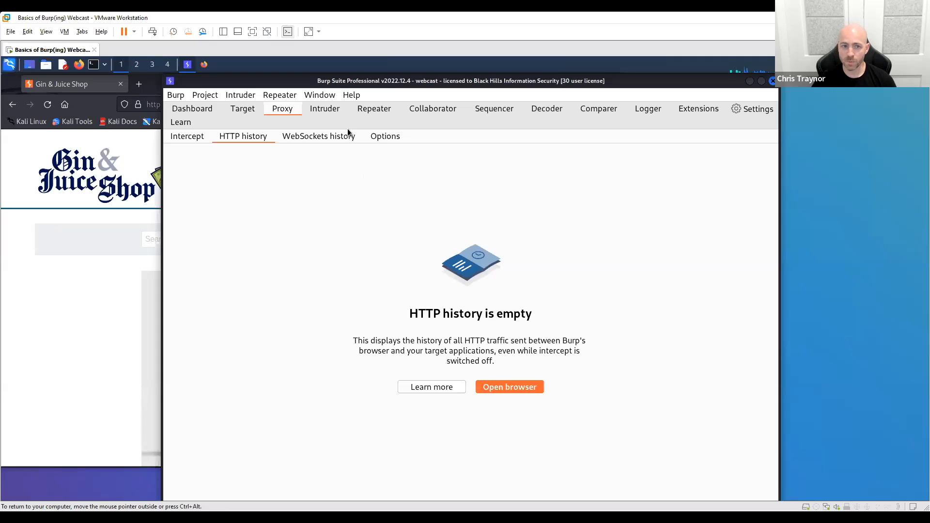
{"action": "left_click", "coordinate": [323, 139]}
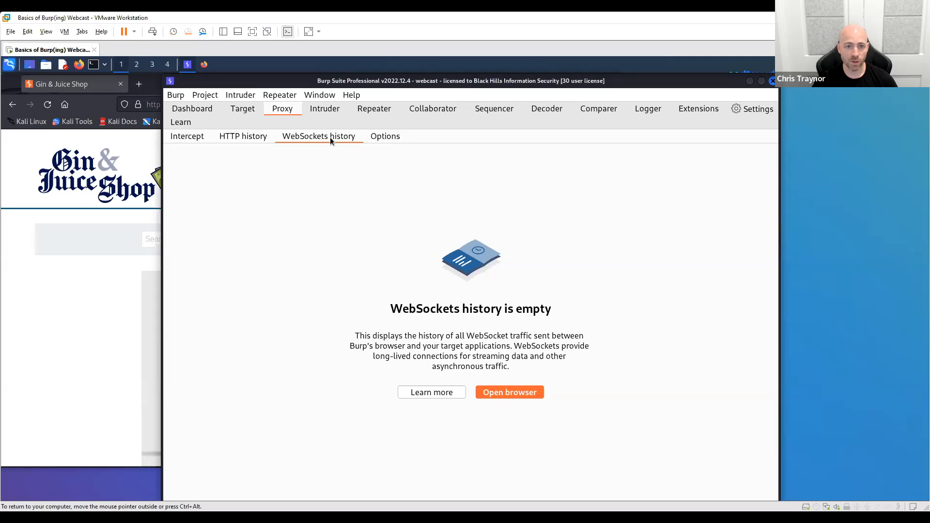
{"action": "left_click", "coordinate": [386, 139]}
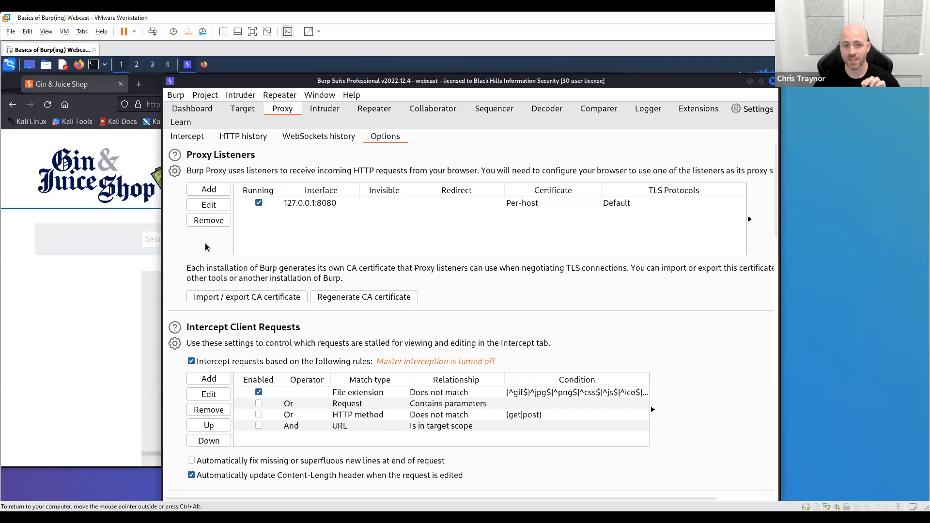
{"action": "left_click", "coordinate": [330, 203]}
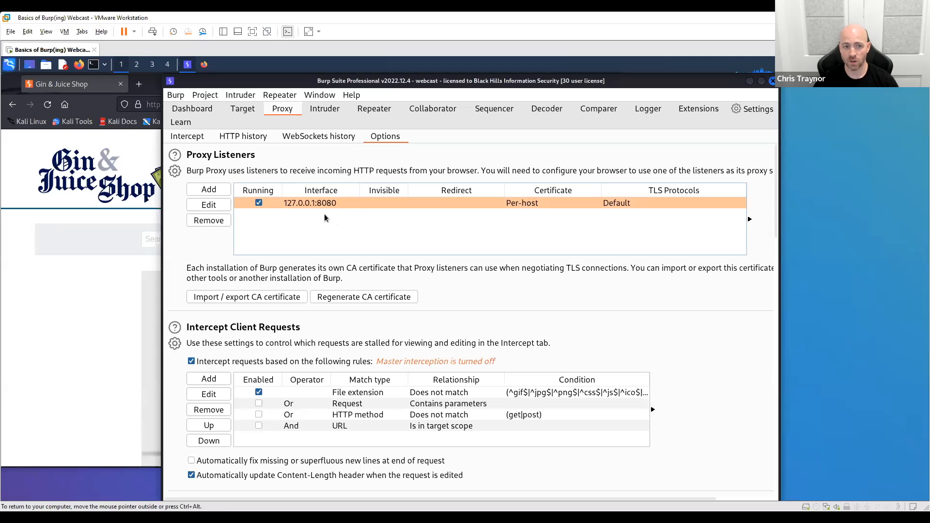
- Compare the address in the dashboard's Proxy event details with the listener in the proxy options
{"action": "left_click", "coordinate": [192, 109]}
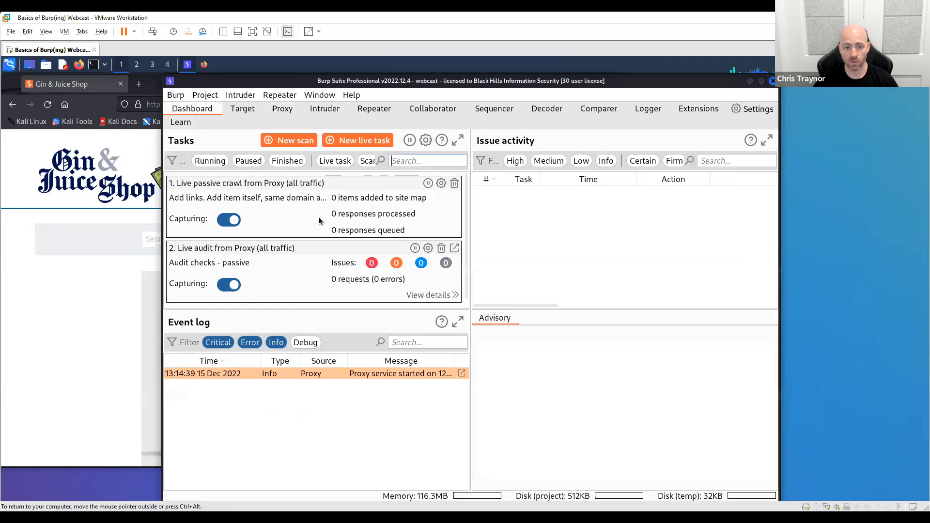
{"action": "double_click", "coordinate": [455, 374]}
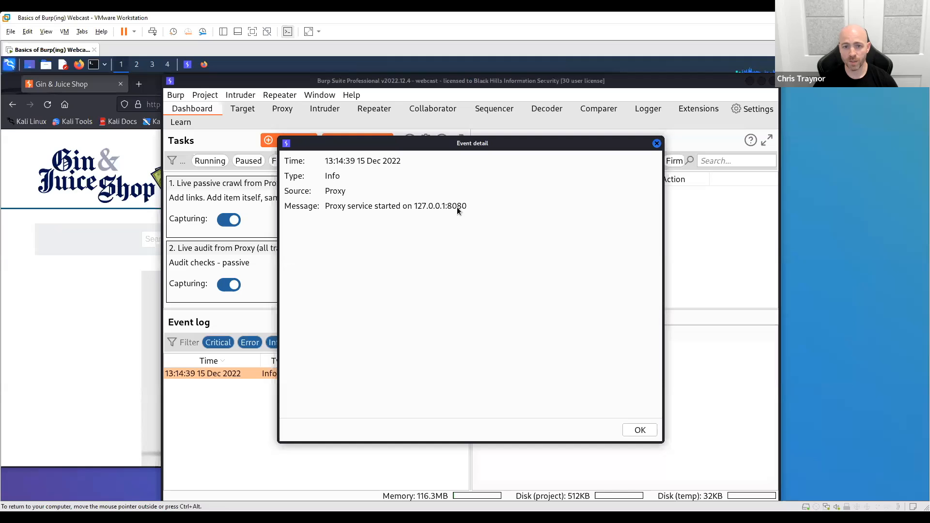
{"action": "left_click", "coordinate": [660, 143]}
{"action": "left_click", "coordinate": [282, 108]}
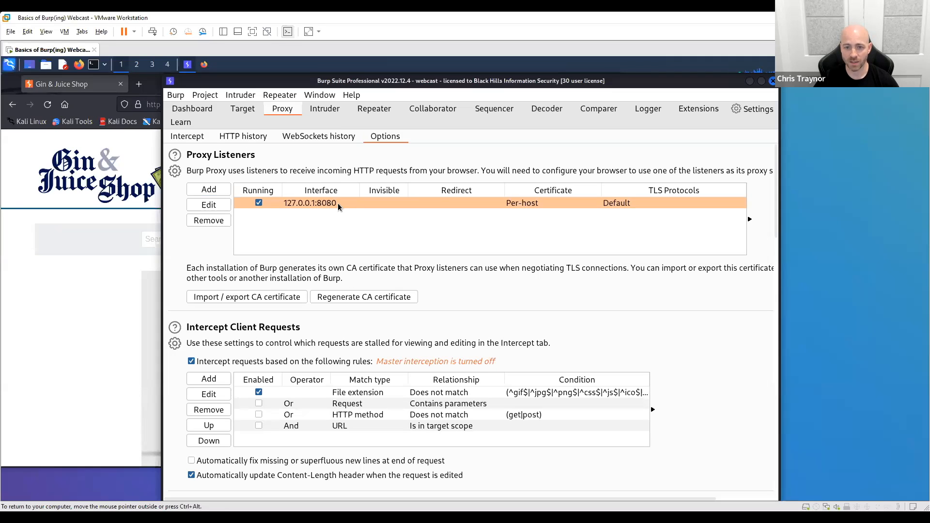
- Add a proxy listener on port 9999 bound to the specific address 127.0.0.1
{"action": "left_click", "coordinate": [209, 189]}
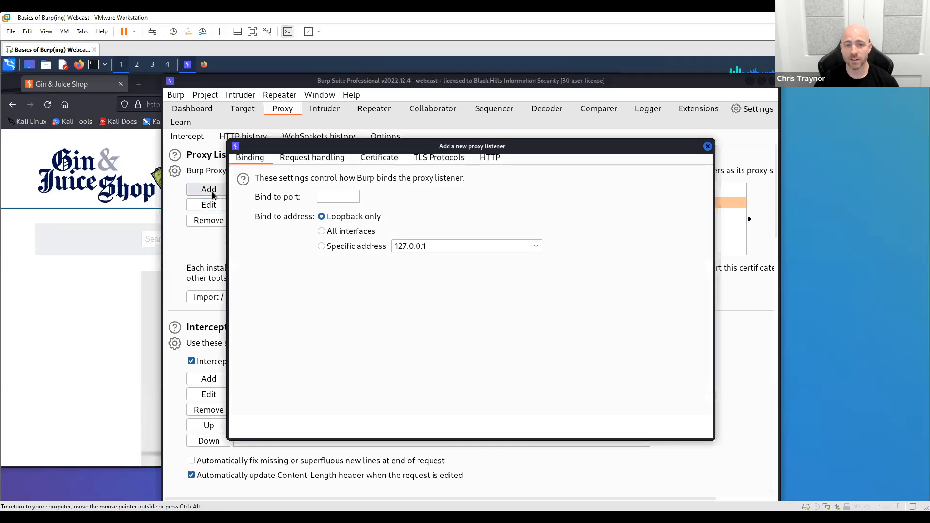
{"action": "left_click", "coordinate": [332, 203]}
{"action": "type", "text": "9999"}
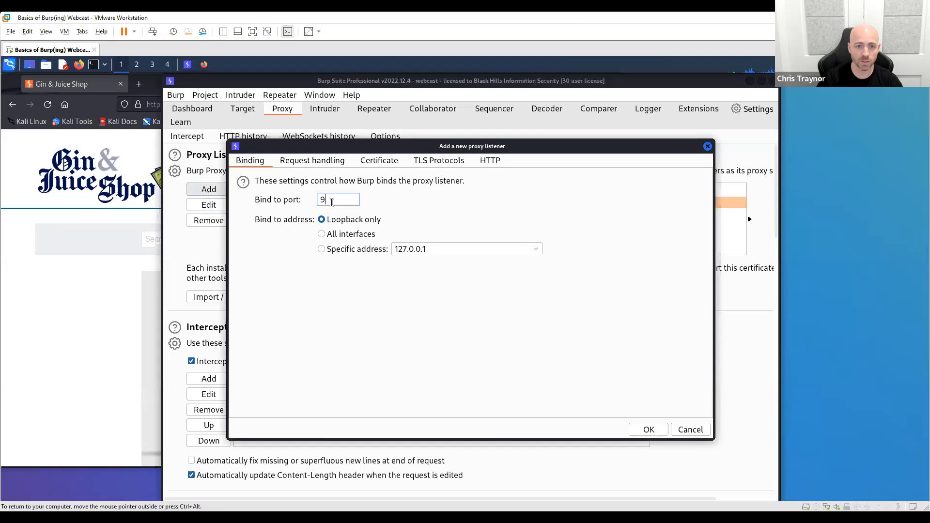
{"action": "left_click", "coordinate": [321, 249]}
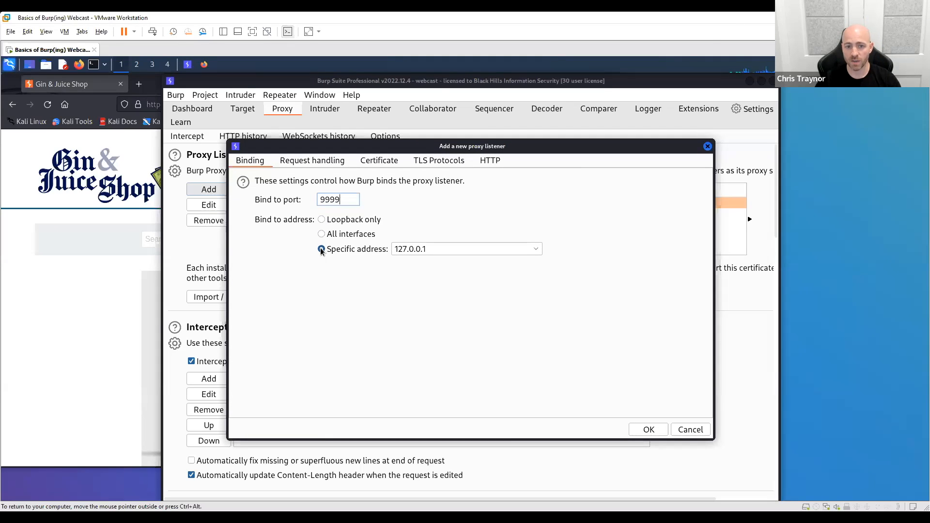
{"action": "left_click", "coordinate": [650, 430]}
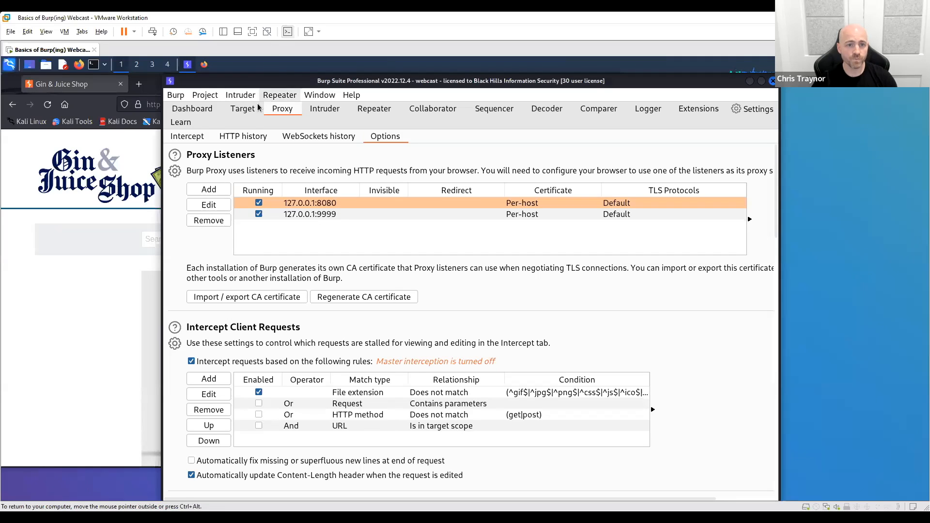
- View the empty Intruder and Repeater tools, and return to the proxy's HTTP history
{"action": "left_click", "coordinate": [320, 112]}
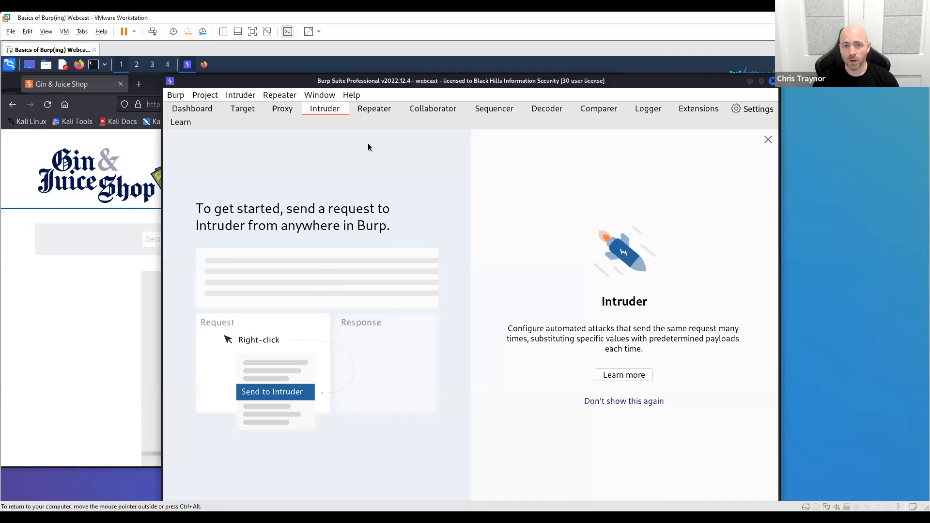
{"action": "left_click", "coordinate": [372, 115]}
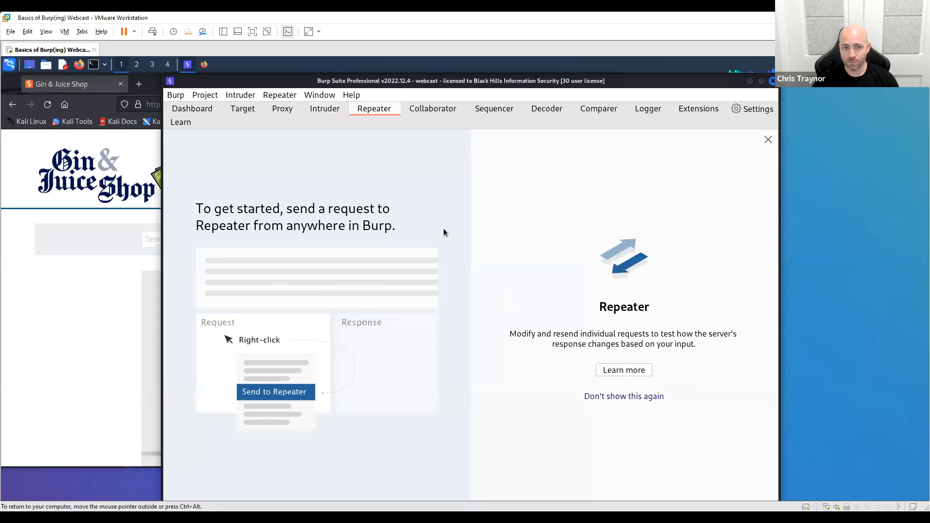
{"action": "left_click", "coordinate": [321, 109]}
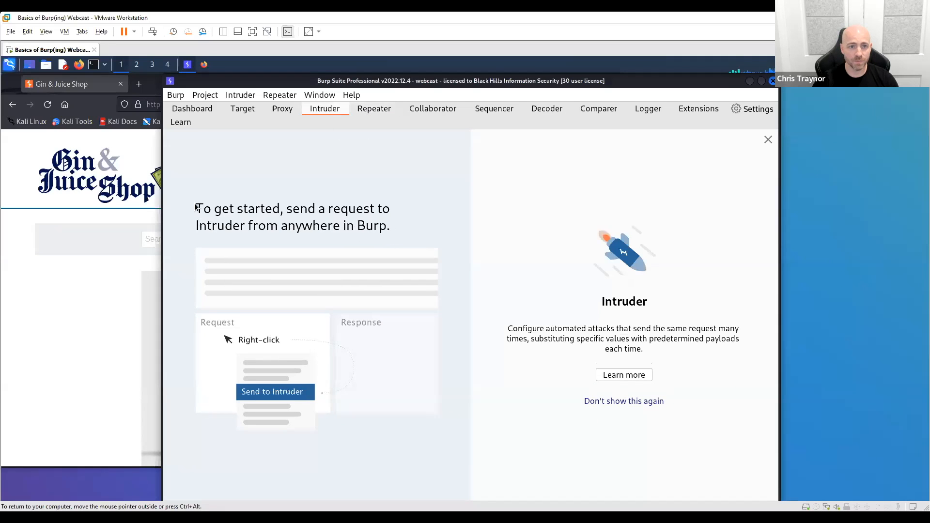
{"action": "left_click", "coordinate": [273, 109]}
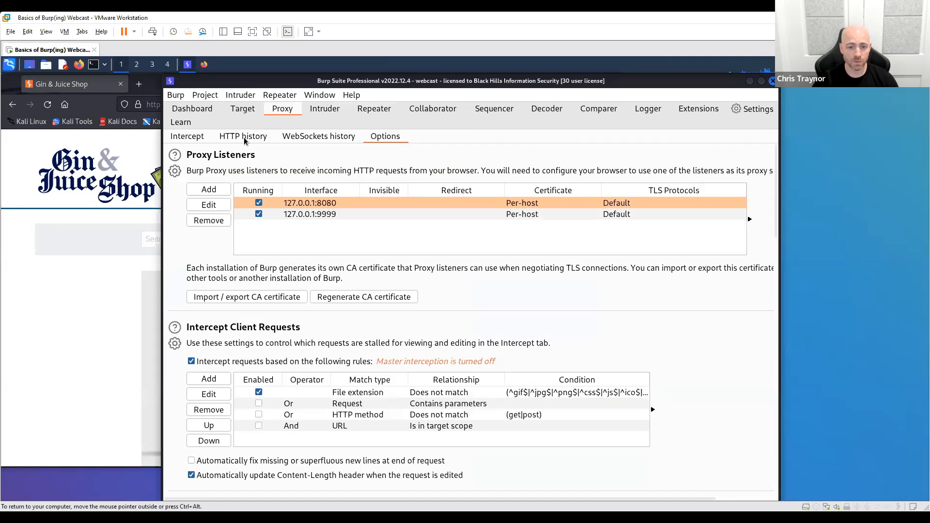
{"action": "left_click", "coordinate": [243, 137]}
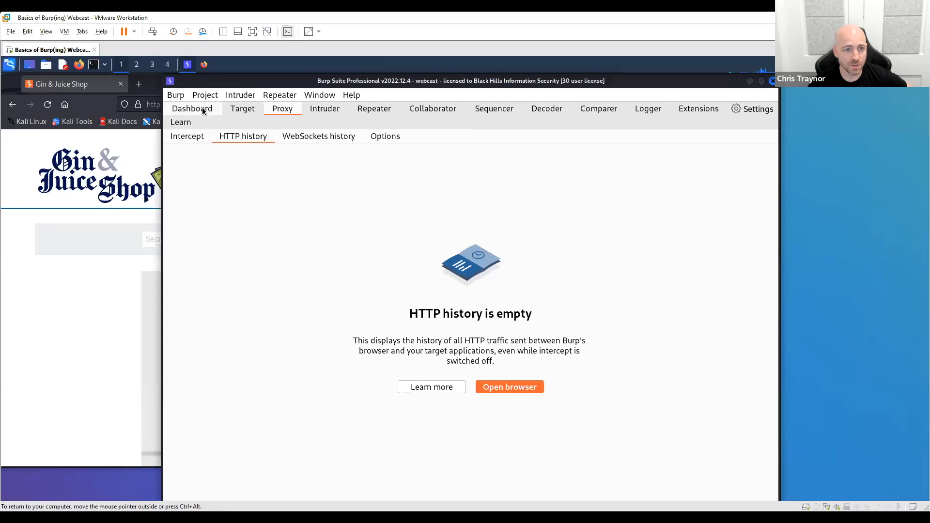
- Switch to Firefox, set FoxyProxy to use the Burp proxy, and reload the Gin & Juice Shop post page
{"action": "left_click", "coordinate": [80, 349]}
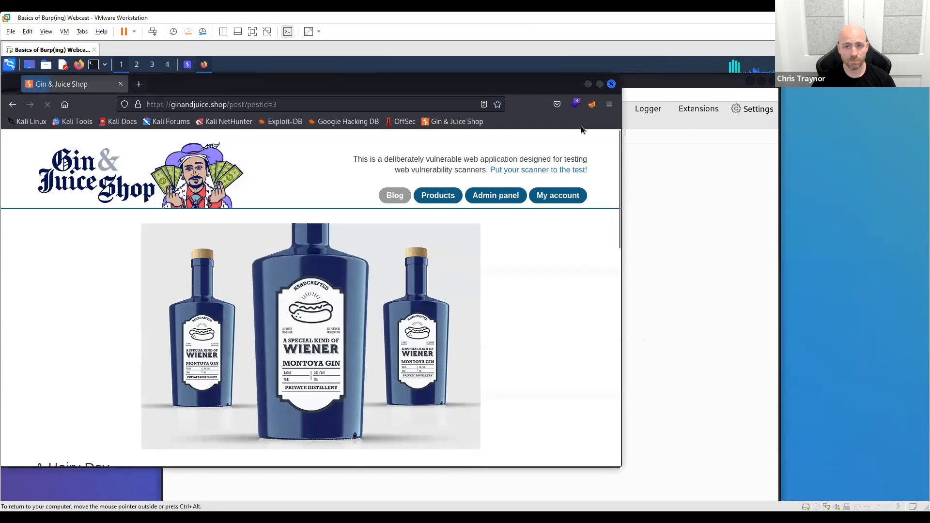
{"action": "left_click", "coordinate": [595, 106]}
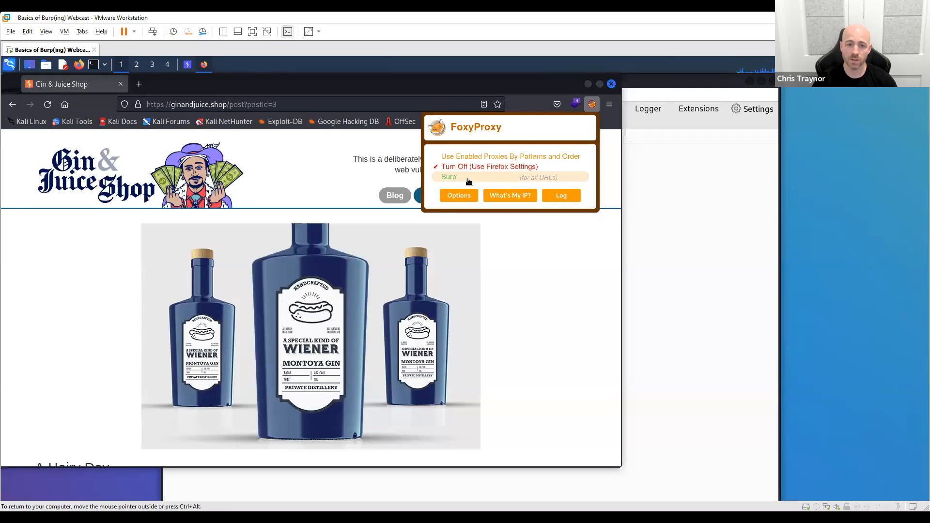
{"action": "left_click", "coordinate": [469, 180]}
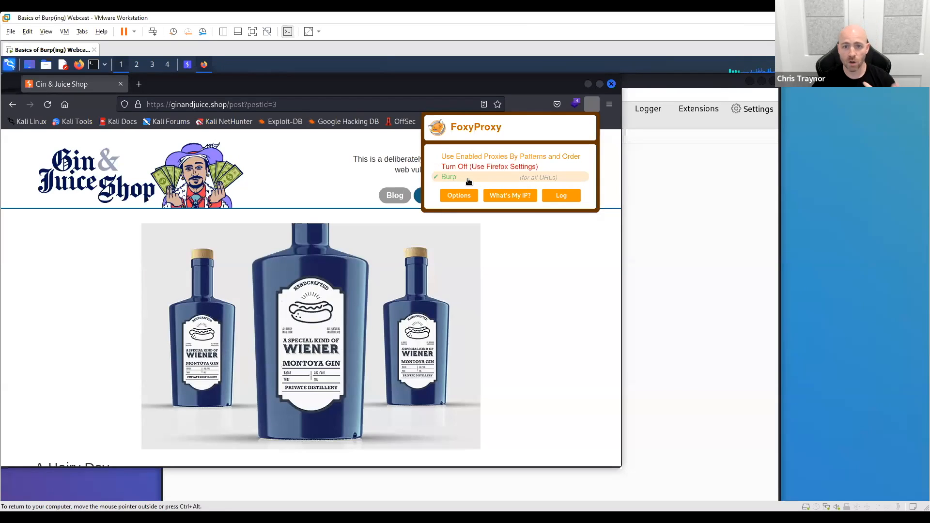
{"action": "left_click", "coordinate": [324, 177]}
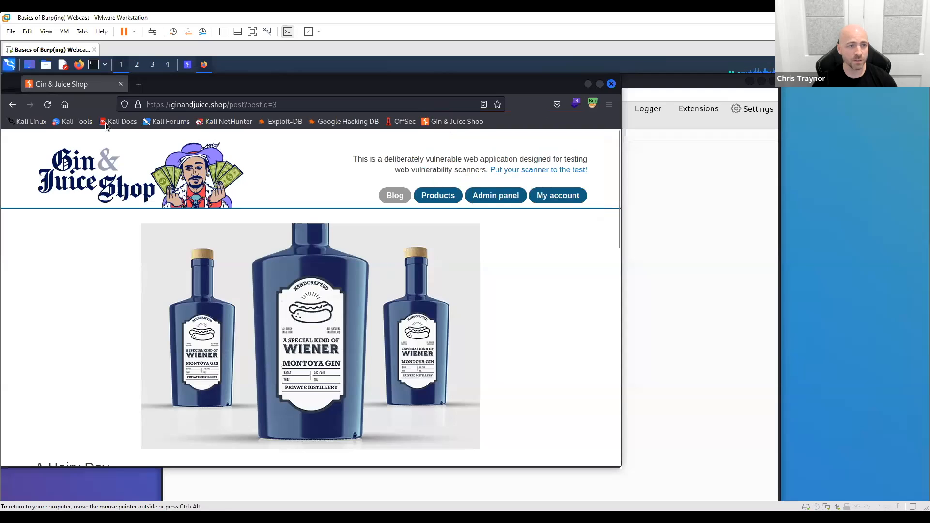
{"action": "left_click", "coordinate": [47, 107]}
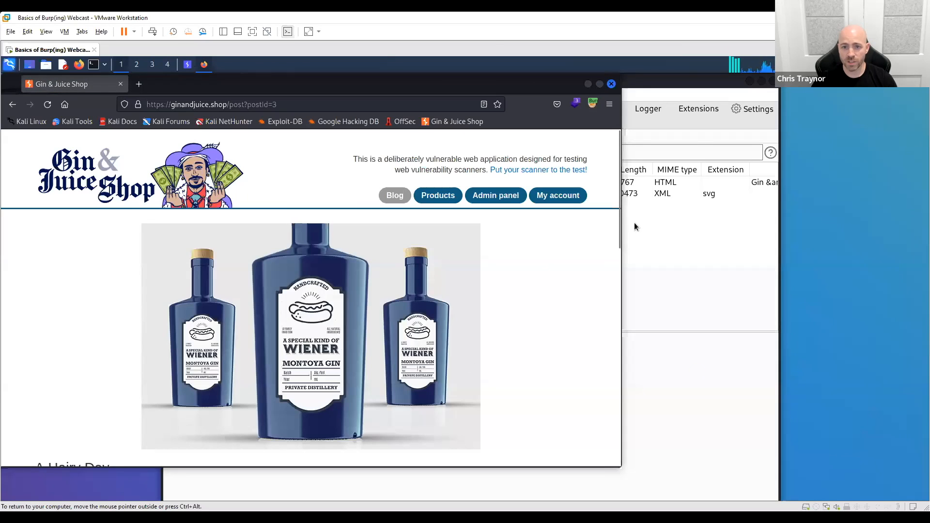
- Switch back to Burp Suite, sort the HTTP history by descending request number and select the /post?postId=3 request
{"action": "left_click", "coordinate": [710, 305]}
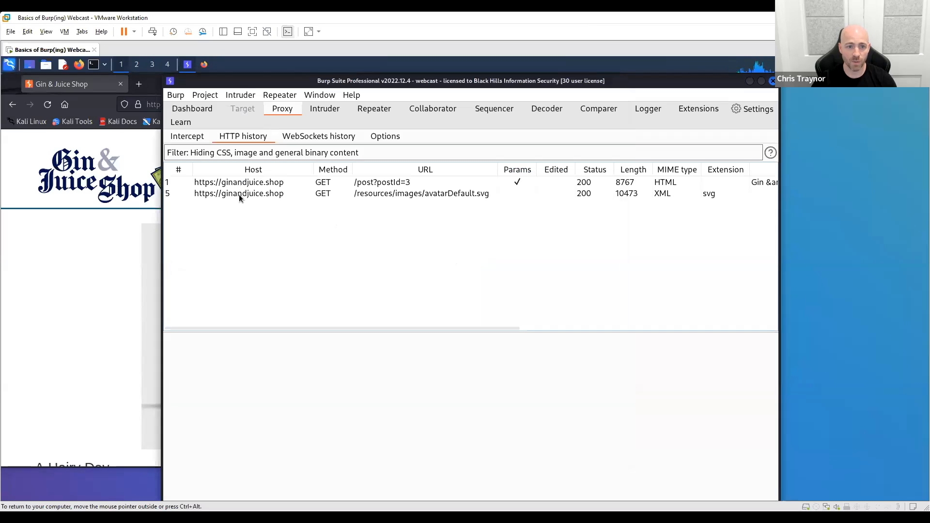
{"action": "left_click", "coordinate": [179, 170]}
{"action": "left_click", "coordinate": [177, 180]}
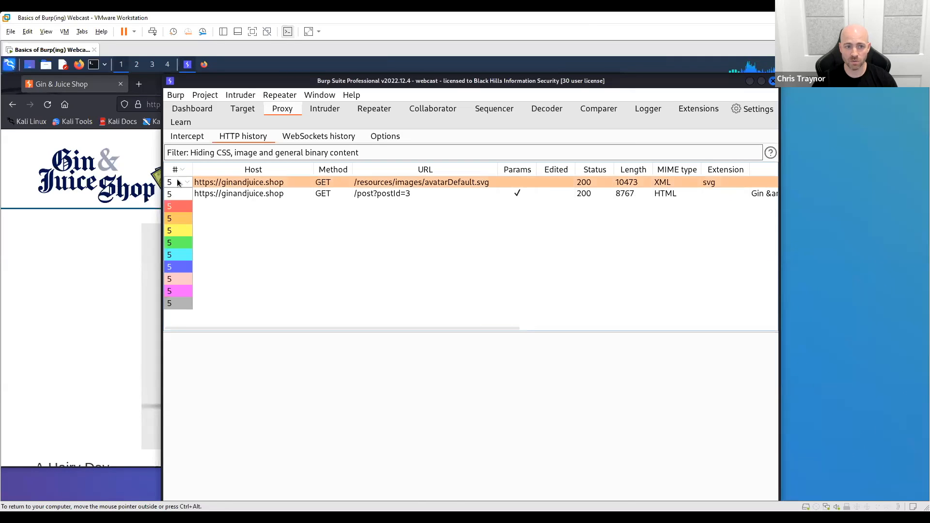
{"action": "left_click", "coordinate": [280, 237]}
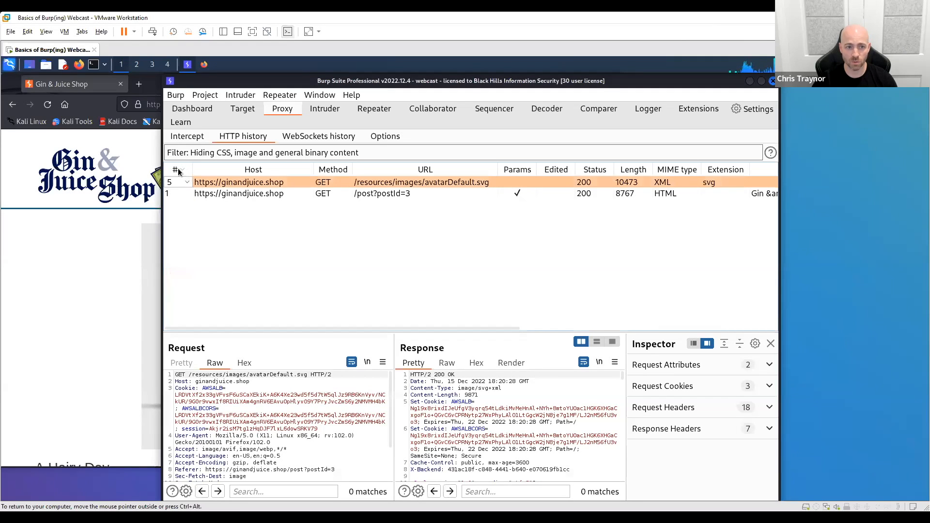
{"action": "left_click", "coordinate": [269, 193]}
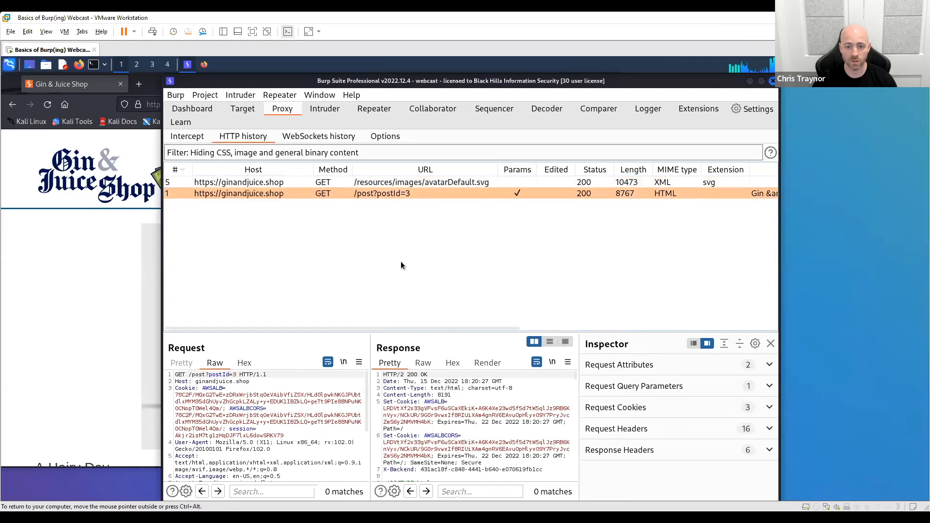
- Enlarge the request and response area and inspect the postId query parameter in the raw request and the Inspector
{"action": "left_click_drag", "start_coordinate": [441, 328], "coordinate": [439, 224]}
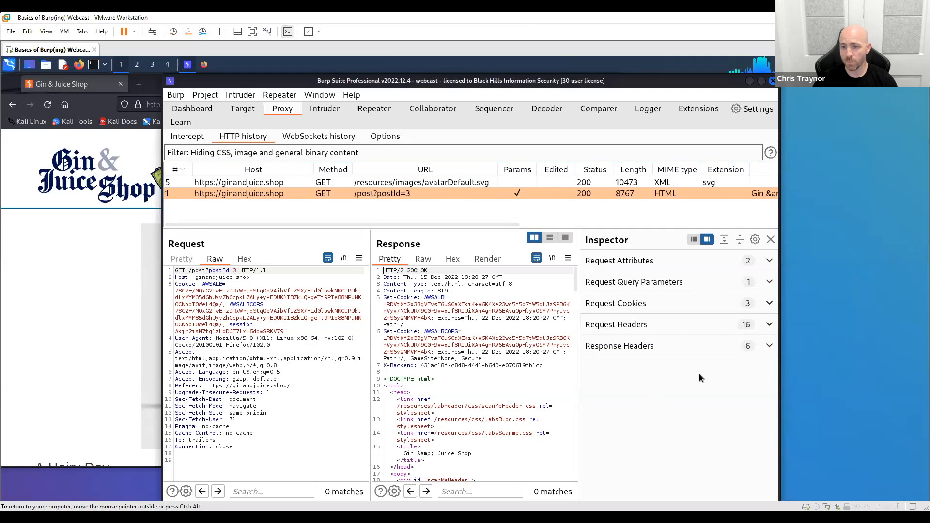
{"action": "left_click", "coordinate": [770, 282]}
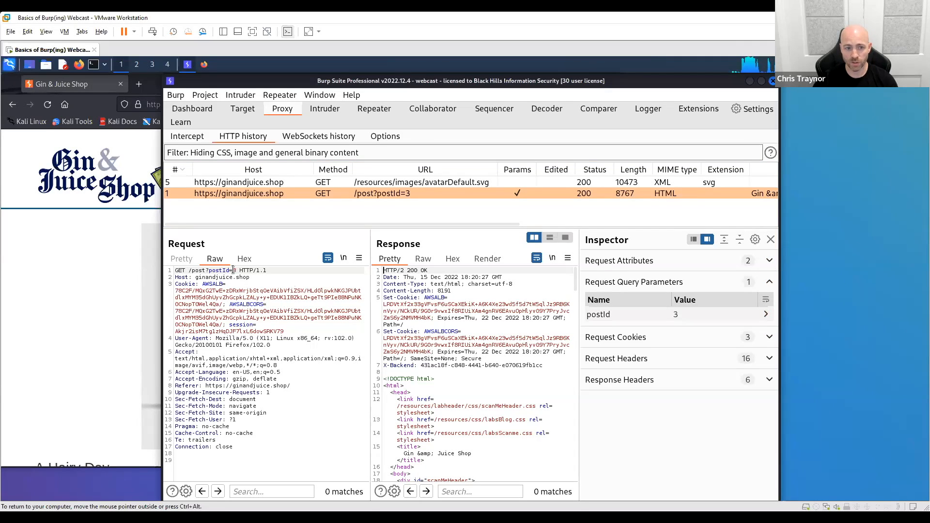
{"action": "left_click_drag", "start_coordinate": [237, 270], "coordinate": [209, 271]}
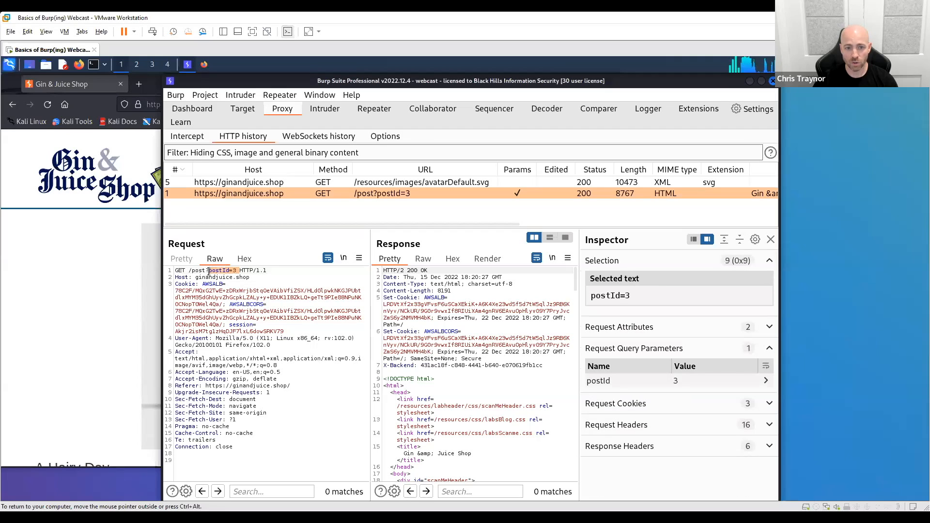
{"action": "left_click", "coordinate": [333, 427]}
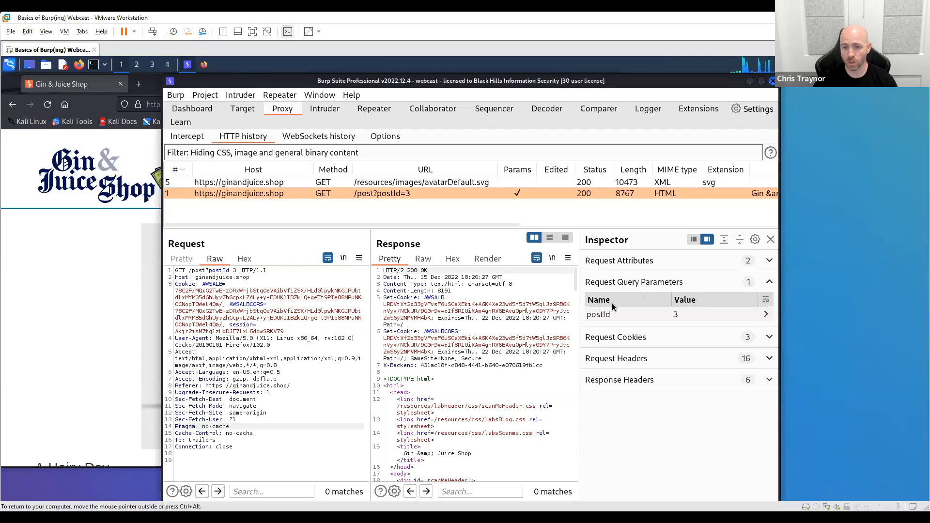
{"action": "left_click", "coordinate": [766, 314]}
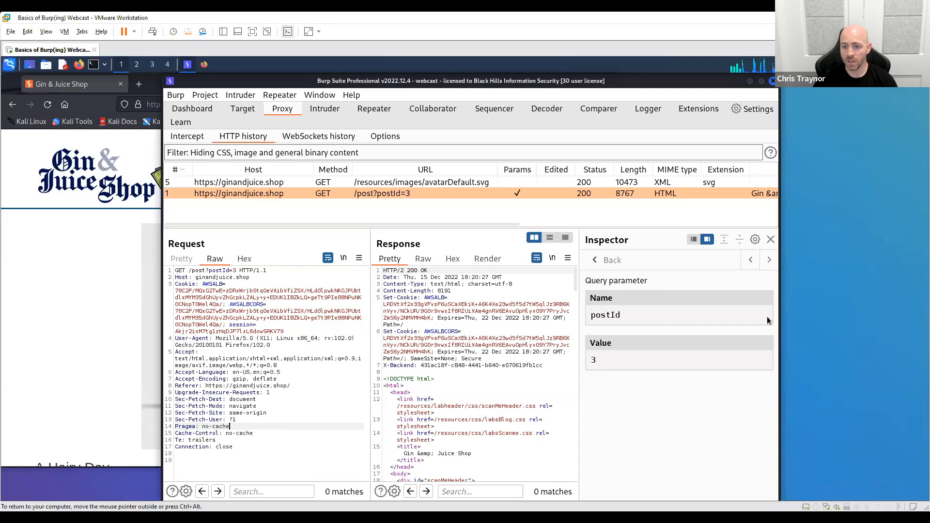
{"action": "left_click", "coordinate": [595, 261]}
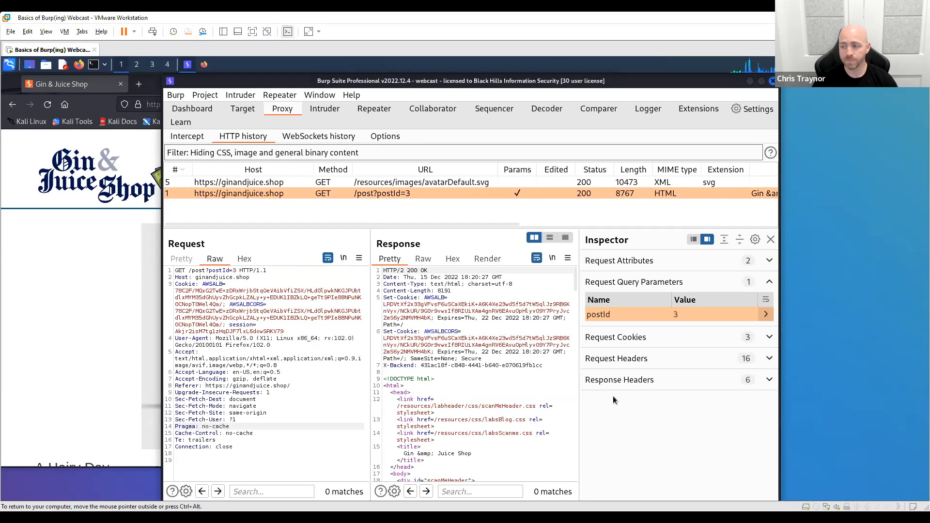
{"action": "left_click", "coordinate": [243, 109]}
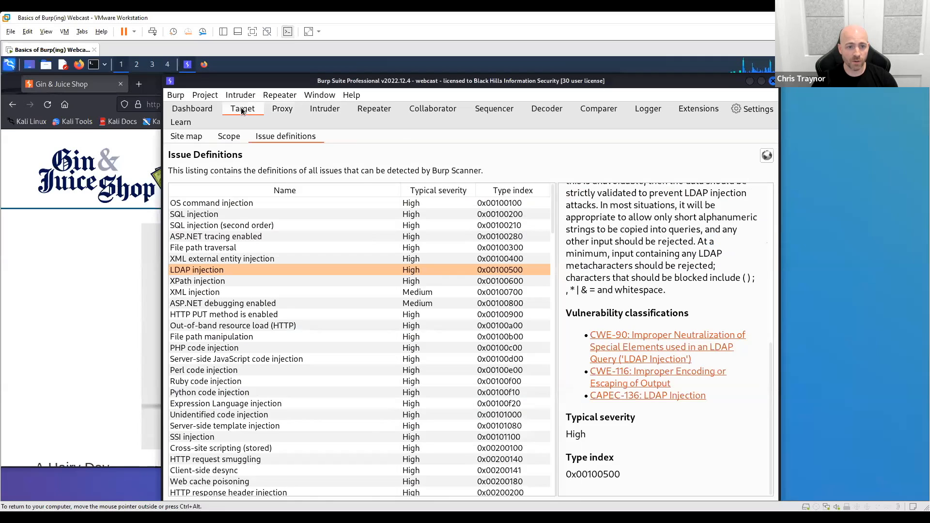
{"action": "left_click", "coordinate": [190, 138]}
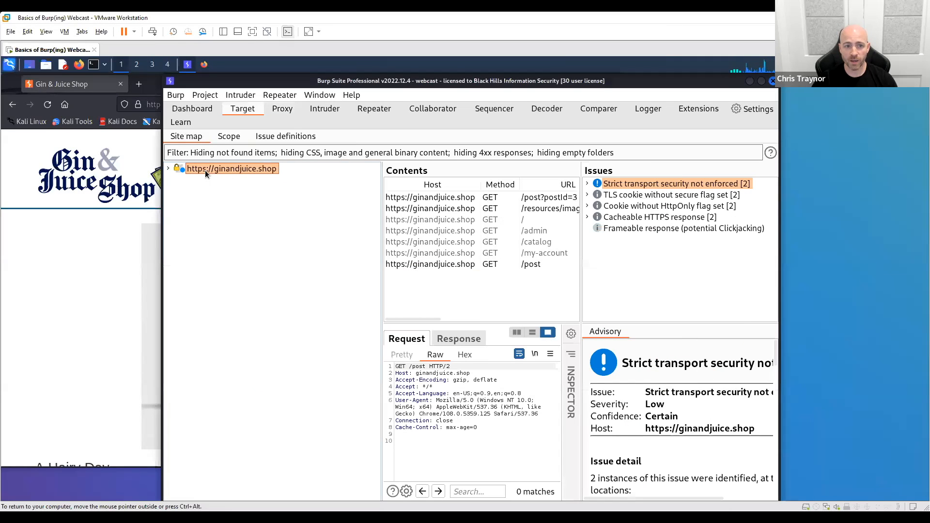
{"action": "left_click_drag", "start_coordinate": [381, 232], "coordinate": [281, 240]}
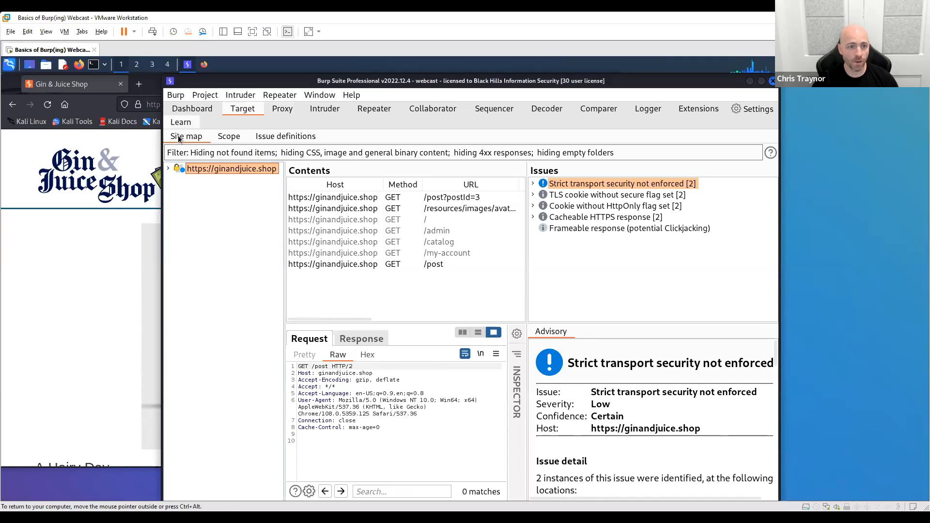
{"action": "left_click", "coordinate": [168, 169]}
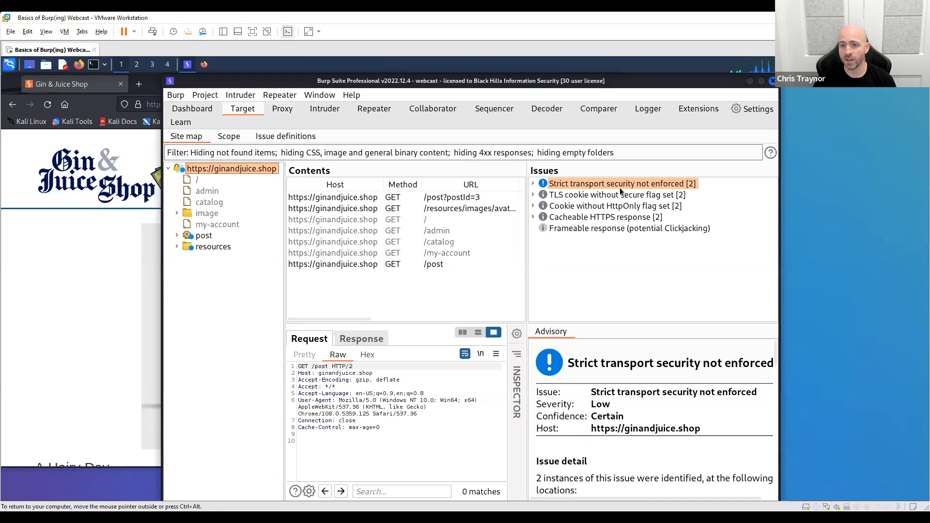
- Expand the "Strict transport security not enforced" issue and select its /resources/images/avatarDefault.svg instance
{"action": "left_click", "coordinate": [601, 185]}
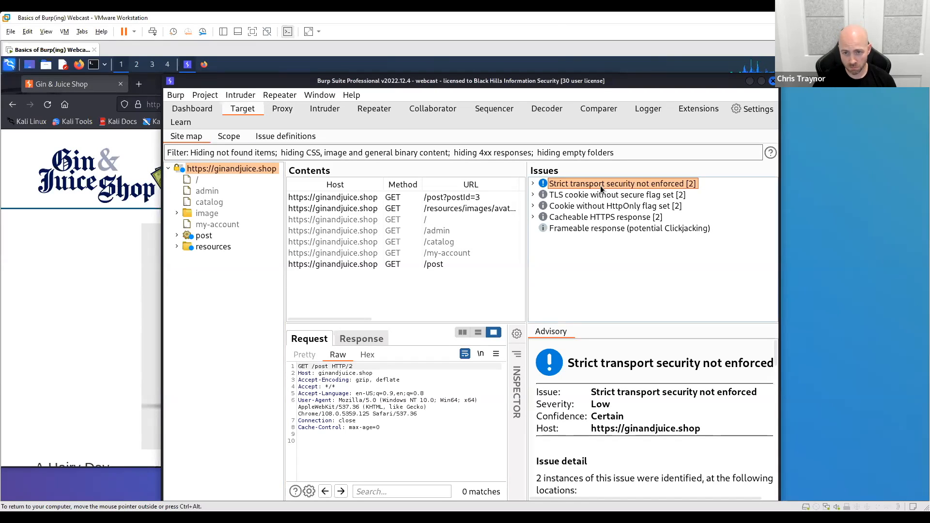
{"action": "left_click", "coordinate": [533, 182]}
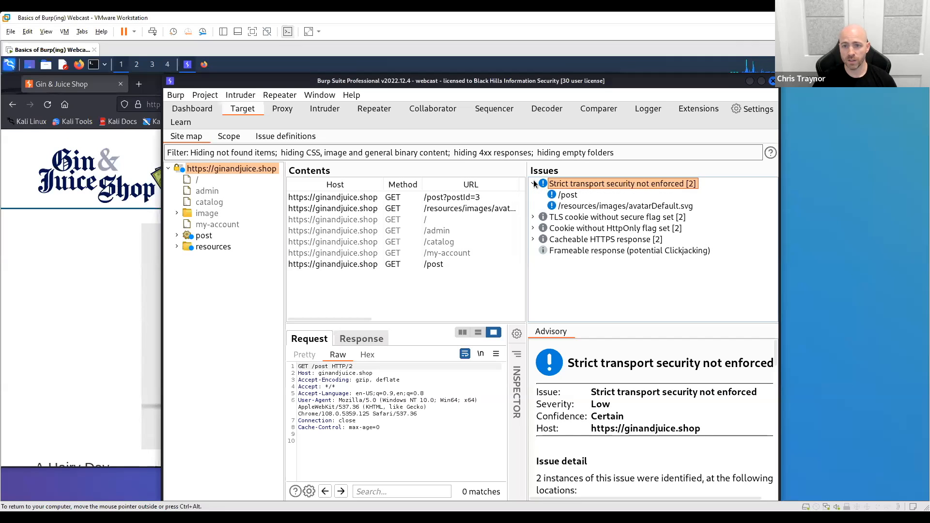
{"action": "left_click", "coordinate": [562, 196]}
{"action": "left_click", "coordinate": [579, 207]}
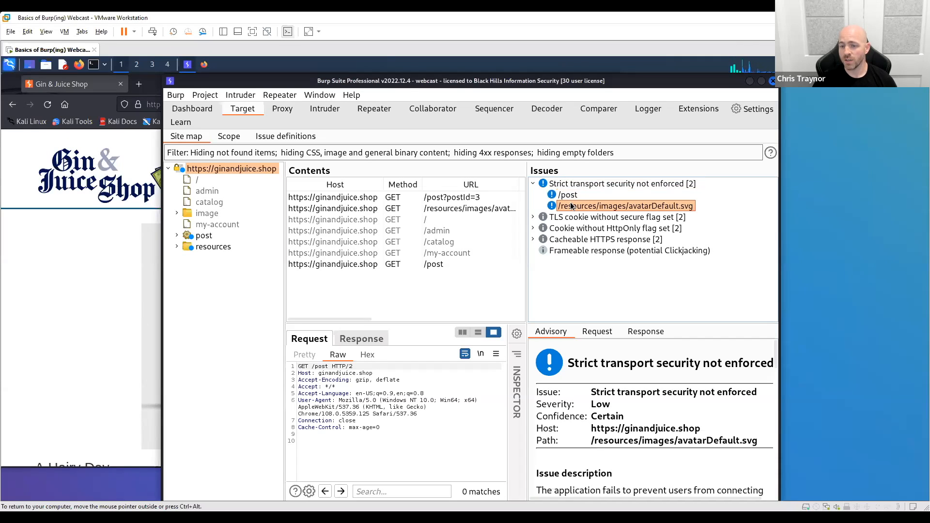
- Enlarge the advisory area, read the strict transport security issue description and highlight the affected path
{"action": "left_click_drag", "start_coordinate": [625, 322], "coordinate": [522, 274]}
{"action": "left_click_drag", "start_coordinate": [528, 276], "coordinate": [461, 278]}
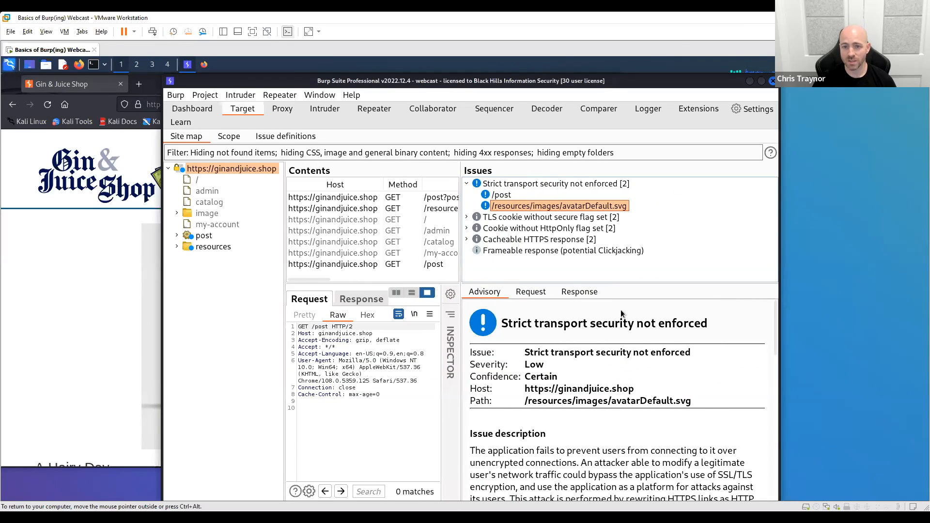
{"action": "left_click_drag", "start_coordinate": [618, 285], "coordinate": [618, 244]}
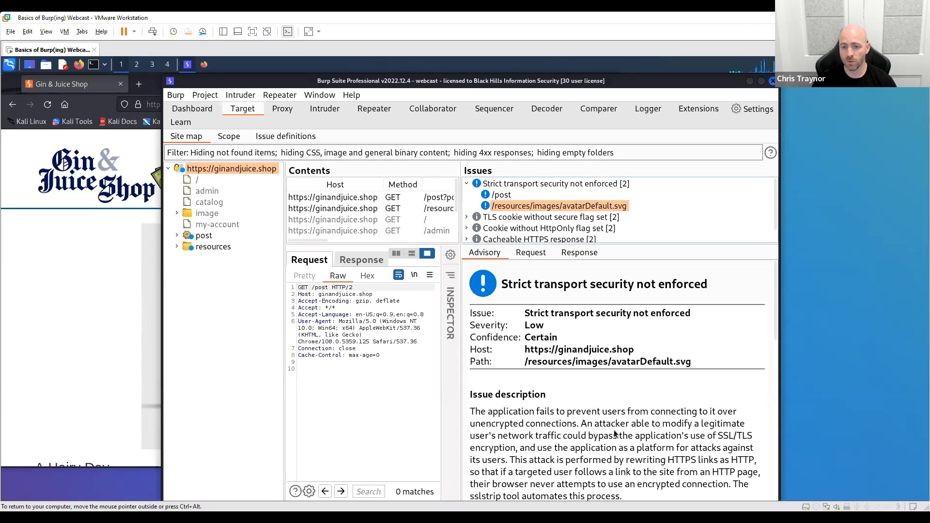
{"action": "scroll", "coordinate": [606, 427], "scroll_direction": "down", "scroll_amount": 2}
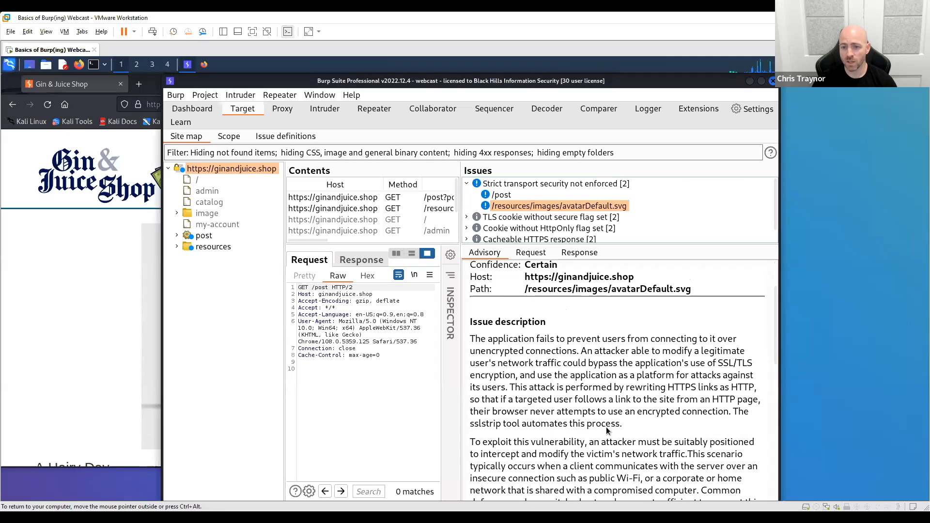
{"action": "scroll", "coordinate": [537, 310], "scroll_direction": "up", "scroll_amount": 1}
{"action": "left_click_drag", "start_coordinate": [526, 329], "coordinate": [702, 326]}
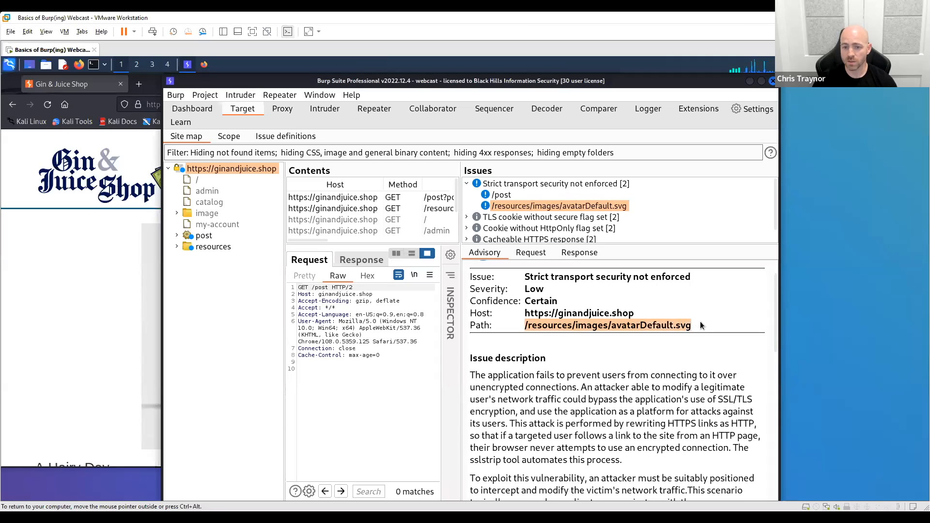
- Review the severity and confidence ratings in the strict transport security advisory
{"action": "left_click", "coordinate": [664, 374]}
{"action": "left_click_drag", "start_coordinate": [520, 307], "coordinate": [621, 313]}
{"action": "left_click", "coordinate": [544, 289]}
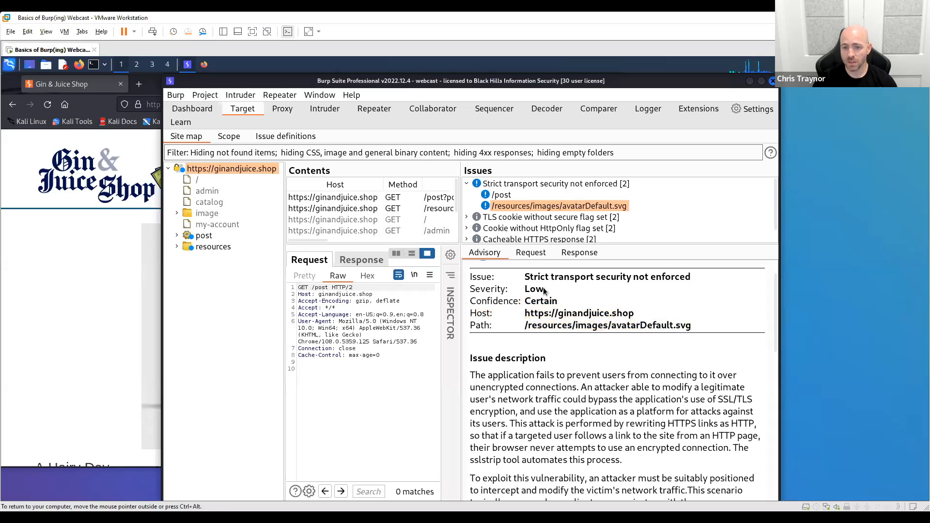
{"action": "left_click", "coordinate": [535, 306]}
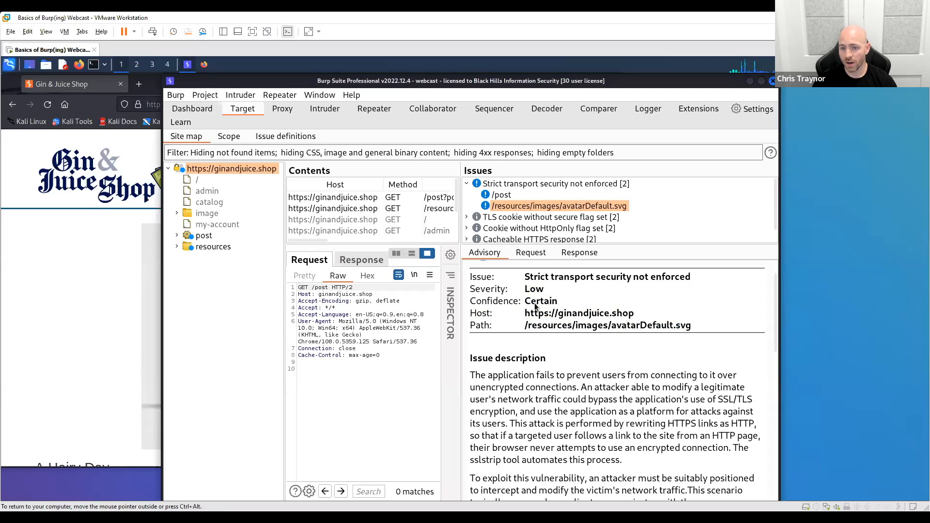
{"action": "left_click", "coordinate": [610, 402]}
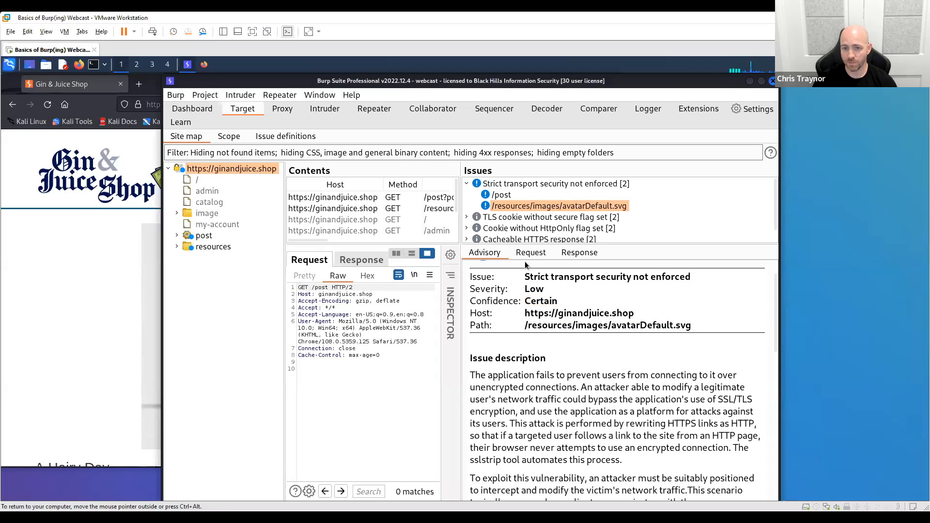
- Examine the severity and confidence options offered for the /resources/images/avatarDefault.svg issue instance
{"action": "right_click", "coordinate": [519, 205]}
{"action": "mouse_move", "coordinate": [583, 241]}
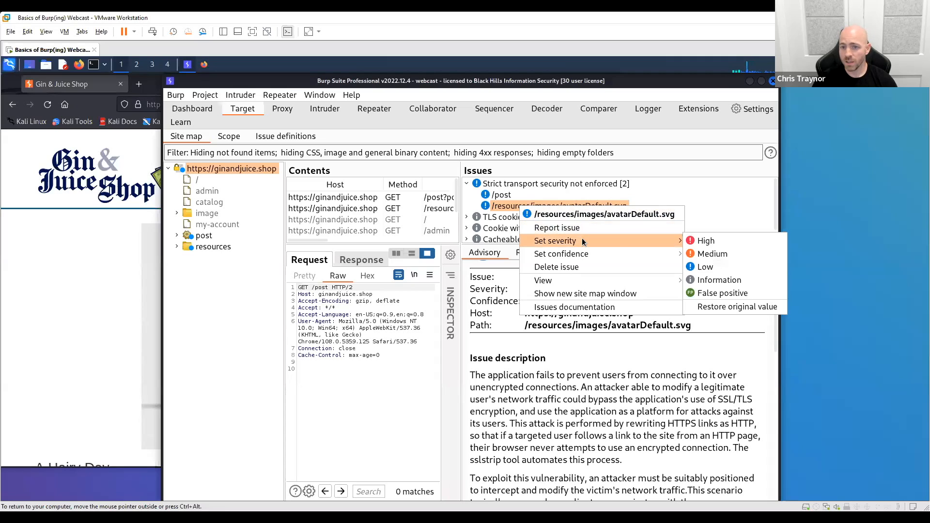
{"action": "mouse_move", "coordinate": [619, 254]}
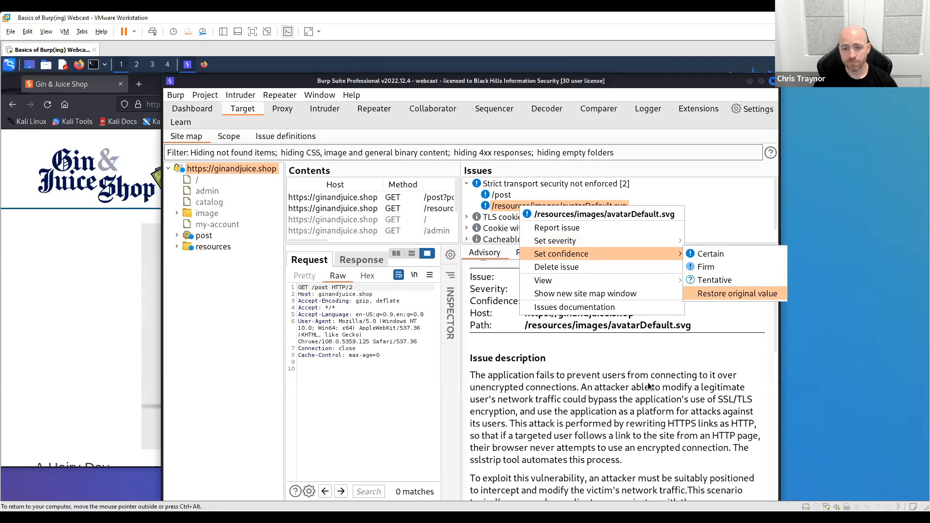
{"action": "left_click", "coordinate": [616, 385]}
- Read the advisory's issue description, remediation, references and vulnerability classifications, and look over the rest of the issues list
{"action": "scroll", "coordinate": [565, 364], "scroll_direction": "down", "scroll_amount": 3}
{"action": "scroll", "coordinate": [565, 366], "scroll_direction": "down", "scroll_amount": 6}
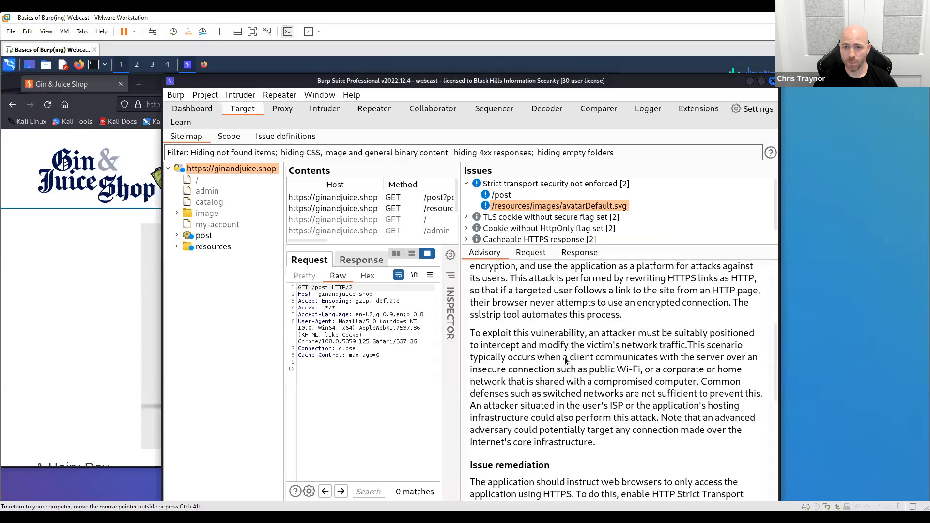
{"action": "scroll", "coordinate": [529, 289], "scroll_direction": "up", "scroll_amount": 9}
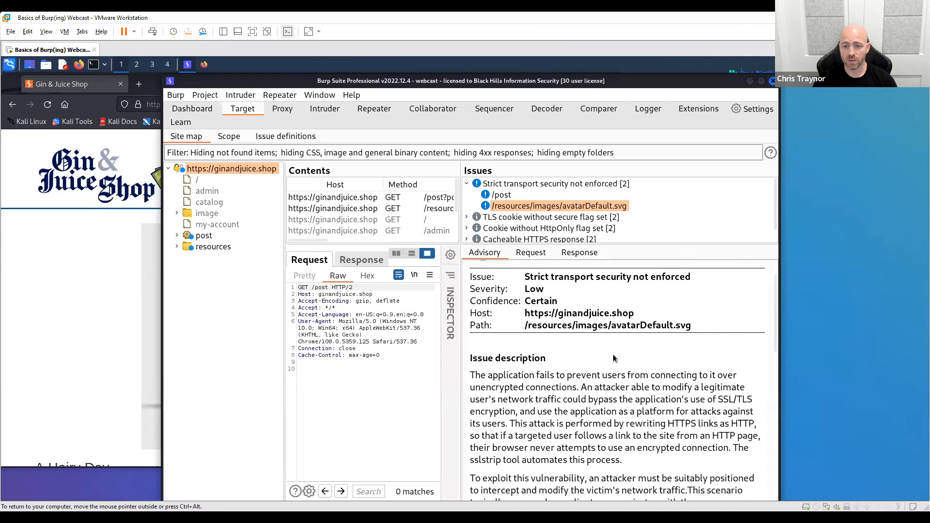
{"action": "scroll", "coordinate": [612, 353], "scroll_direction": "down", "scroll_amount": 3}
{"action": "scroll", "coordinate": [541, 330], "scroll_direction": "up", "scroll_amount": 1}
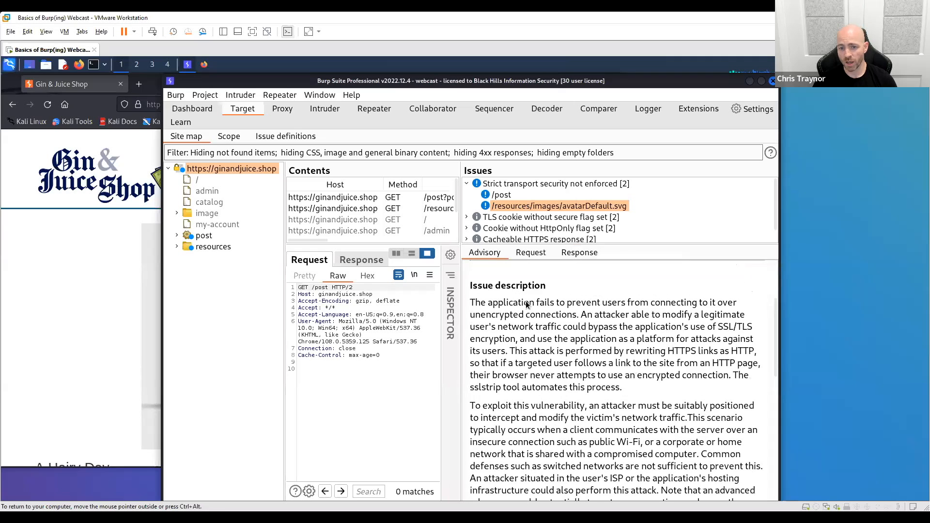
{"action": "scroll", "coordinate": [561, 379], "scroll_direction": "down", "scroll_amount": 6}
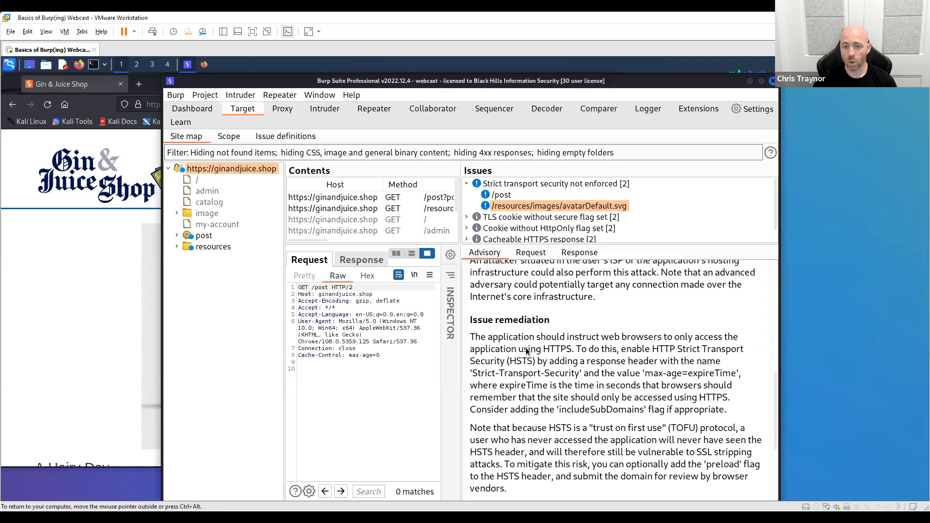
{"action": "scroll", "coordinate": [612, 427], "scroll_direction": "down", "scroll_amount": 4}
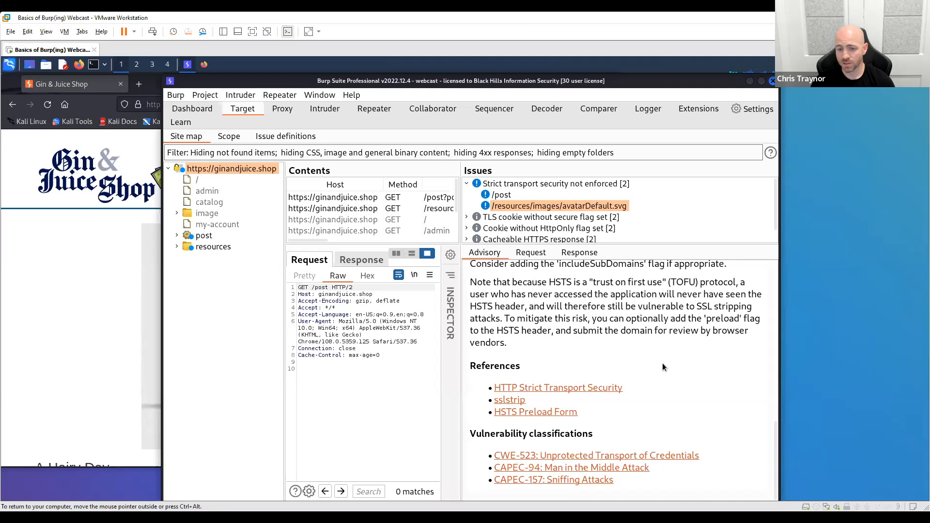
{"action": "scroll", "coordinate": [662, 364], "scroll_direction": "up", "scroll_amount": 10}
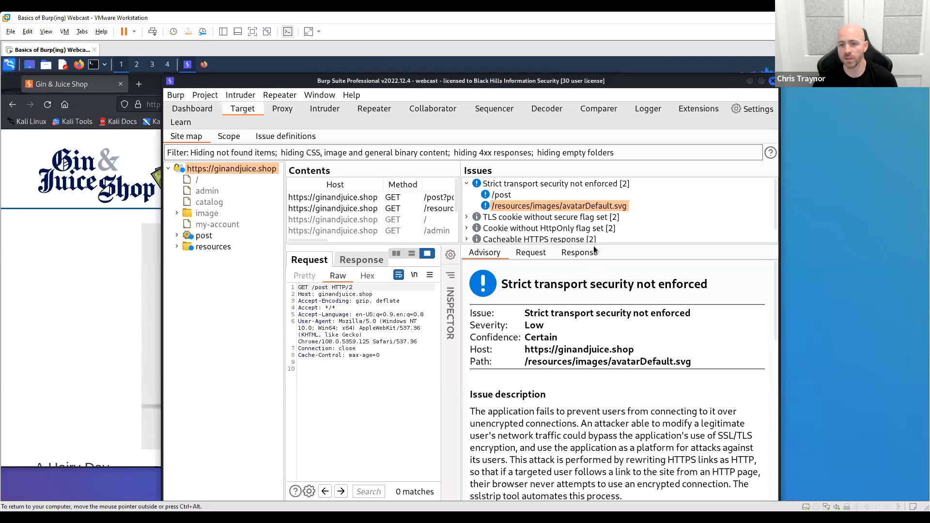
{"action": "scroll", "coordinate": [597, 225], "scroll_direction": "down", "scroll_amount": 1}
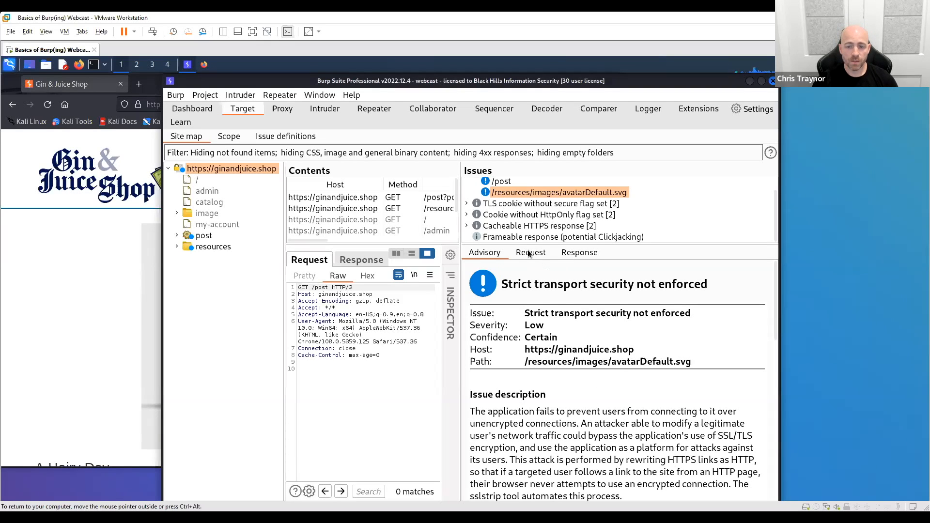
{"action": "scroll", "coordinate": [527, 199], "scroll_direction": "up", "scroll_amount": 1}
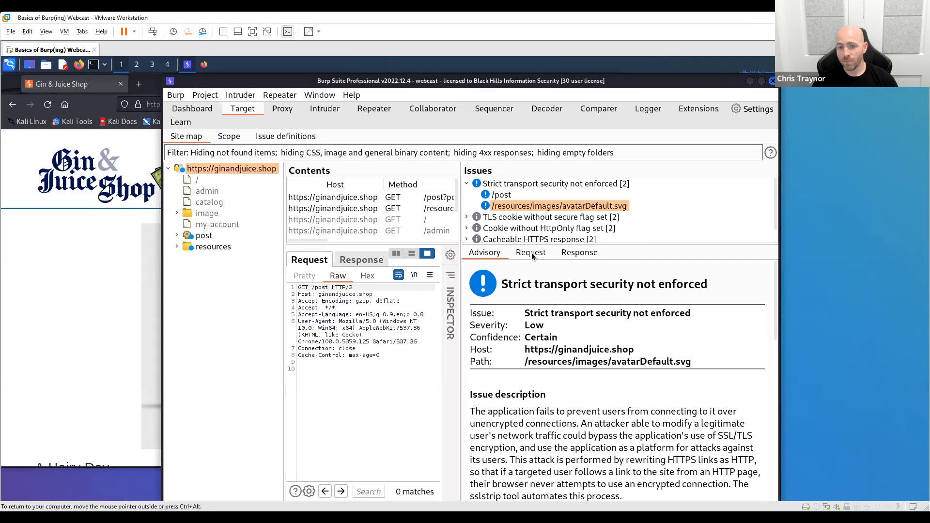
- View the request and response behind the avatarDefault.svg issue instance, checking both in the Inspector before collapsing it
{"action": "left_click", "coordinate": [522, 206]}
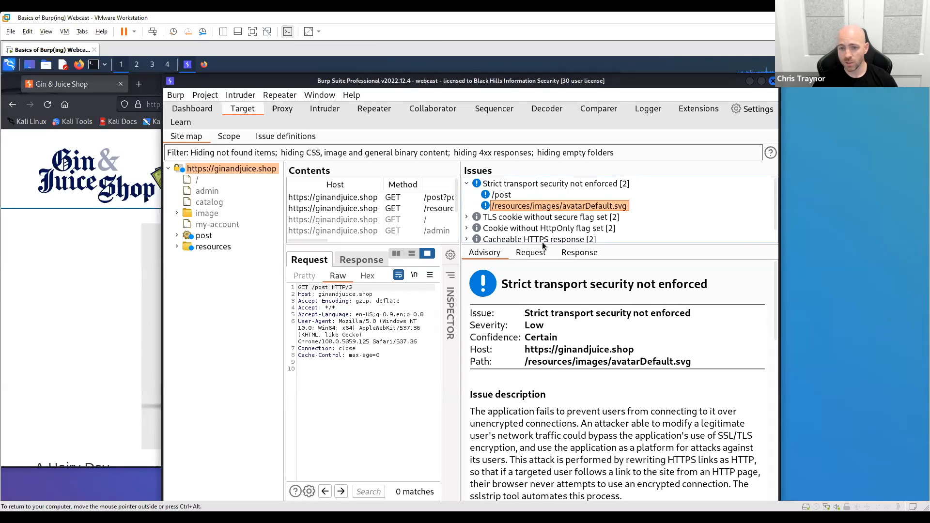
{"action": "left_click", "coordinate": [535, 252]}
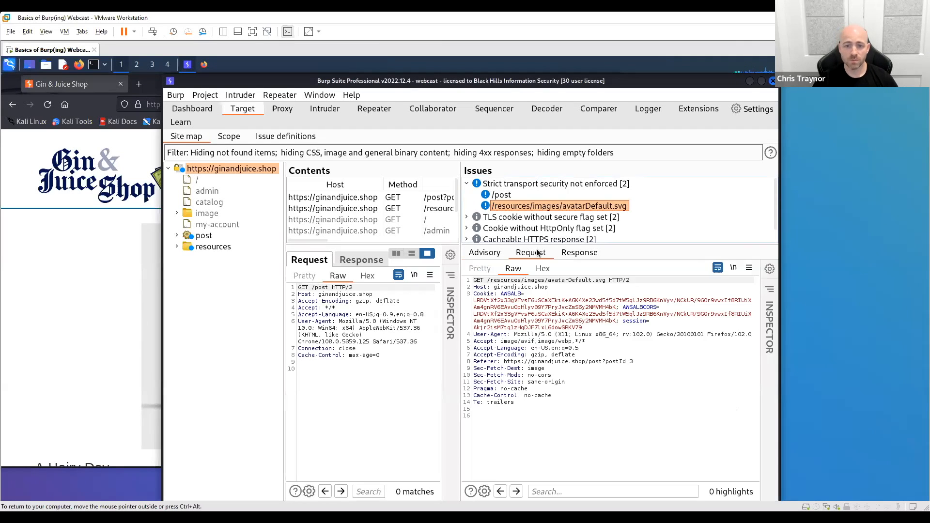
{"action": "left_click", "coordinate": [586, 252]}
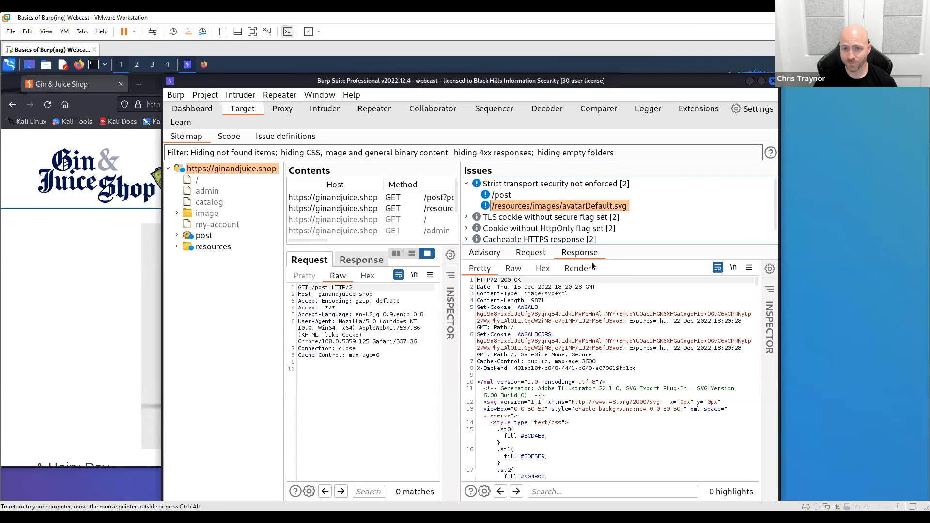
{"action": "left_click", "coordinate": [770, 289]}
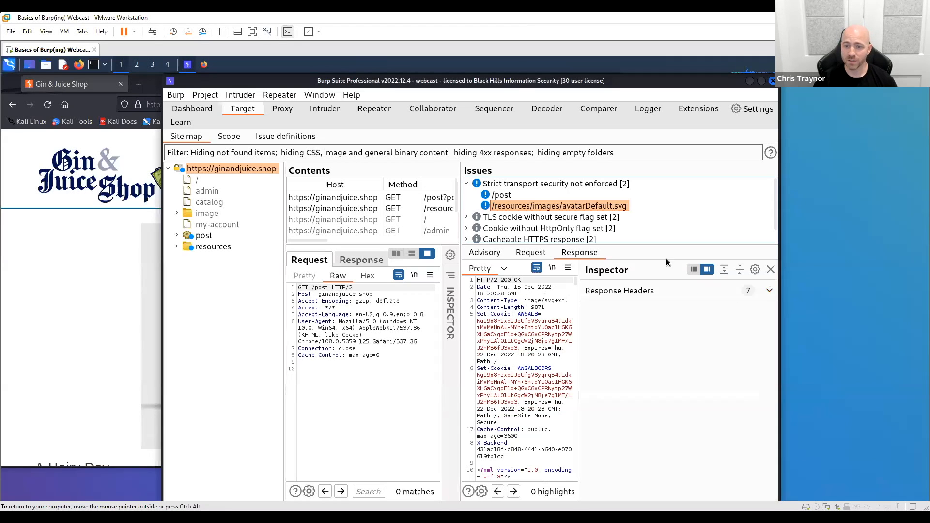
{"action": "left_click", "coordinate": [536, 253]}
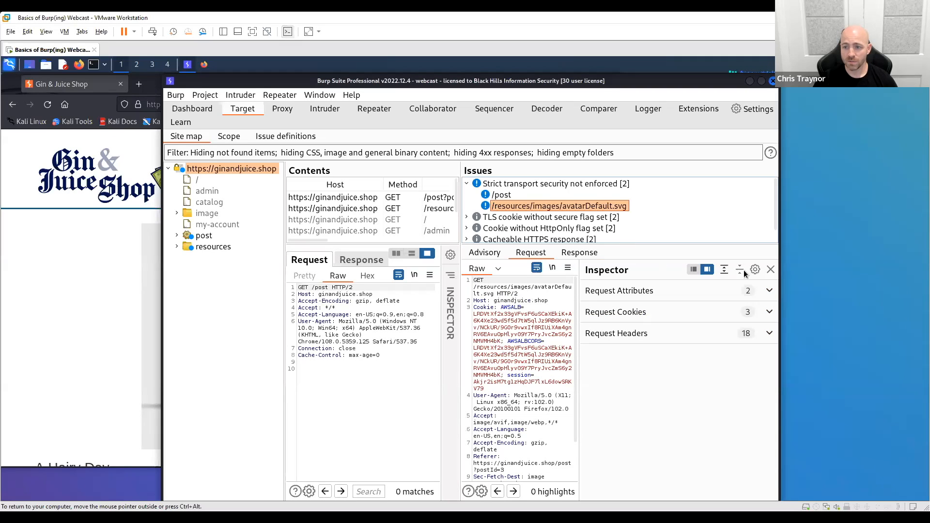
{"action": "left_click", "coordinate": [771, 270]}
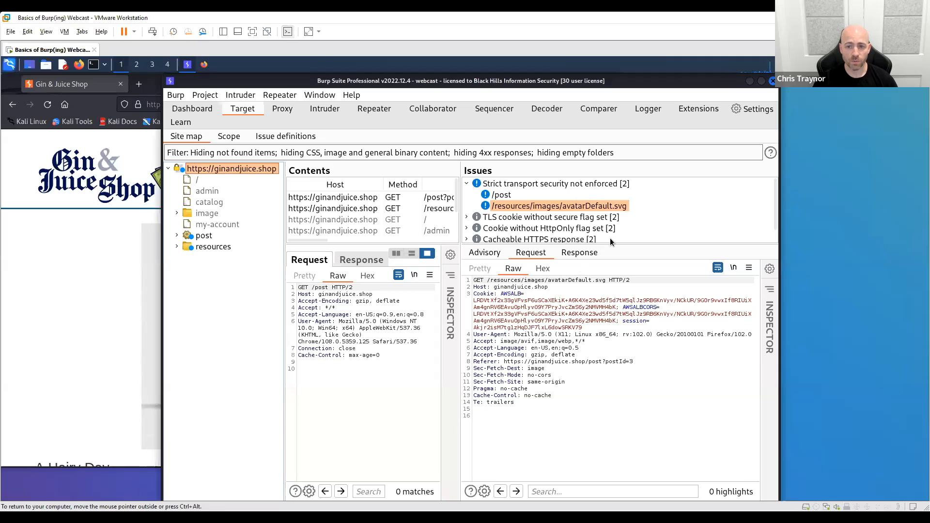
- Enlarge the Contents and Issues lists, widen the Contents area, and view the admin and host entries of the site map
{"action": "left_click_drag", "start_coordinate": [610, 245], "coordinate": [616, 289]}
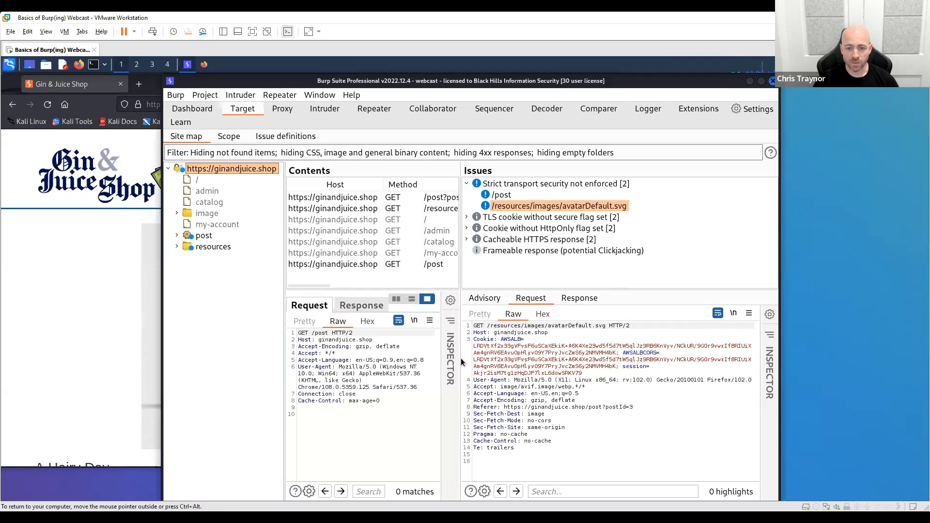
{"action": "left_click_drag", "start_coordinate": [461, 359], "coordinate": [522, 352]}
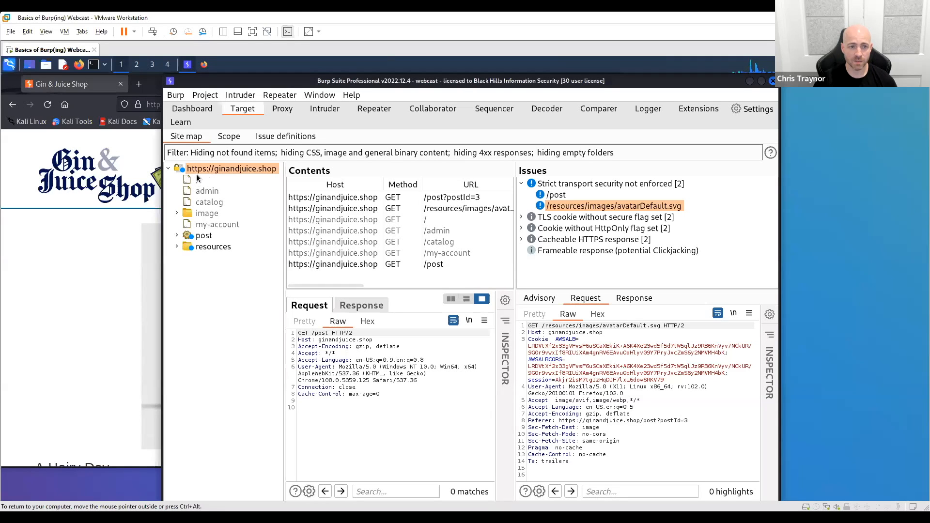
{"action": "left_click", "coordinate": [201, 190]}
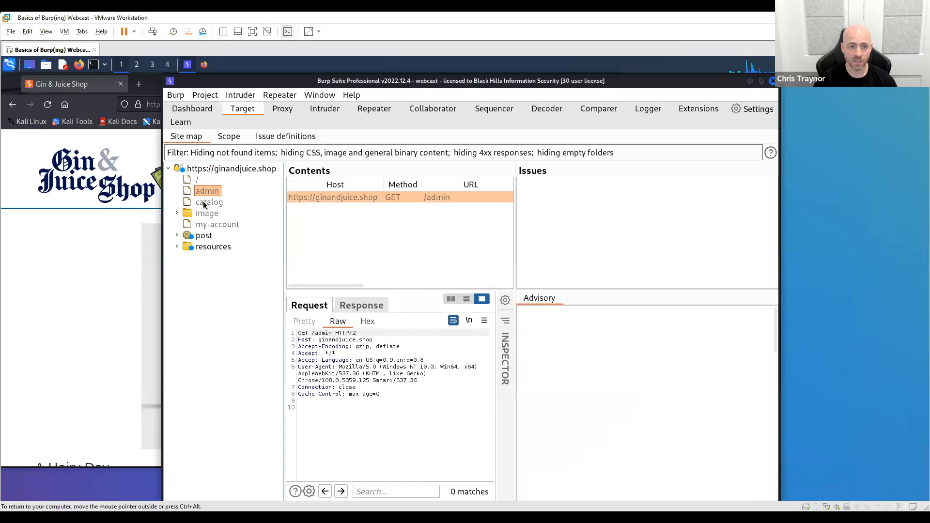
{"action": "left_click", "coordinate": [203, 170]}
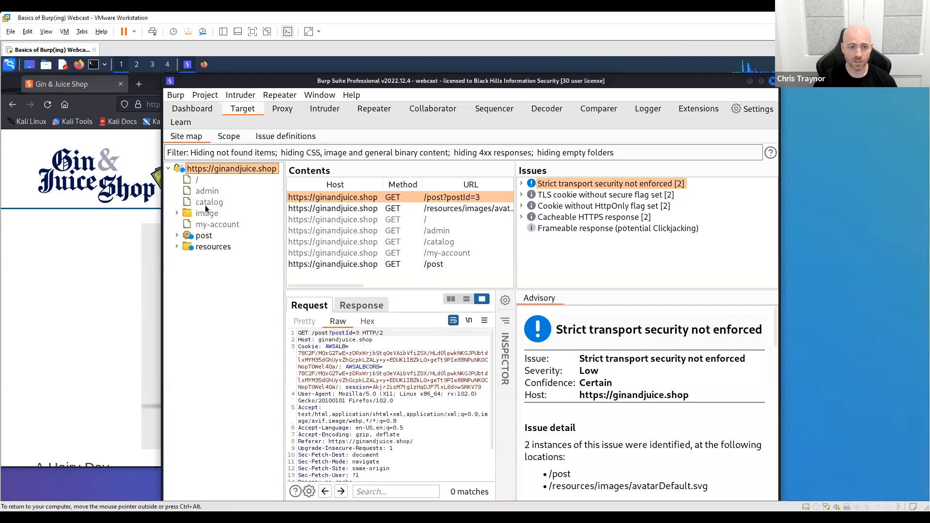
- Show the site map's post entry and compare its /post and /post?postId=3 requests
{"action": "left_click", "coordinate": [205, 236]}
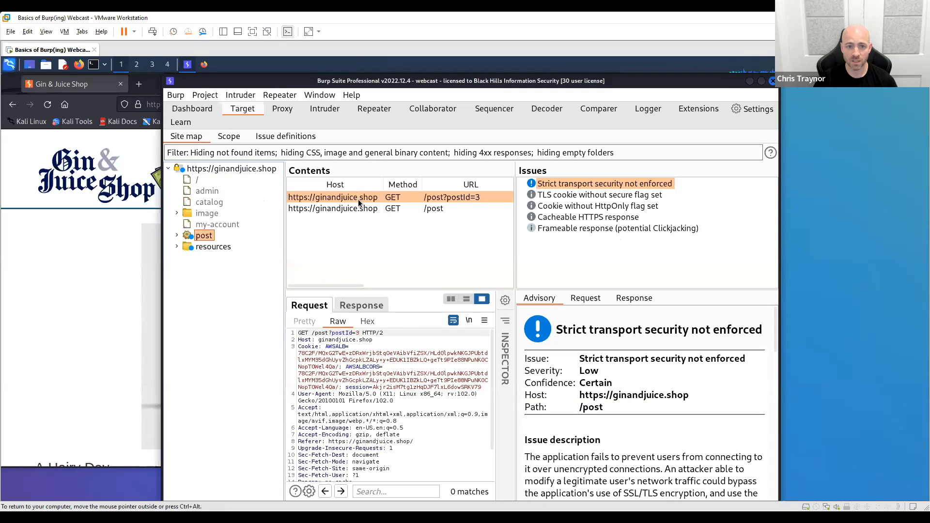
{"action": "left_click", "coordinate": [360, 213]}
{"action": "left_click", "coordinate": [428, 221]}
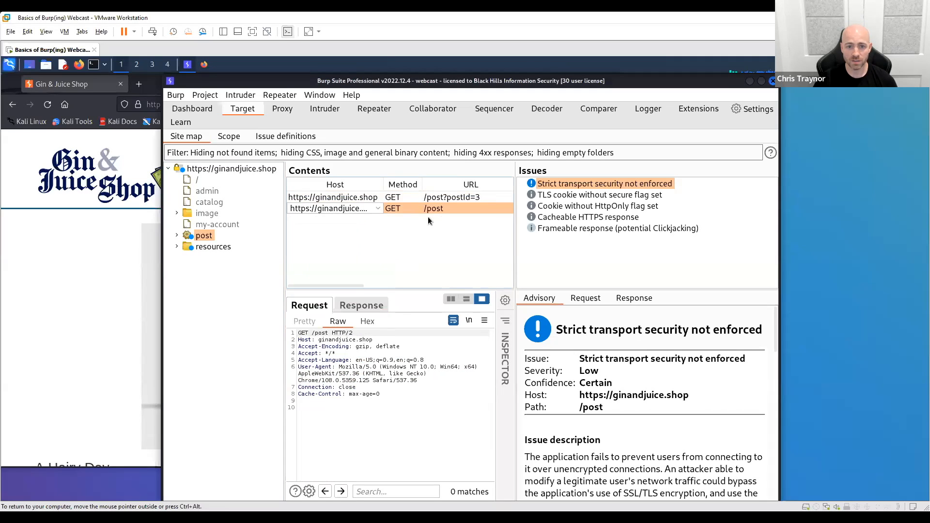
{"action": "left_click", "coordinate": [443, 206]}
{"action": "left_click", "coordinate": [445, 198]}
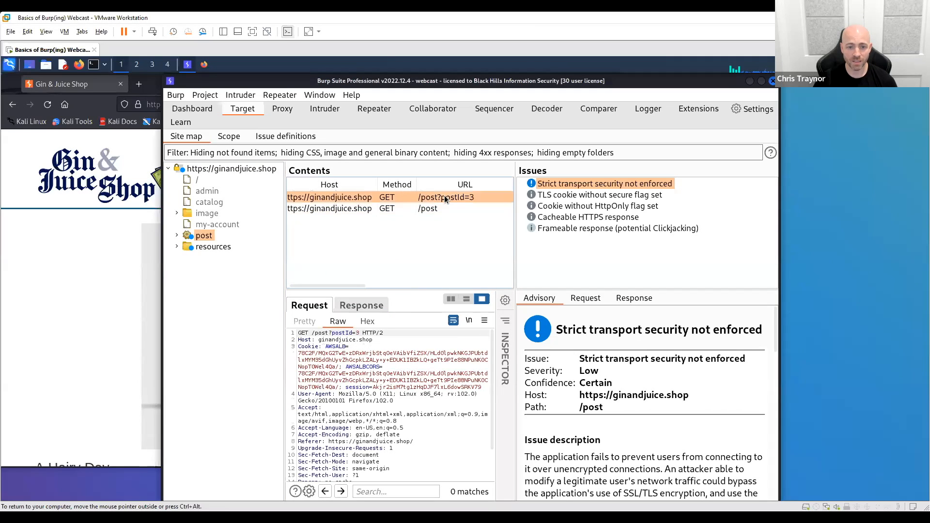
{"action": "left_click", "coordinate": [444, 208]}
{"action": "left_click", "coordinate": [443, 197]}
{"action": "left_click", "coordinate": [441, 209]}
{"action": "left_click", "coordinate": [438, 199]}
{"action": "left_click", "coordinate": [435, 204]}
{"action": "left_click", "coordinate": [434, 198]}
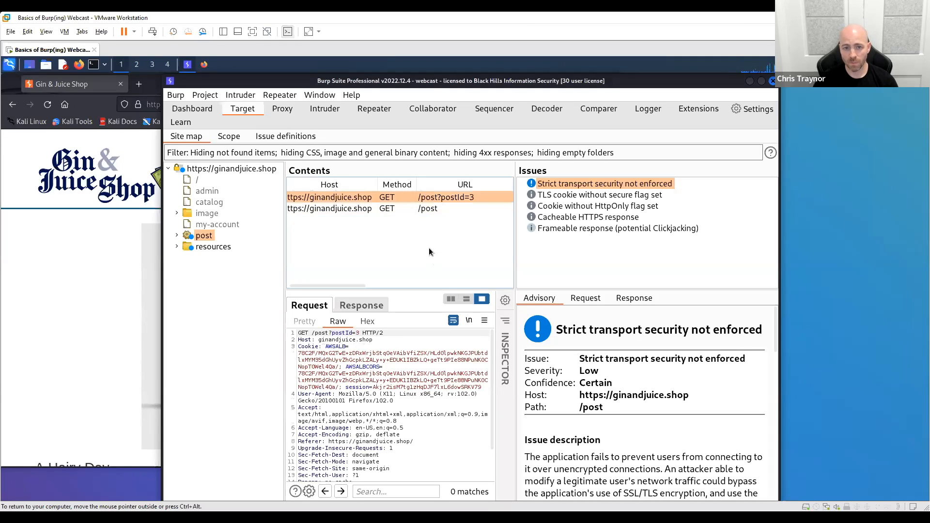
- Show the my-account entry in the site map and check its request and response views
{"action": "left_click", "coordinate": [221, 224]}
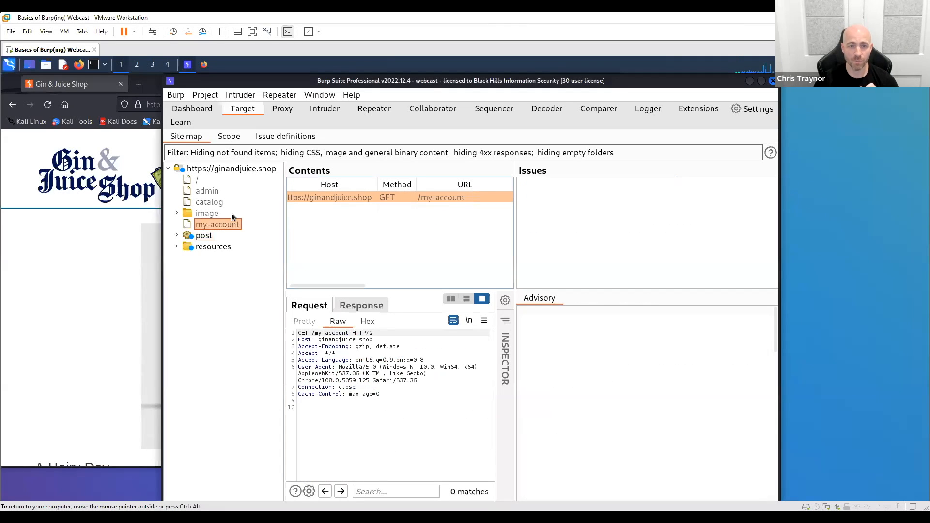
{"action": "left_click", "coordinate": [390, 429]}
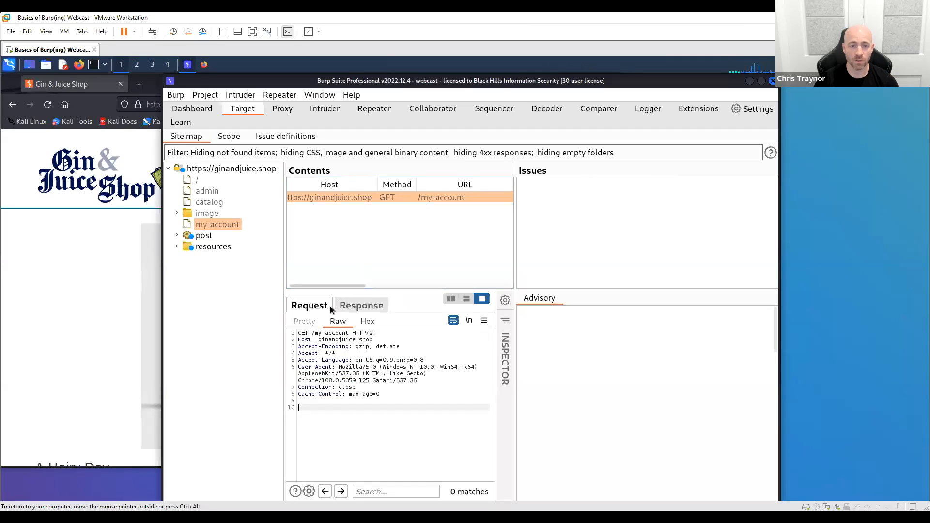
{"action": "left_click", "coordinate": [354, 307]}
{"action": "left_click", "coordinate": [297, 309]}
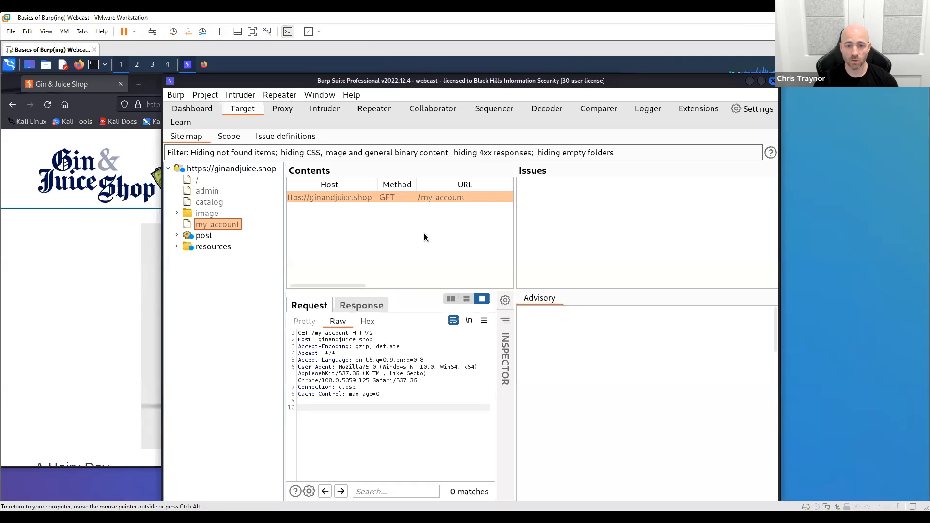
{"action": "left_click", "coordinate": [363, 306]}
{"action": "left_click", "coordinate": [333, 308]}
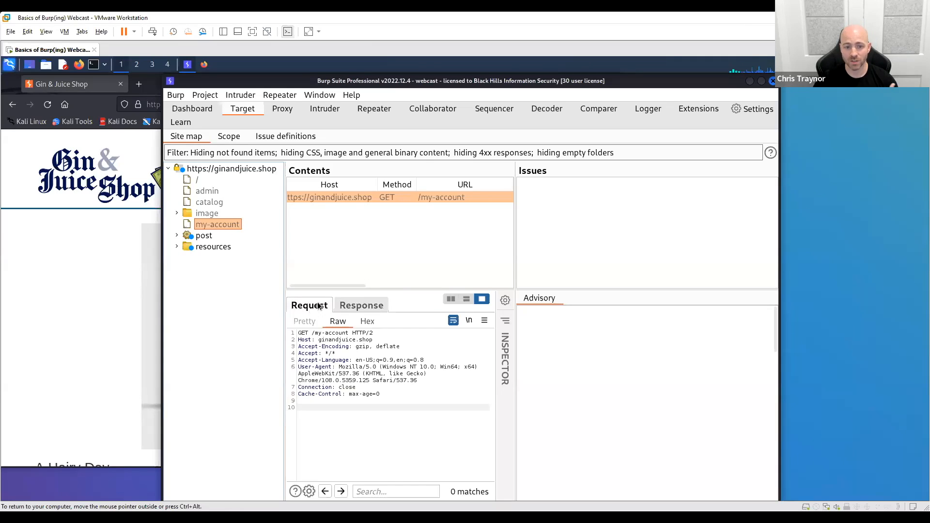
- Highlight the text my-account in the first line of the raw /my-account request
{"action": "left_click", "coordinate": [340, 203]}
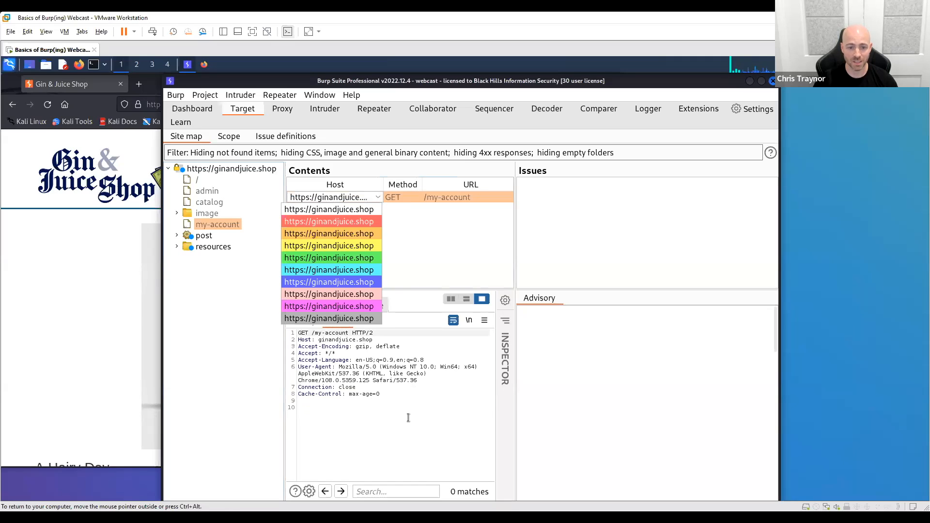
{"action": "left_click", "coordinate": [333, 347]}
{"action": "left_click_drag", "start_coordinate": [311, 333], "coordinate": [347, 333]}
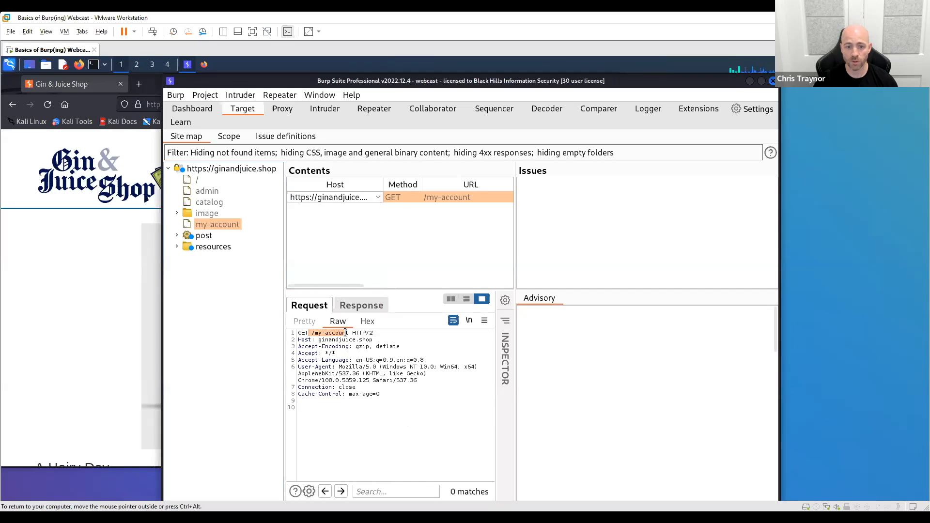
{"action": "left_click", "coordinate": [417, 401]}
{"action": "left_click_drag", "start_coordinate": [350, 333], "coordinate": [318, 333]}
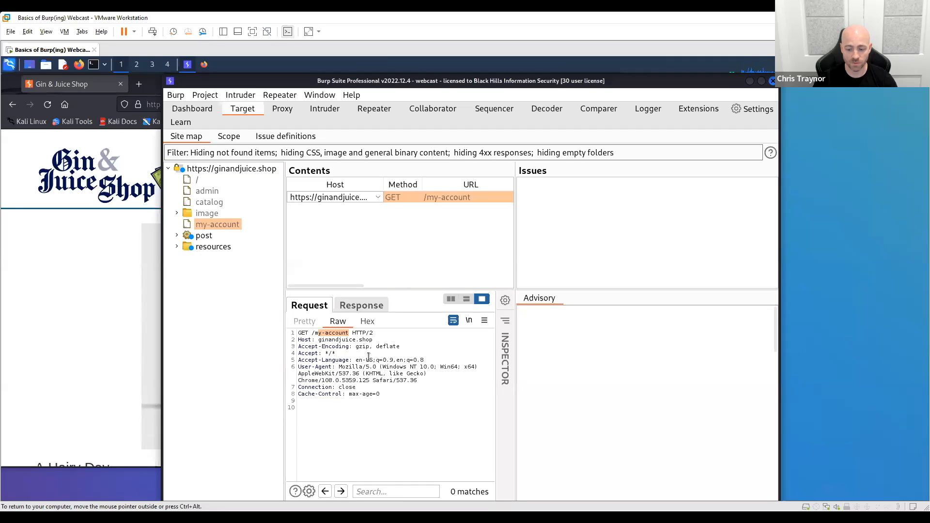
{"action": "key", "text": "shift+Left"}
{"action": "key", "text": "ctrl+c"}
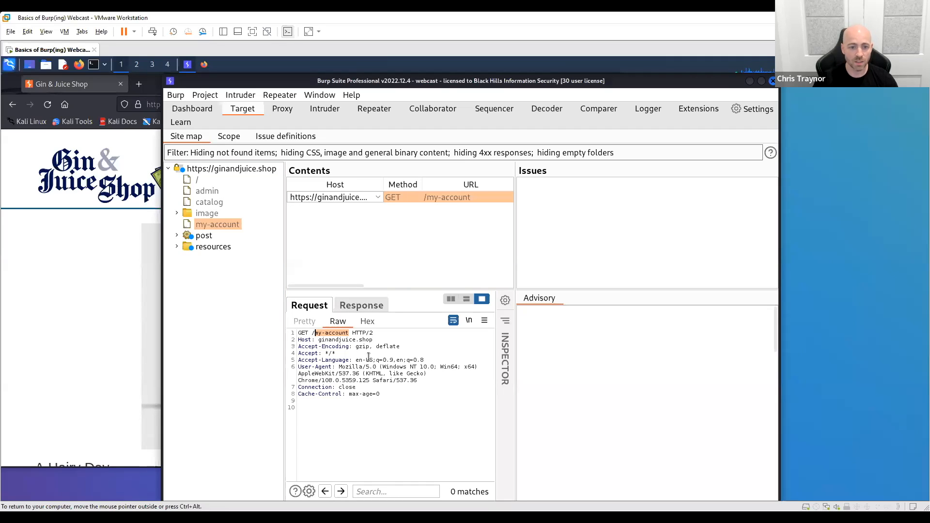
{"action": "left_click", "coordinate": [98, 241]}
{"action": "left_click_drag", "start_coordinate": [277, 105], "coordinate": [231, 105]}
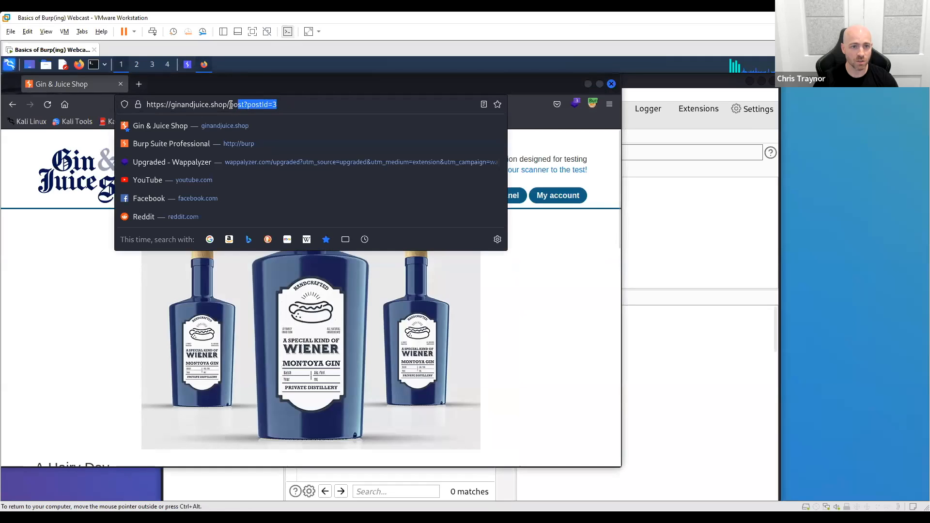
{"action": "key", "text": "ctrl+v"}
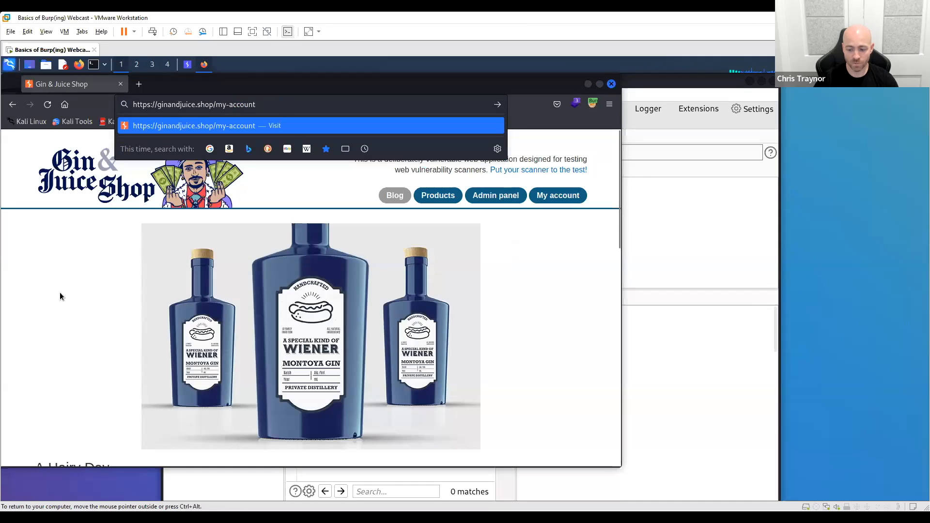
{"action": "key", "text": "Return"}
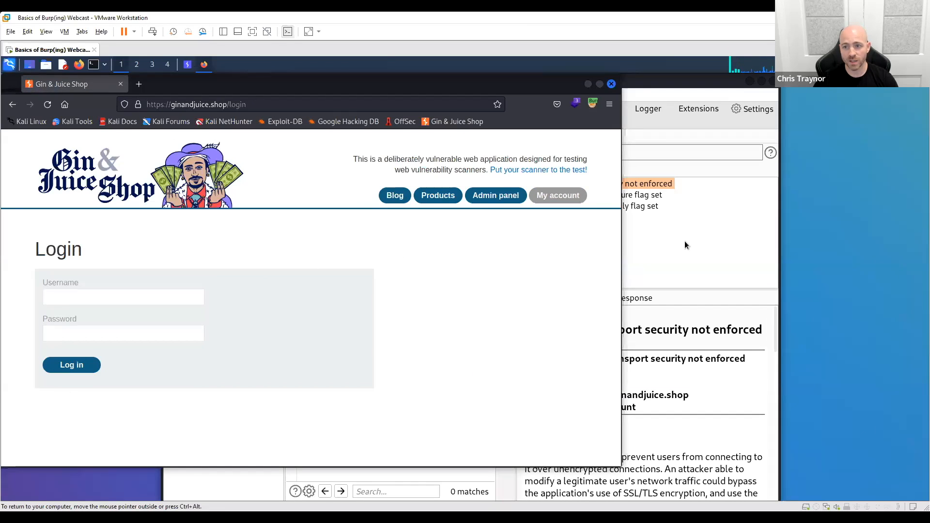
- Switch back to Burp Suite and compare the request and response of the visited /my-account page
{"action": "left_click", "coordinate": [709, 83]}
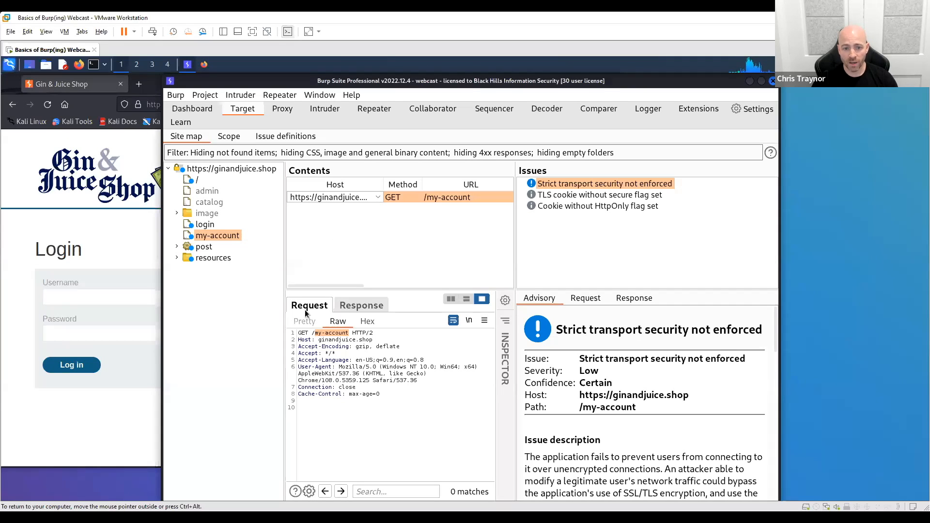
{"action": "left_click", "coordinate": [358, 306]}
{"action": "left_click", "coordinate": [310, 306]}
{"action": "left_click", "coordinate": [364, 305]}
{"action": "left_click", "coordinate": [457, 197]}
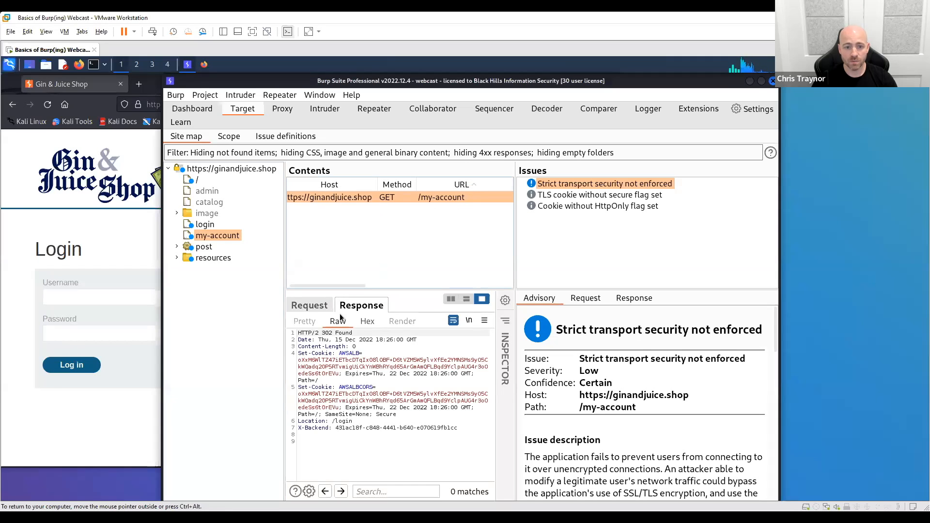
{"action": "left_click", "coordinate": [309, 306]}
{"action": "left_click", "coordinate": [361, 306]}
- Read through the raw /my-account request, highlighting the path in its first line, and select the Strict transport security not enforced issue
{"action": "left_click", "coordinate": [319, 307]}
{"action": "left_click_drag", "start_coordinate": [317, 333], "coordinate": [357, 335]}
{"action": "scroll", "coordinate": [410, 407], "scroll_direction": "down", "scroll_amount": 1}
{"action": "scroll", "coordinate": [422, 411], "scroll_direction": "up", "scroll_amount": 1}
{"action": "scroll", "coordinate": [389, 395], "scroll_direction": "down", "scroll_amount": 1}
{"action": "scroll", "coordinate": [388, 387], "scroll_direction": "up", "scroll_amount": 1}
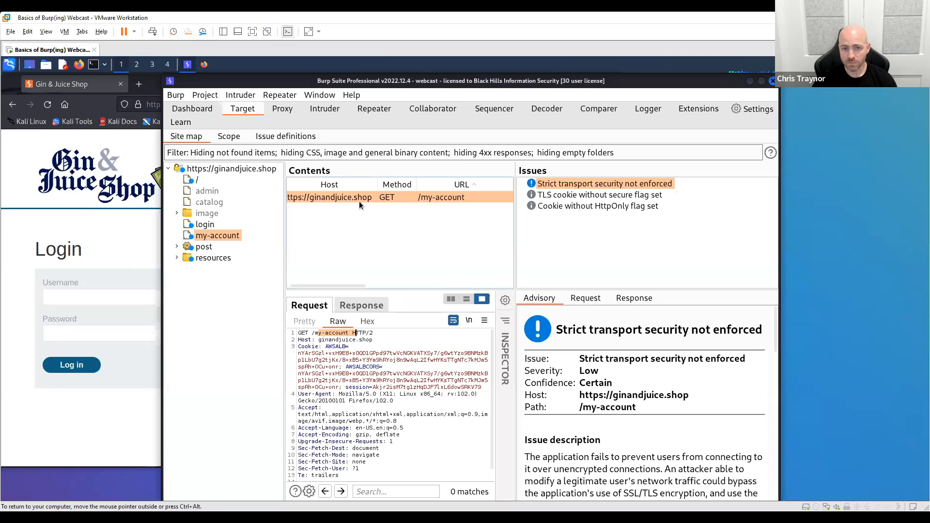
{"action": "left_click", "coordinate": [446, 196]}
{"action": "left_click", "coordinate": [603, 184]}
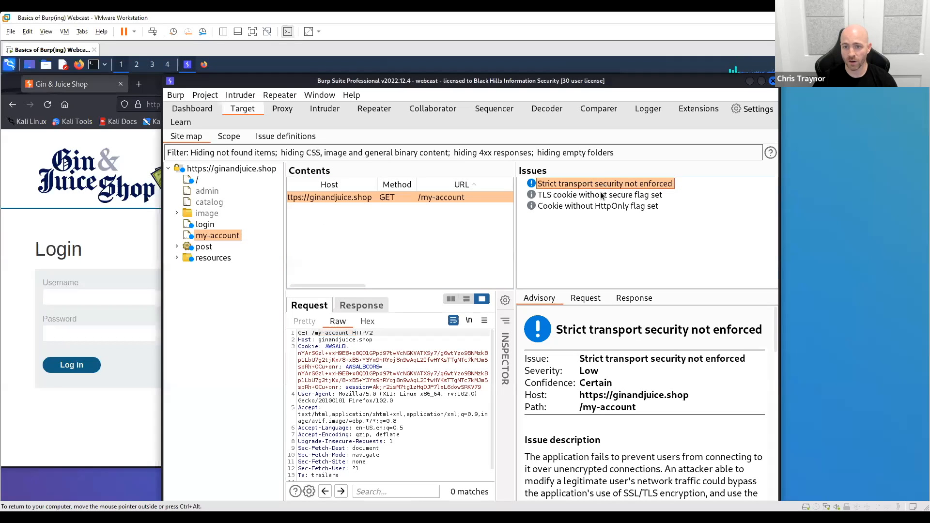
- Show the whole ginandjuice.shop host in the site map, compare its /, /my-account and /post?postId=3 requests, and view the resources folder
{"action": "left_click", "coordinate": [211, 167]}
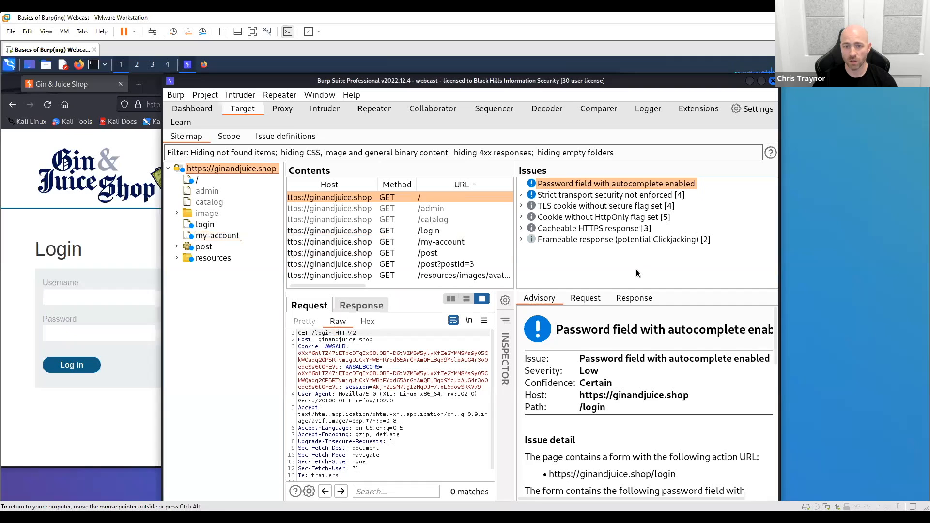
{"action": "scroll", "coordinate": [455, 240], "scroll_direction": "right", "scroll_amount": 2}
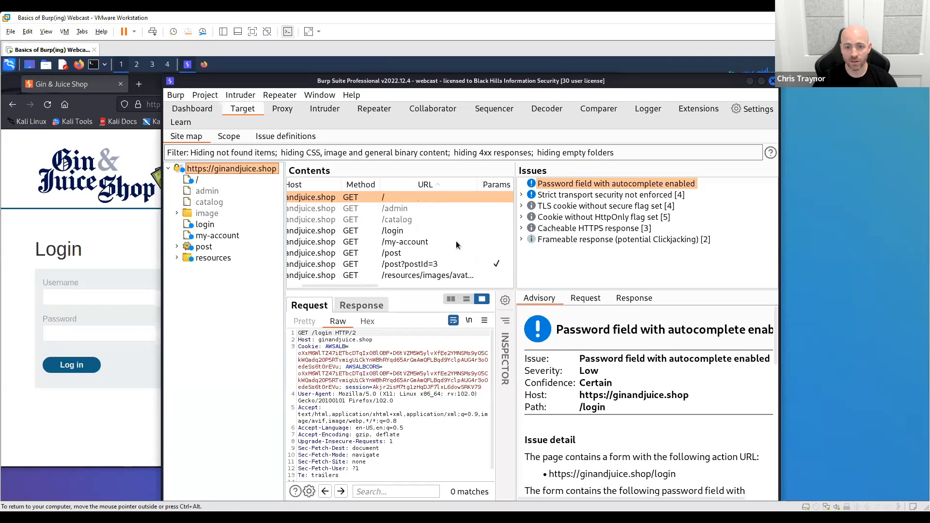
{"action": "scroll", "coordinate": [436, 242], "scroll_direction": "left", "scroll_amount": 2}
{"action": "left_click", "coordinate": [427, 245]}
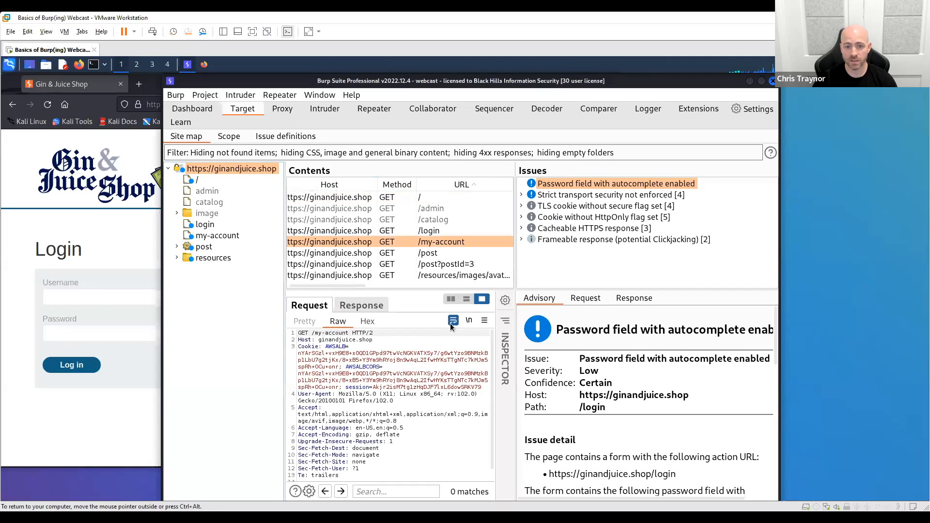
{"action": "left_click", "coordinate": [430, 195]}
{"action": "left_click", "coordinate": [449, 242]}
{"action": "left_click", "coordinate": [434, 195]}
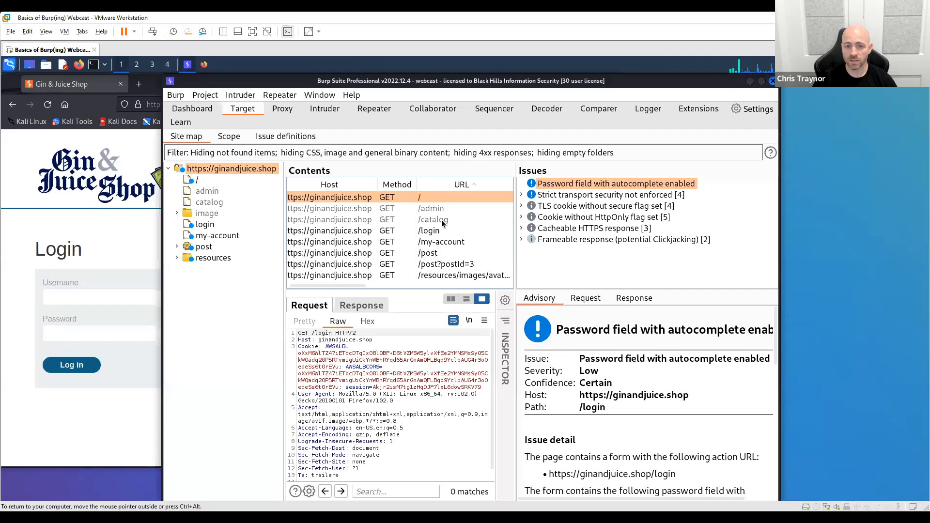
{"action": "left_click", "coordinate": [446, 243]}
{"action": "left_click", "coordinate": [440, 196]}
{"action": "left_click", "coordinate": [443, 243]}
{"action": "left_click", "coordinate": [438, 196]}
{"action": "left_click", "coordinate": [441, 262]}
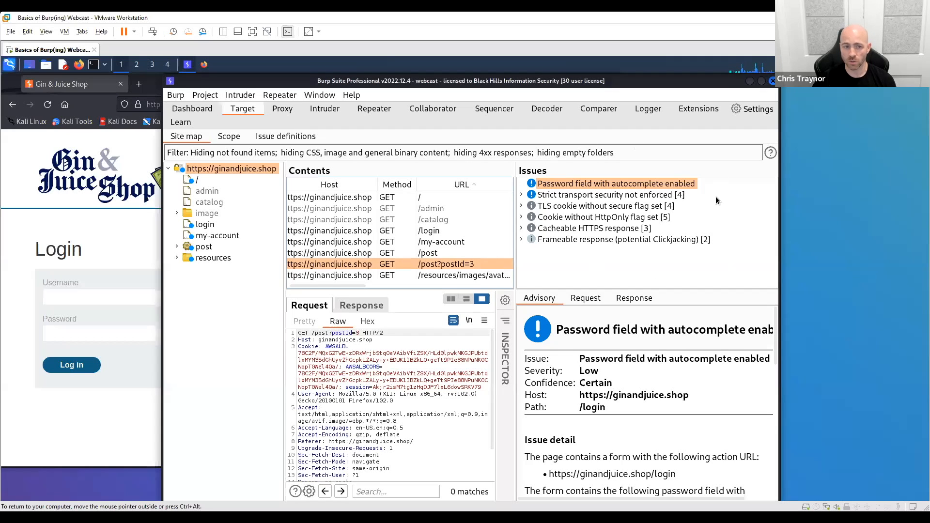
{"action": "left_click", "coordinate": [205, 258]}
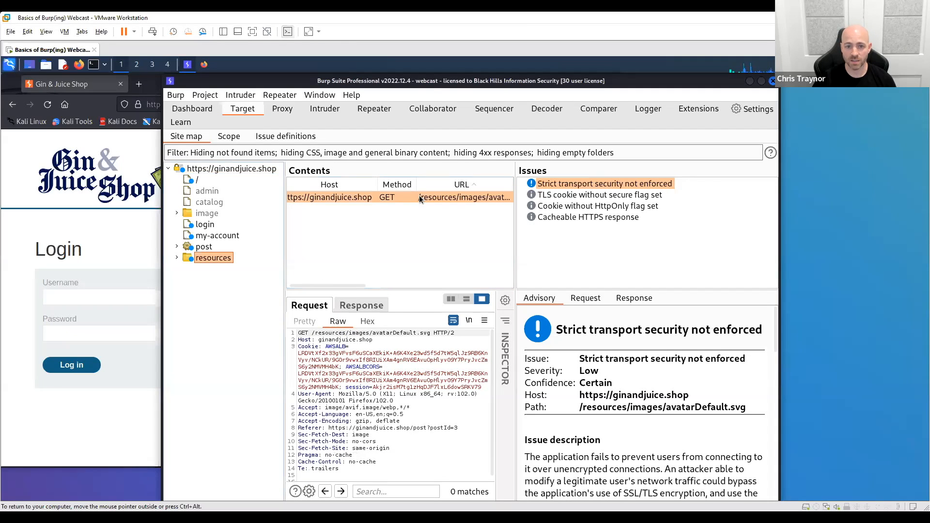
{"action": "left_click", "coordinate": [210, 169]}
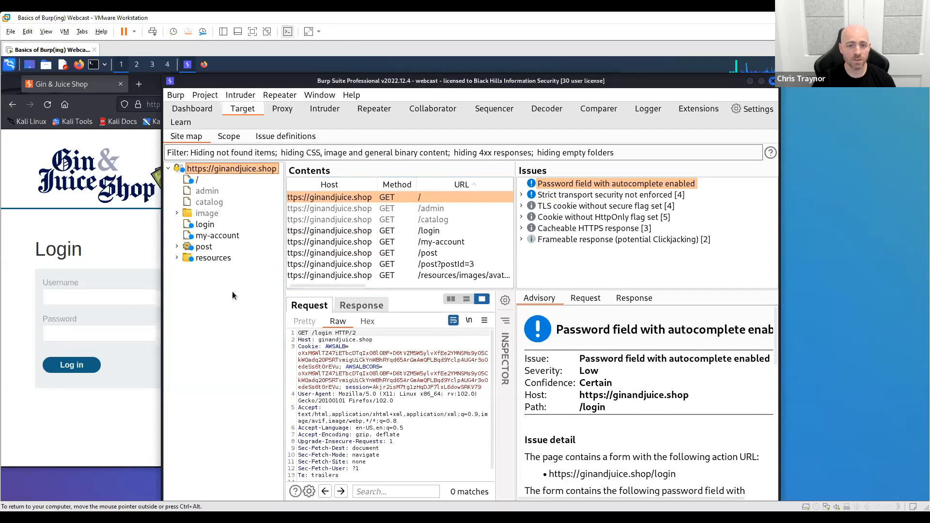
- Open the details of the live audit from Proxy task on the Dashboard and review its audit items from /post to /resources/css/labs.css
{"action": "left_click", "coordinate": [193, 110]}
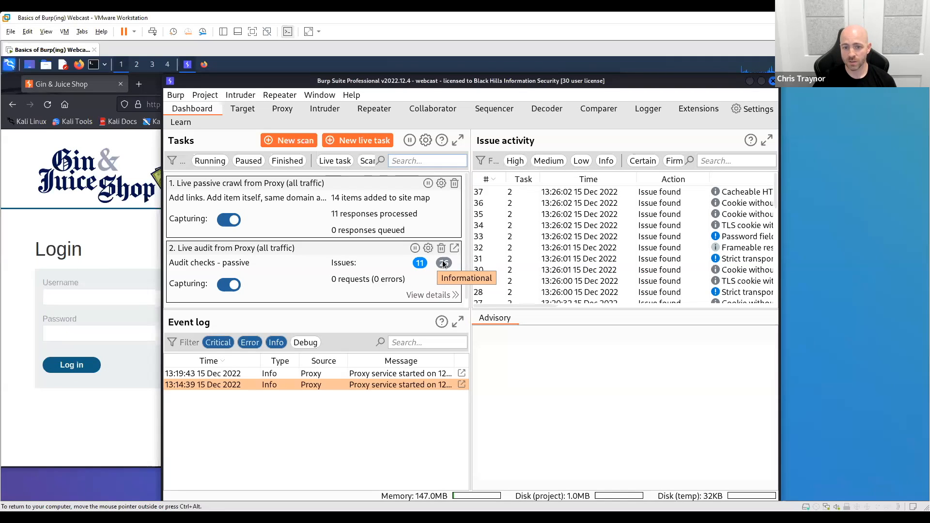
{"action": "left_click", "coordinate": [429, 295]}
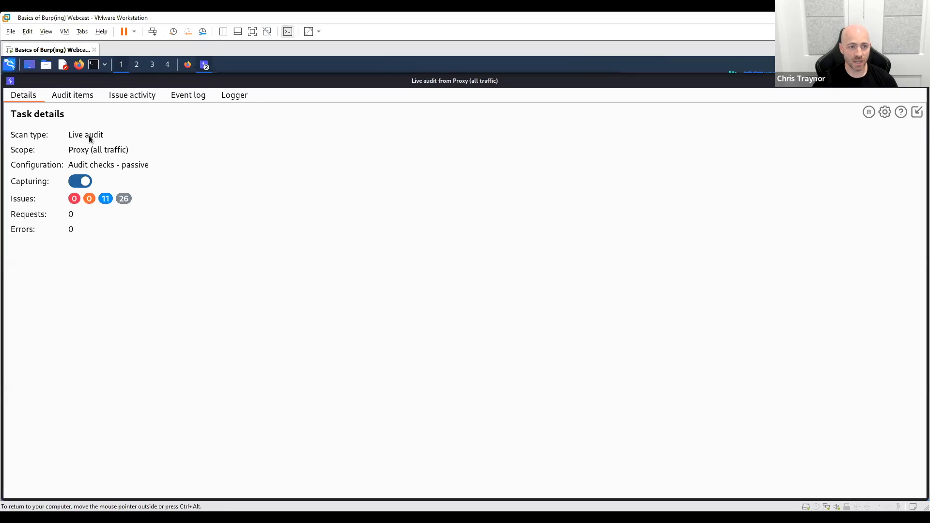
{"action": "left_click", "coordinate": [68, 98]}
{"action": "left_click", "coordinate": [143, 123]}
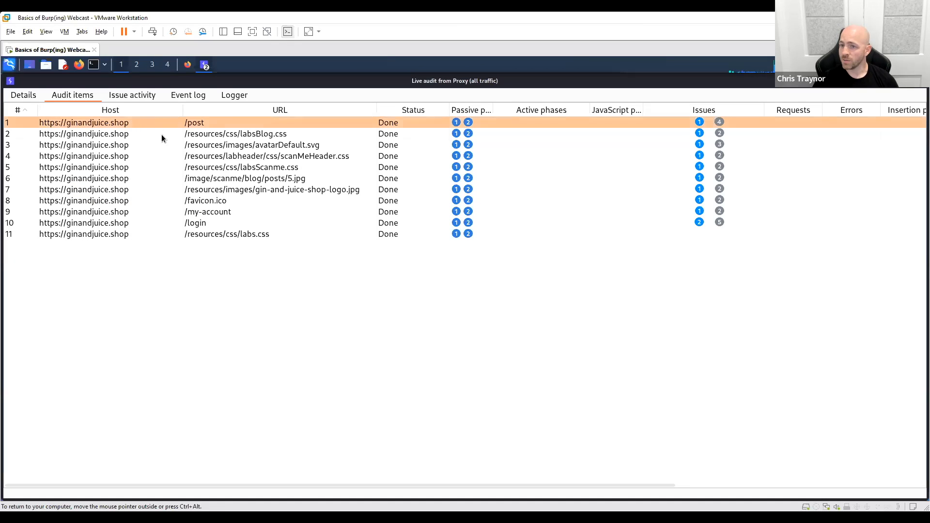
{"action": "left_click", "coordinate": [155, 235]}
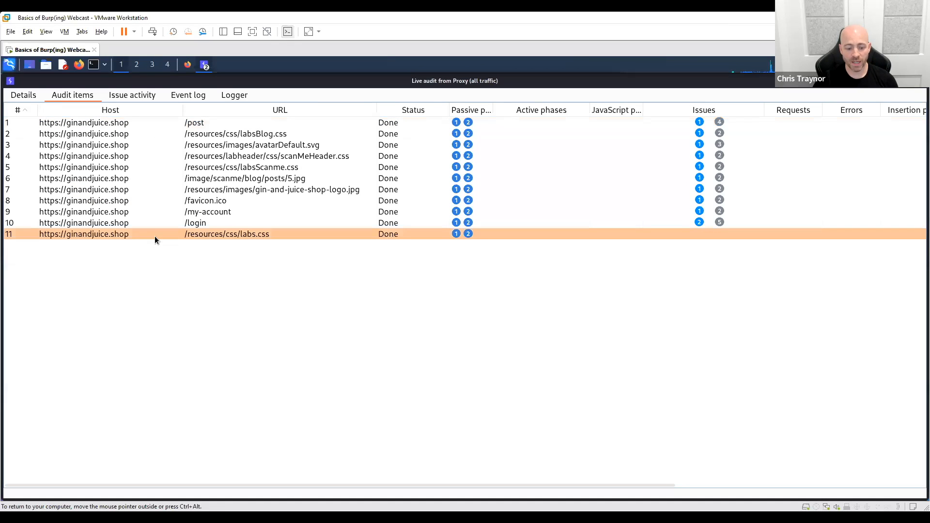
- Review the live audit's issue activity, event log and logger, and close the task's detail window
{"action": "left_click", "coordinate": [132, 94]}
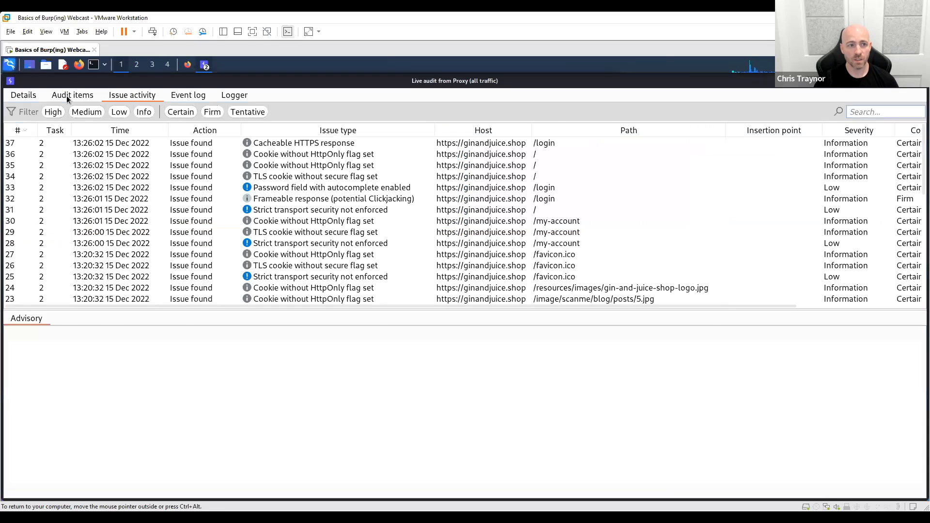
{"action": "left_click", "coordinate": [67, 95]}
{"action": "left_click", "coordinate": [135, 97]}
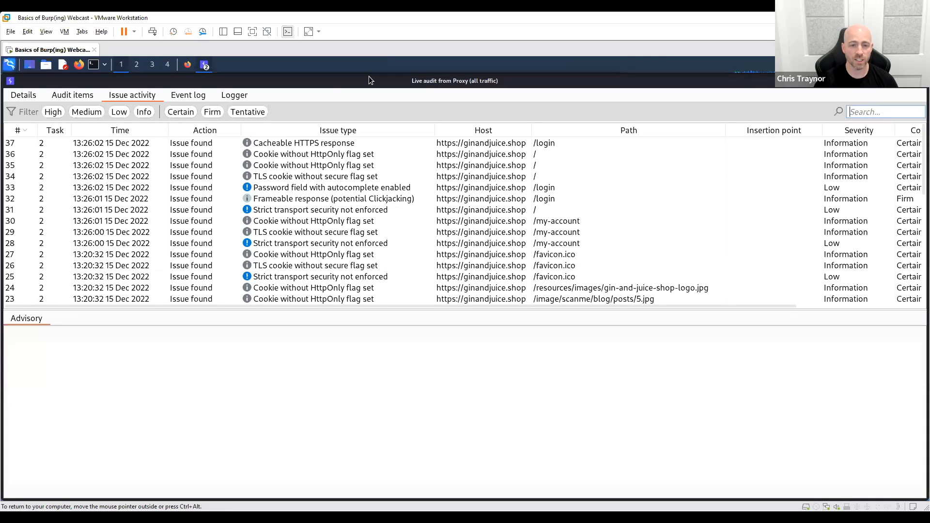
{"action": "left_click", "coordinate": [188, 98]}
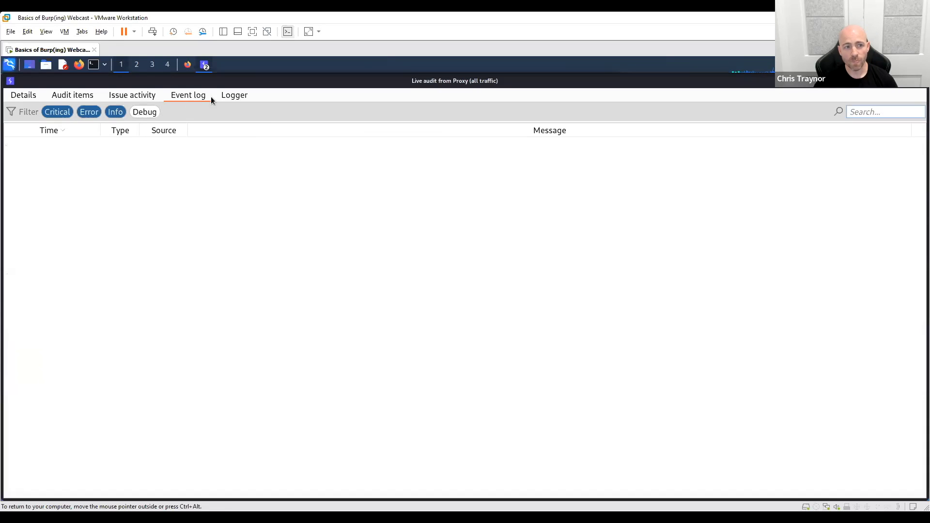
{"action": "left_click", "coordinate": [233, 96]}
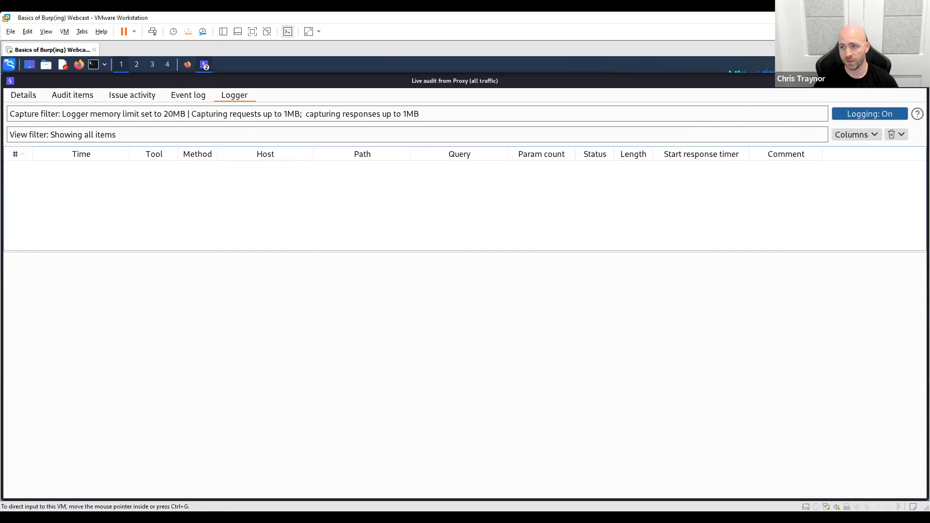
{"action": "left_click", "coordinate": [922, 81]}
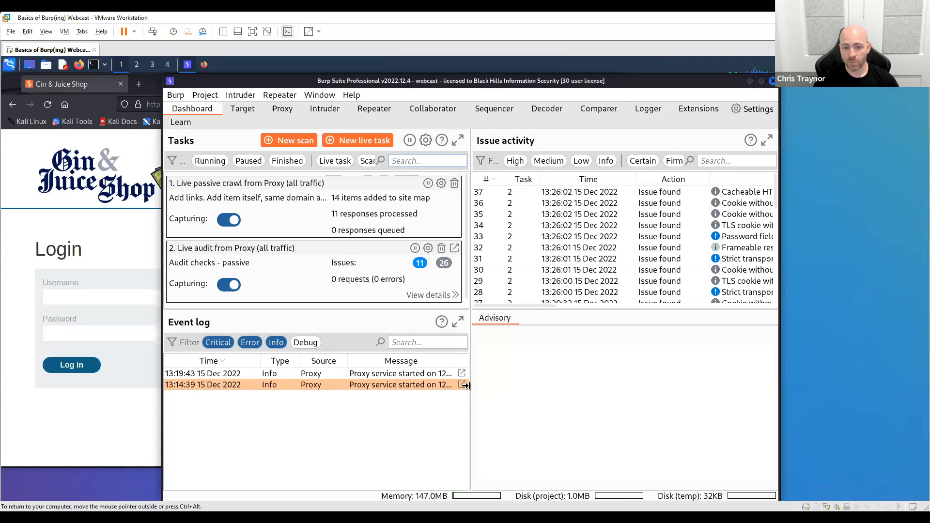
- Show the full event detail of the 13:19:43 proxy entry in the Event log, and close it
{"action": "left_click", "coordinate": [224, 374]}
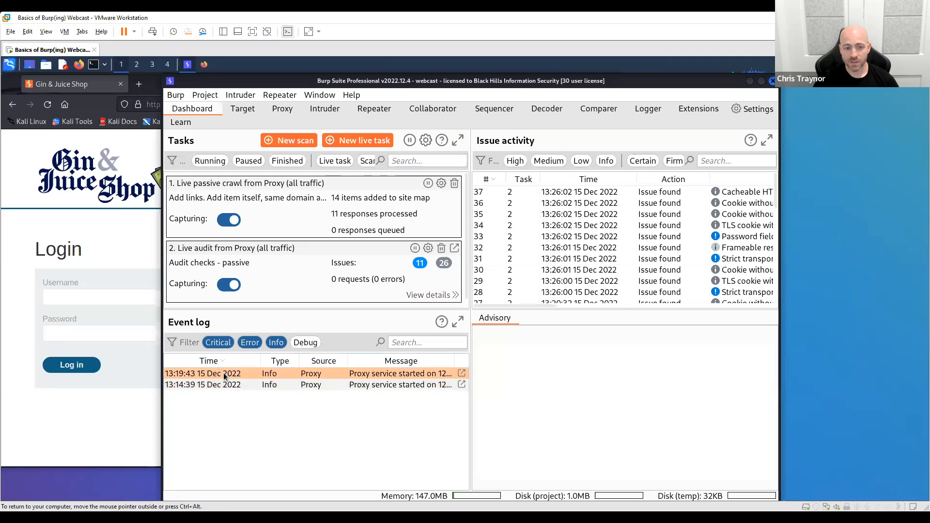
{"action": "left_click", "coordinate": [463, 375]}
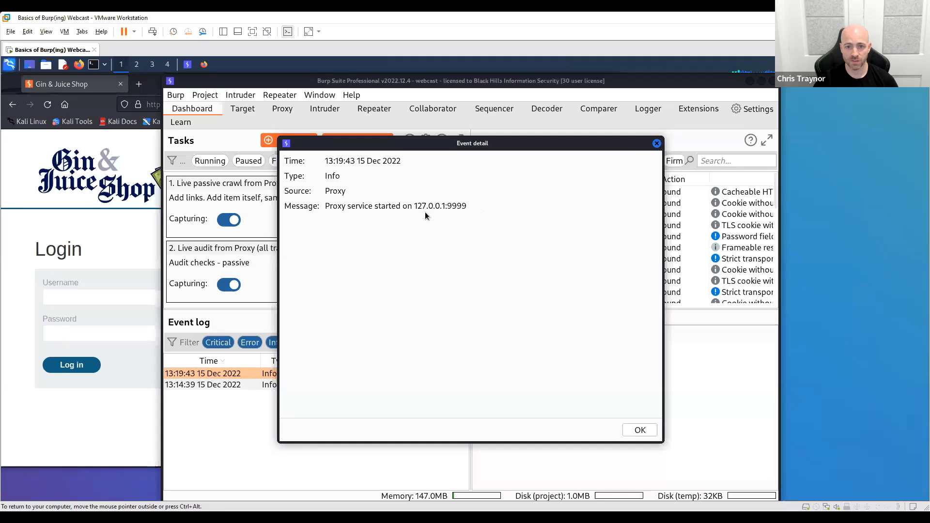
{"action": "left_click", "coordinate": [657, 143]}
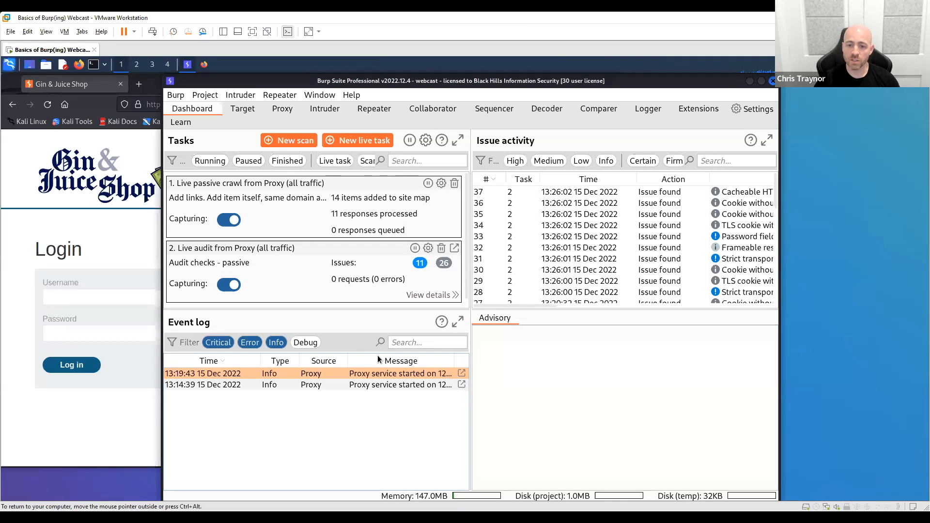
- View the advisory and request of issue 37, Cacheable HTTPS response, in the issue activity
{"action": "left_click", "coordinate": [624, 190]}
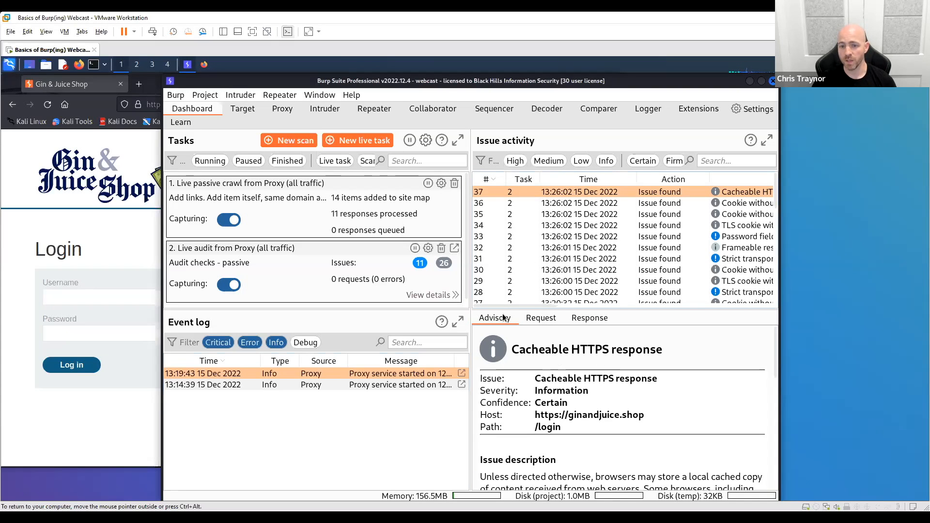
{"action": "left_click", "coordinate": [542, 319]}
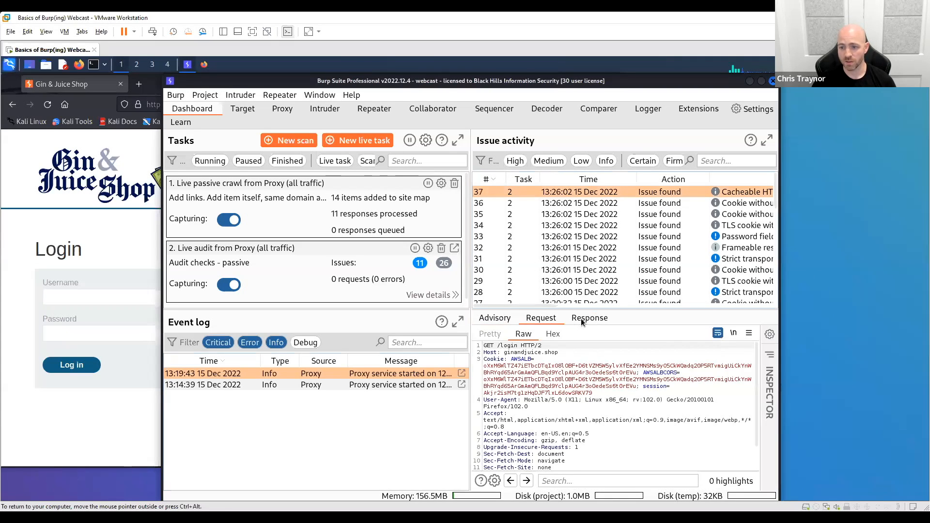
{"action": "left_click", "coordinate": [495, 318]}
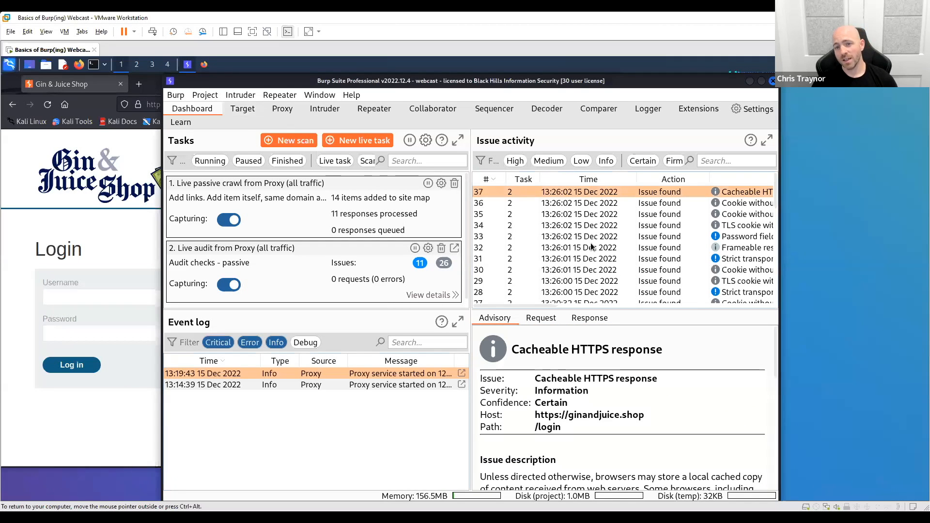
- View the advisory of issue 1 at the end of the issue activity list, and return to issue 37
{"action": "scroll", "coordinate": [591, 245], "scroll_direction": "down", "scroll_amount": 9}
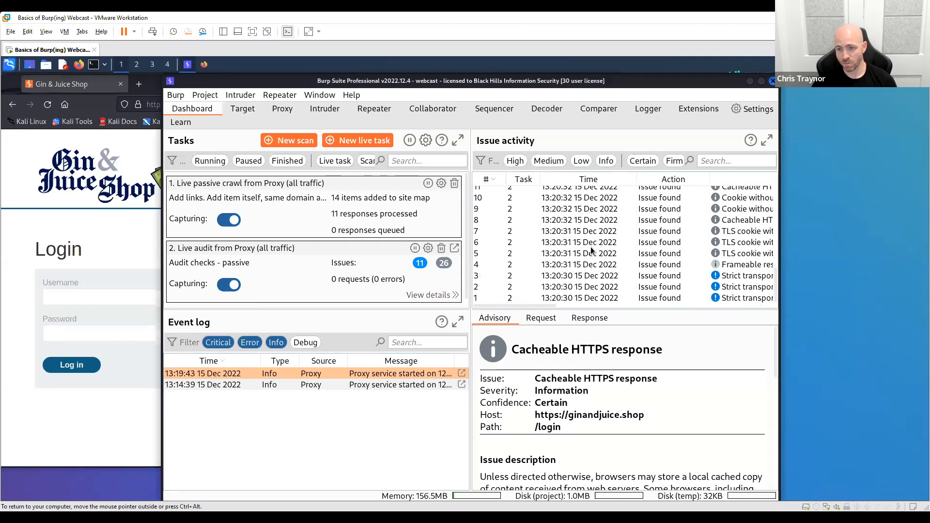
{"action": "left_click", "coordinate": [487, 298]}
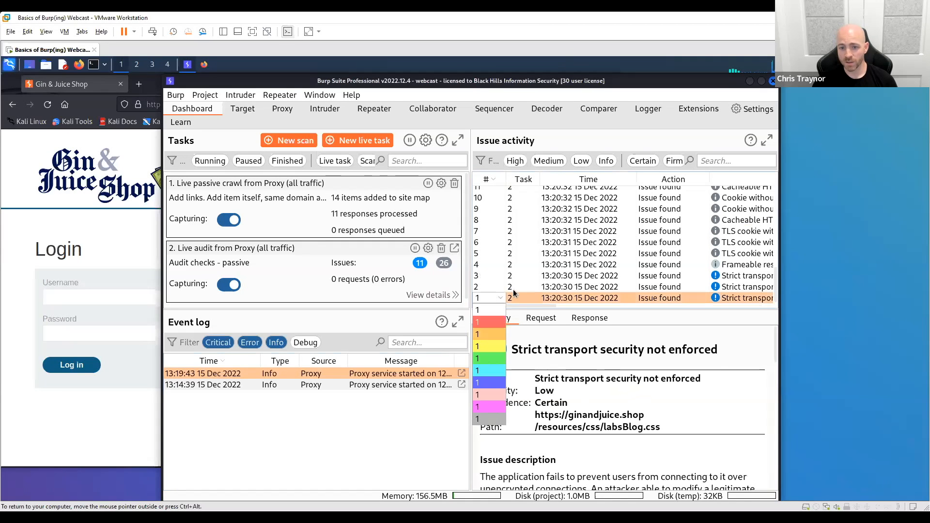
{"action": "left_click", "coordinate": [573, 300]}
{"action": "scroll", "coordinate": [575, 273], "scroll_direction": "up", "scroll_amount": 9}
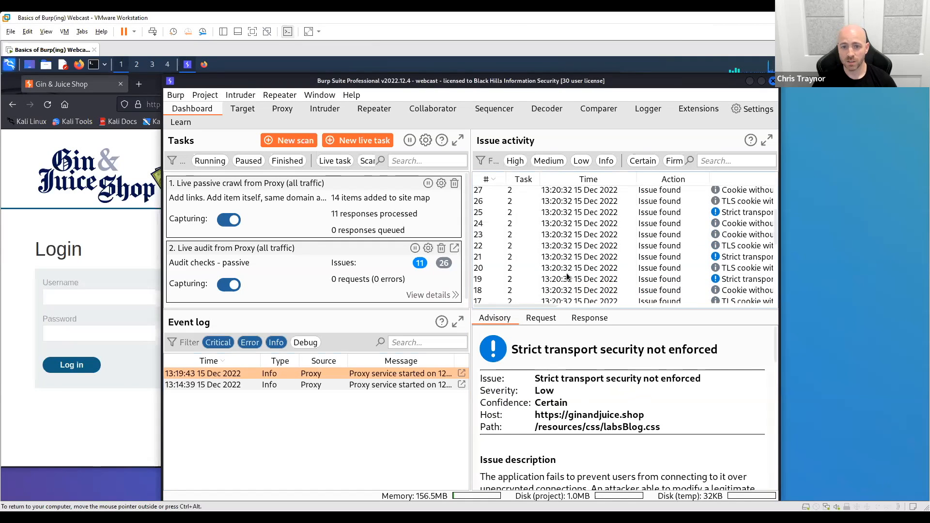
{"action": "left_click", "coordinate": [560, 193]}
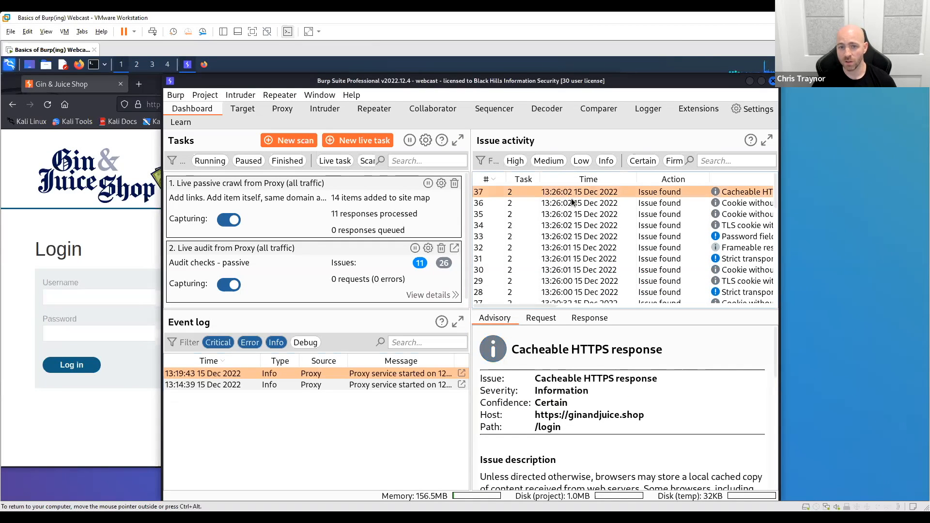
- Show the Target Scope settings with their include and exclude lists
{"action": "left_click", "coordinate": [243, 109]}
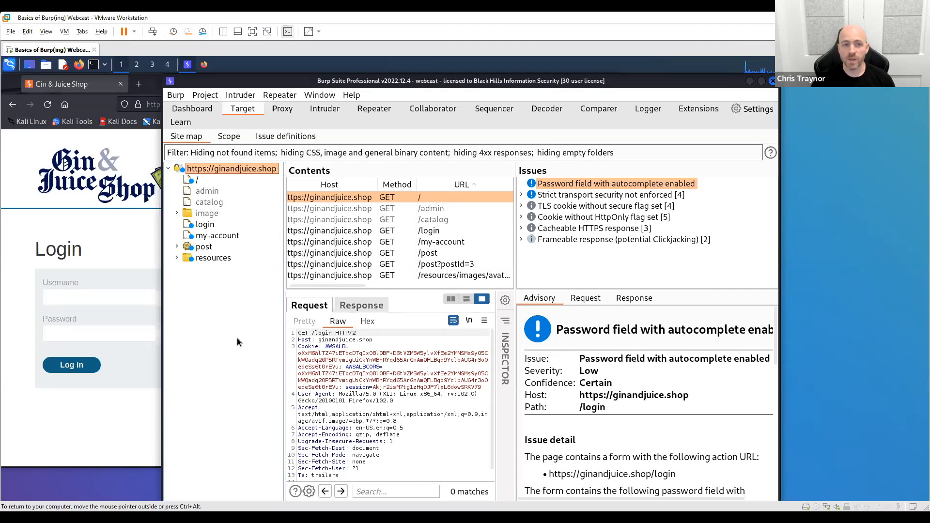
{"action": "left_click", "coordinate": [229, 138]}
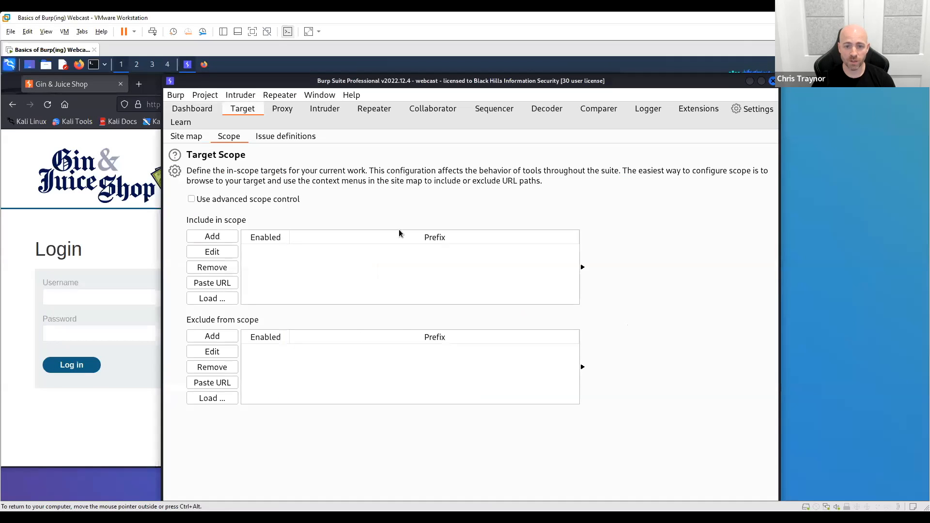
{"action": "left_click", "coordinate": [182, 137]}
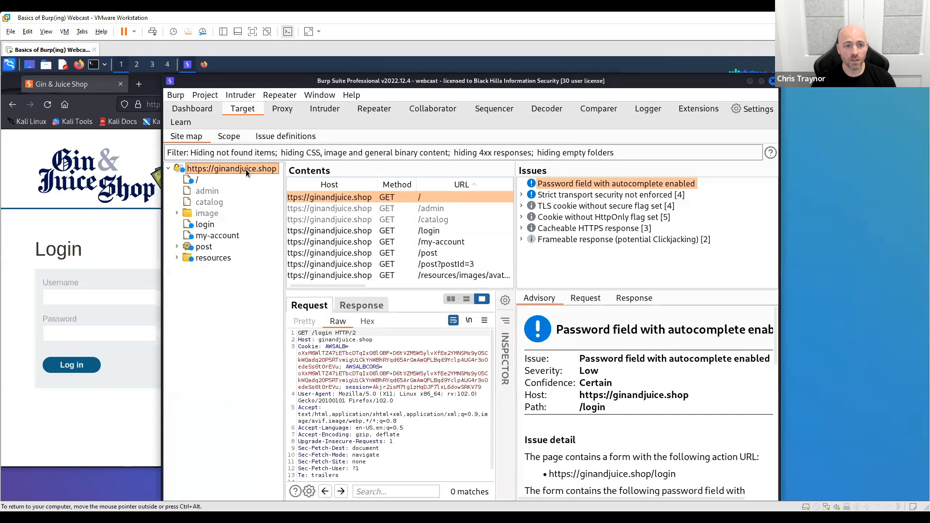
{"action": "right_click", "coordinate": [247, 171]}
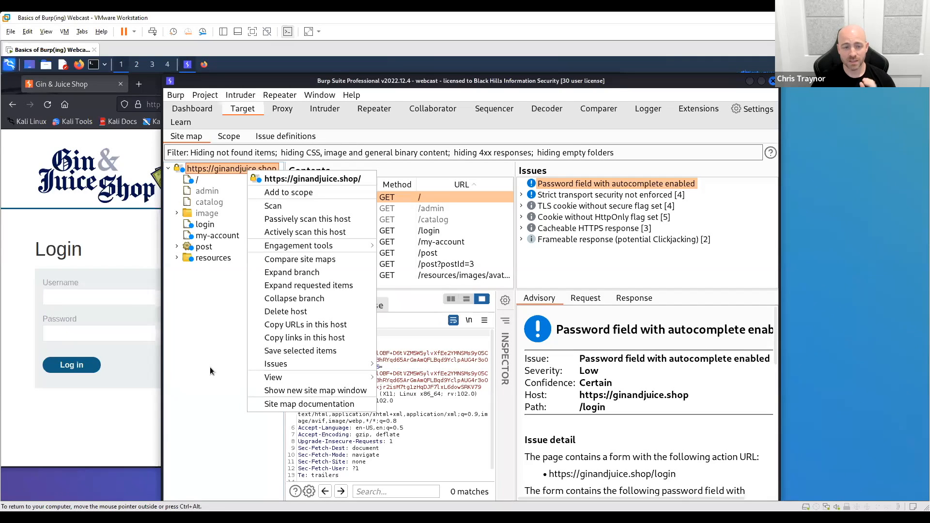
{"action": "left_click", "coordinate": [225, 170]}
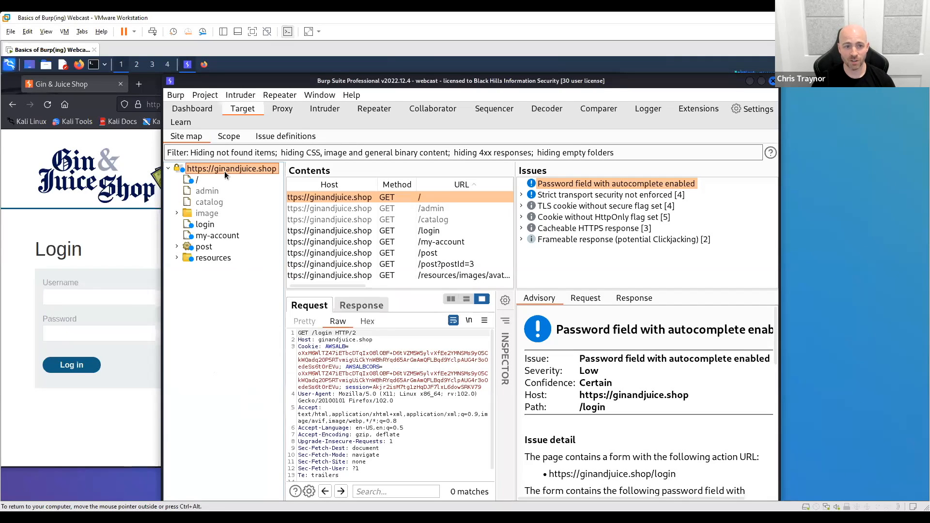
{"action": "right_click", "coordinate": [225, 170]}
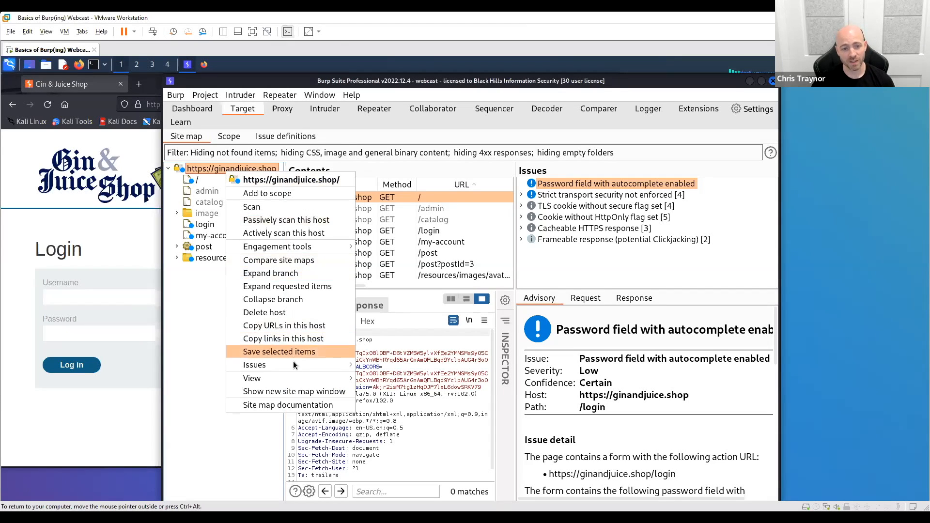
{"action": "left_click", "coordinate": [289, 194]}
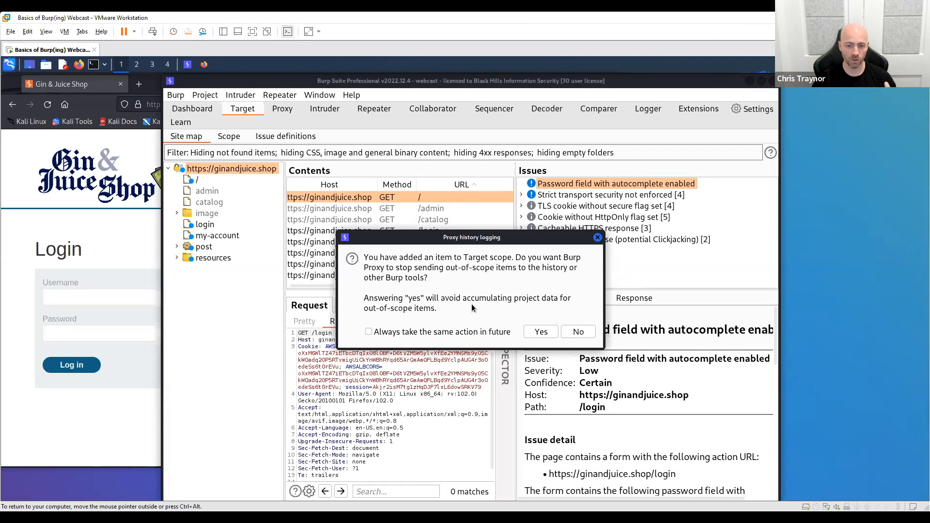
{"action": "left_click", "coordinate": [579, 332]}
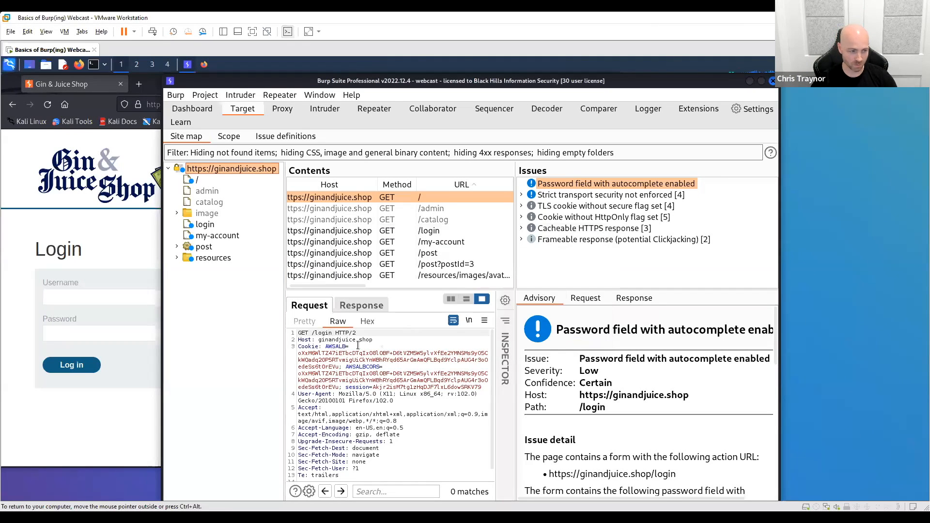
{"action": "left_click", "coordinate": [230, 137]}
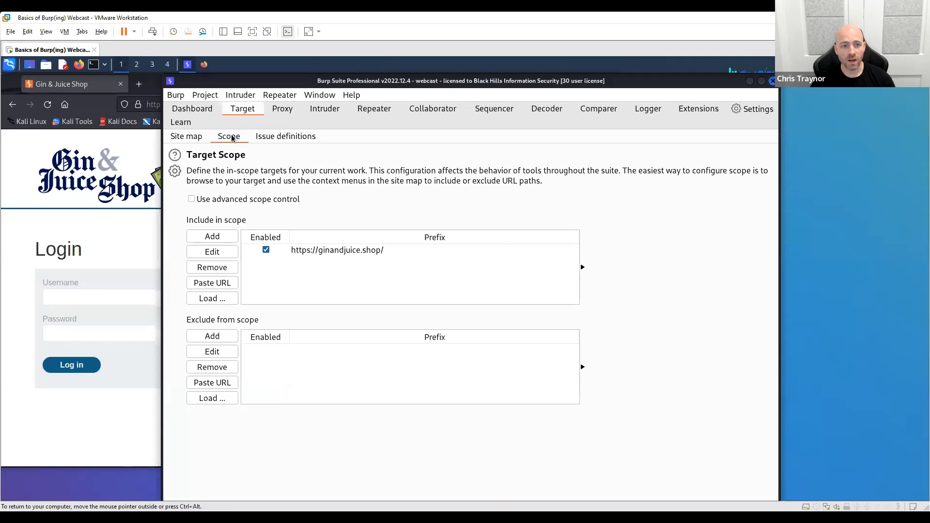
{"action": "left_click", "coordinate": [335, 251]}
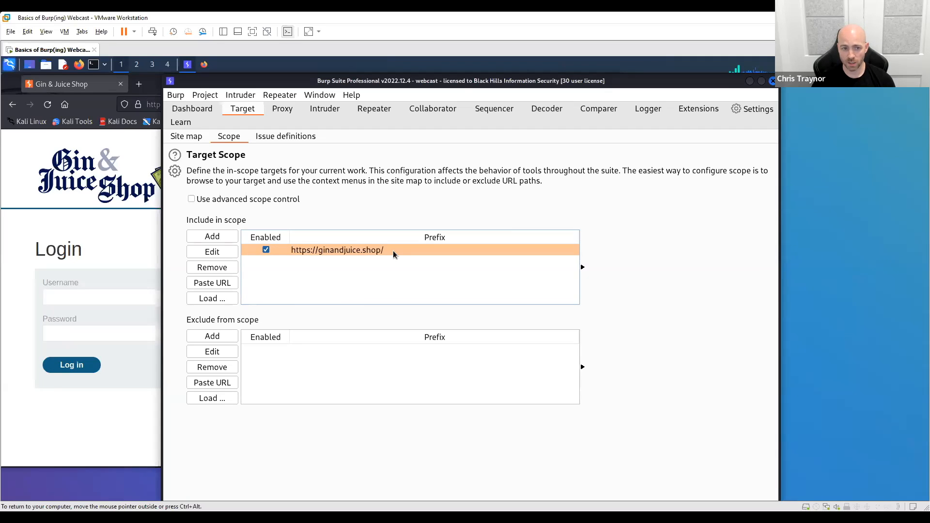
{"action": "left_click", "coordinate": [191, 199]}
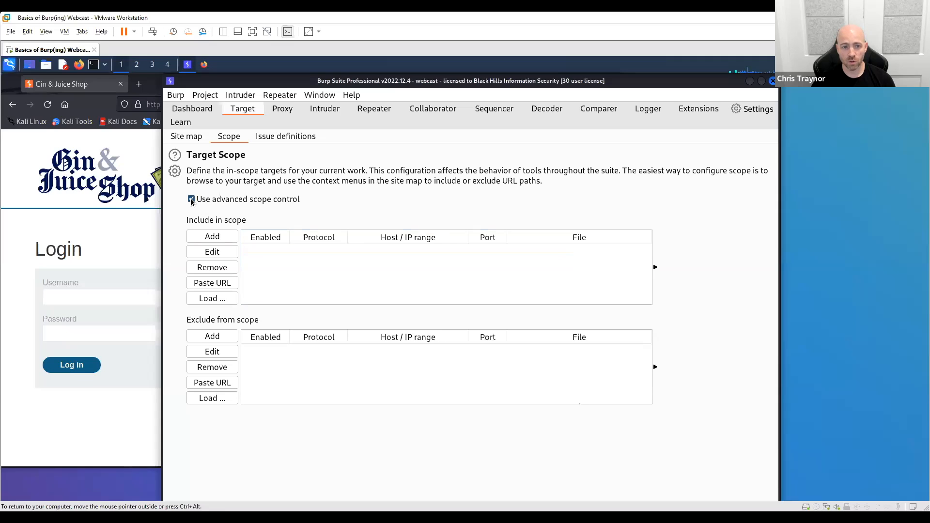
{"action": "left_click", "coordinate": [194, 138]}
{"action": "right_click", "coordinate": [252, 168]}
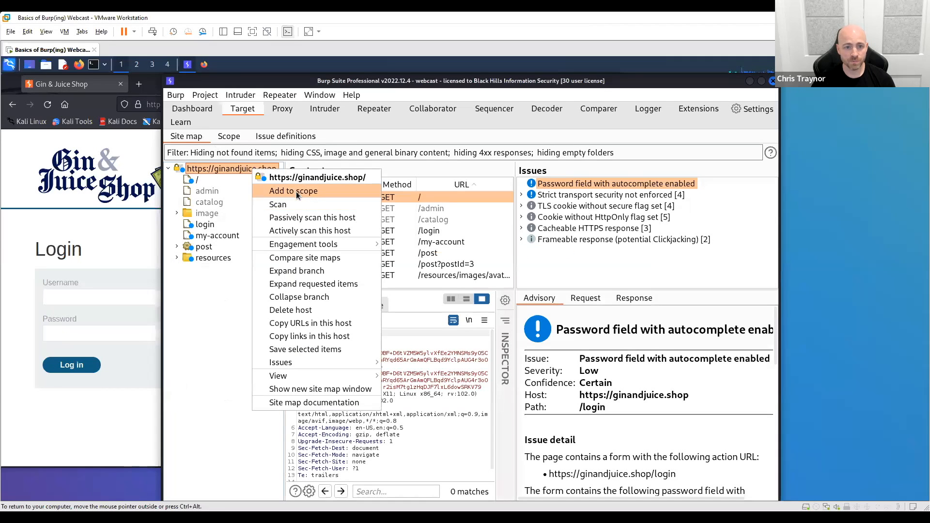
{"action": "left_click", "coordinate": [295, 190]}
{"action": "left_click", "coordinate": [574, 333]}
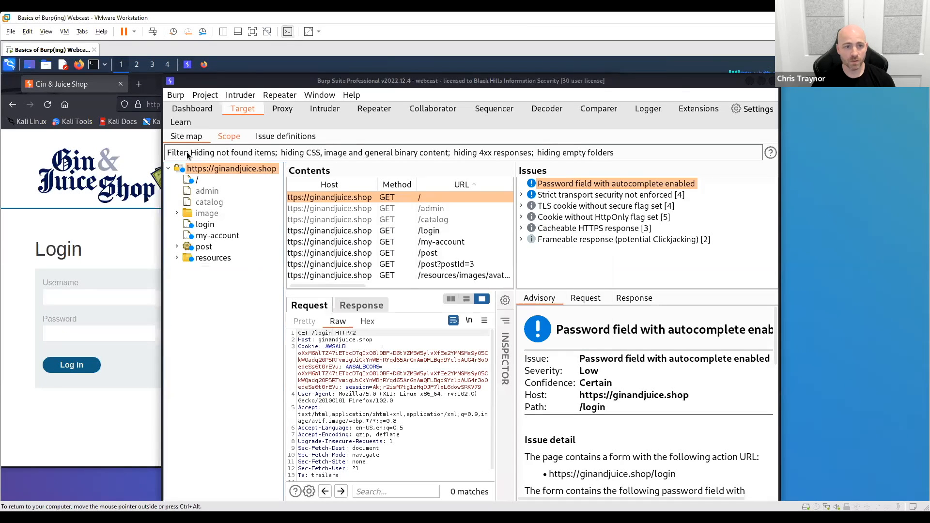
{"action": "left_click", "coordinate": [224, 136]}
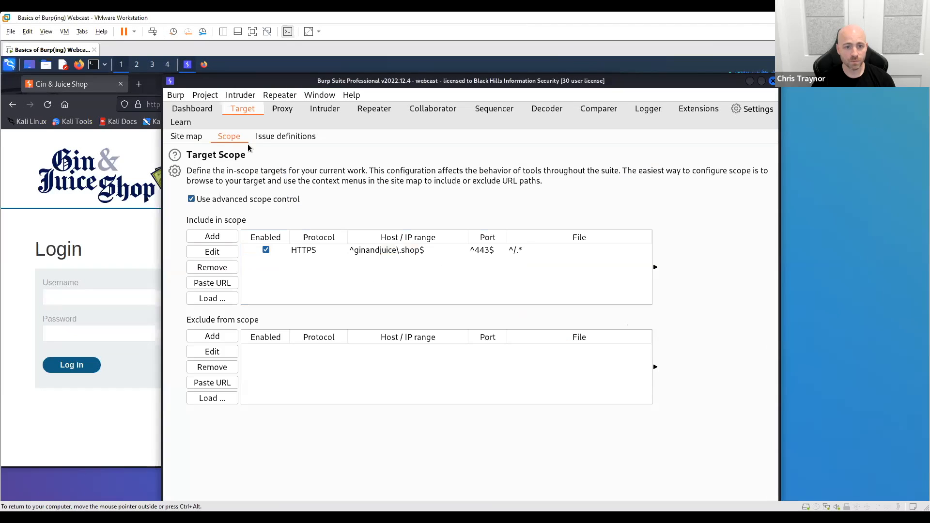
- Try editing the ginandjuice include rule to protocol Any, host *ginandjuice\.shop$ and a blank port, and discard the edit
{"action": "left_click", "coordinate": [419, 255]}
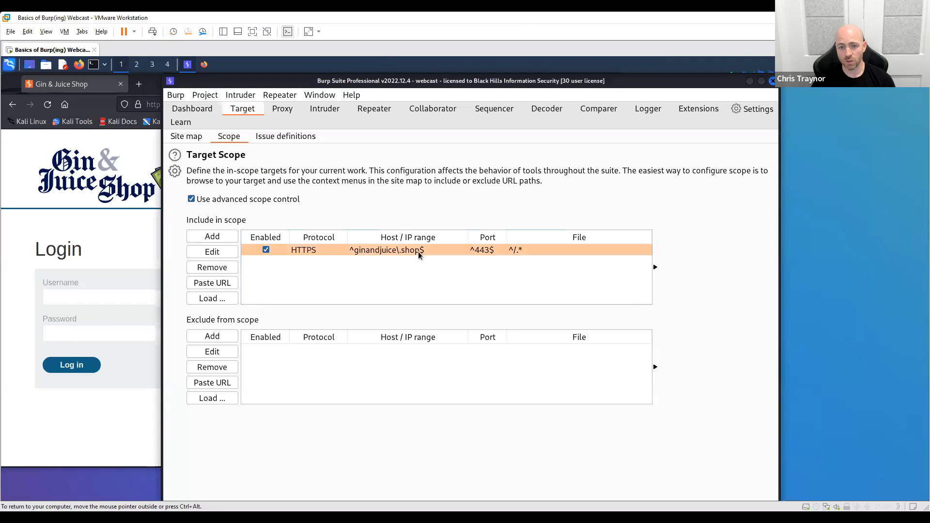
{"action": "left_click", "coordinate": [215, 252]}
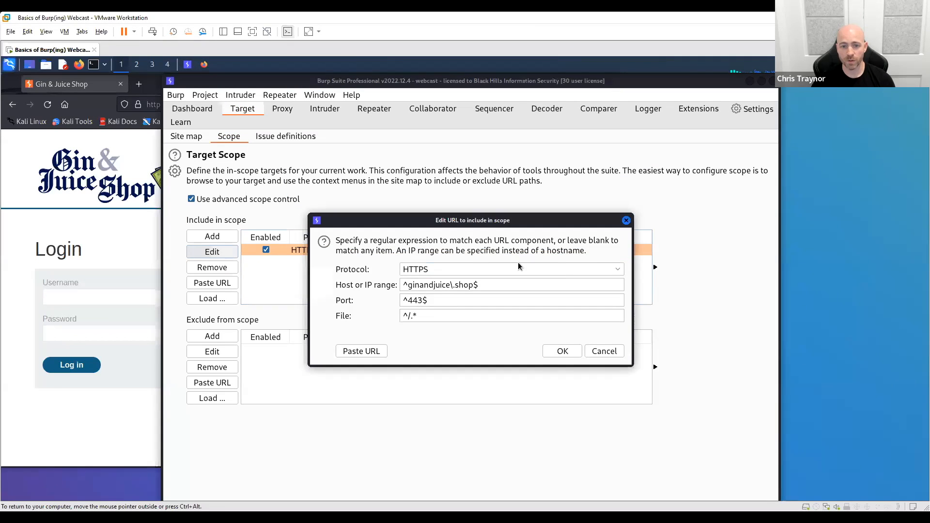
{"action": "left_click", "coordinate": [615, 267]}
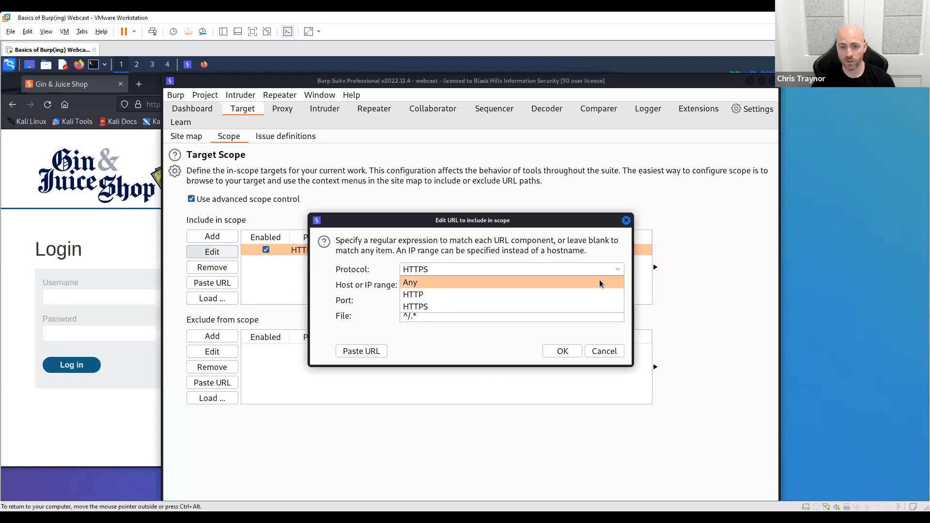
{"action": "left_click", "coordinate": [600, 283]}
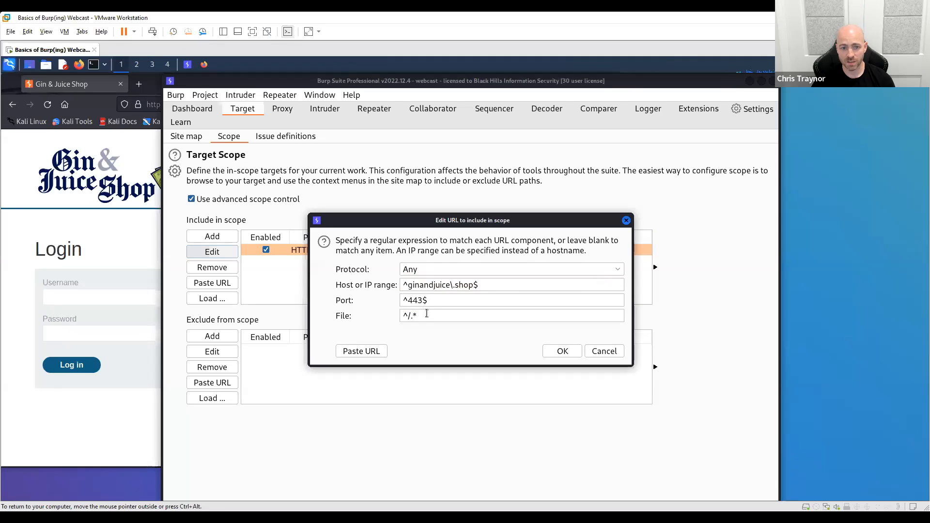
{"action": "left_click_drag", "start_coordinate": [433, 300], "coordinate": [385, 301]}
{"action": "key", "text": "BackSpace"}
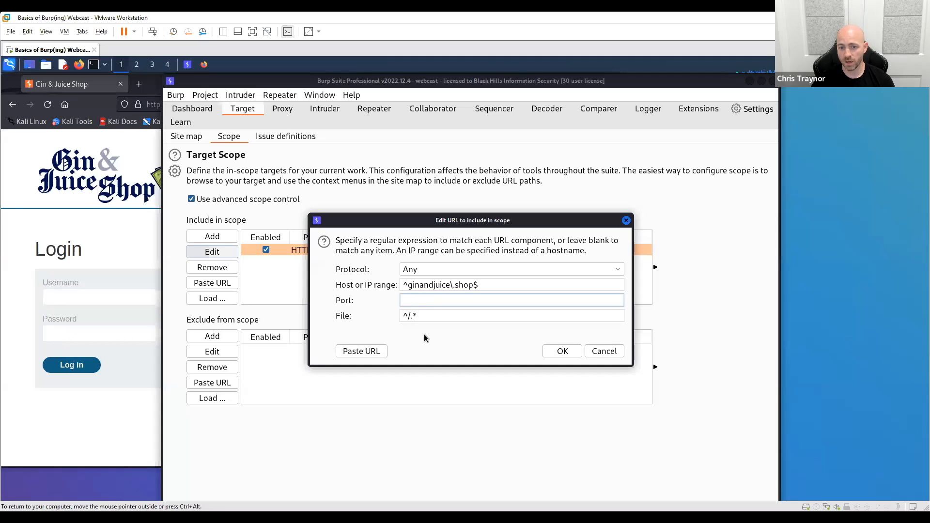
{"action": "left_click", "coordinate": [409, 285]}
{"action": "left_click_drag", "start_coordinate": [410, 285], "coordinate": [402, 285]}
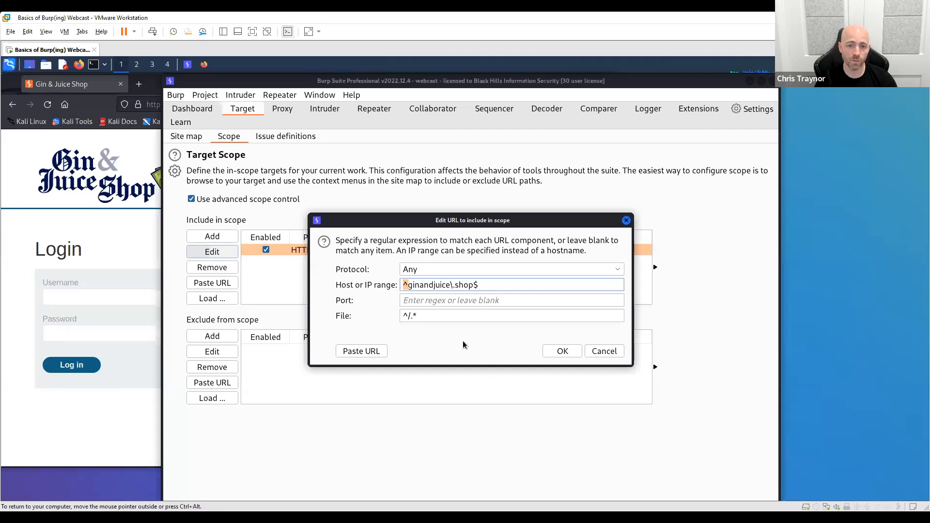
{"action": "type", "text": "*"}
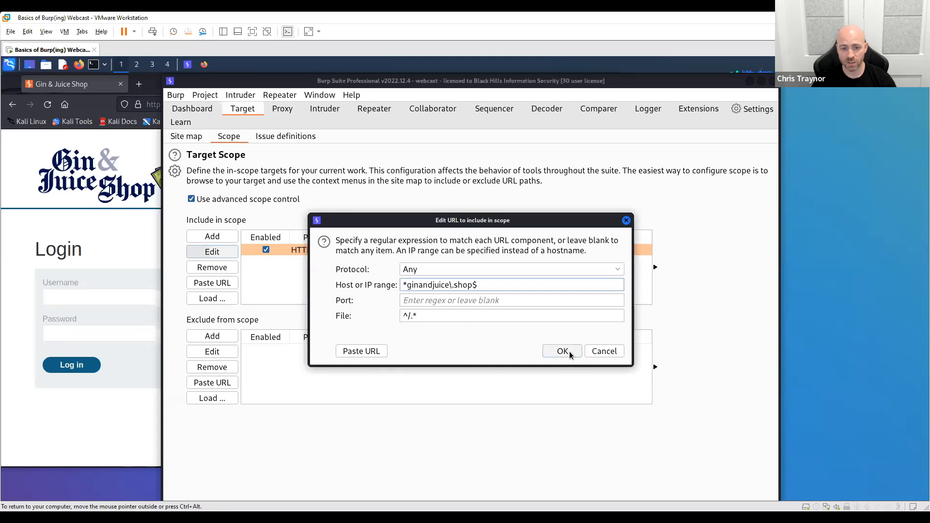
{"action": "left_click", "coordinate": [627, 220]}
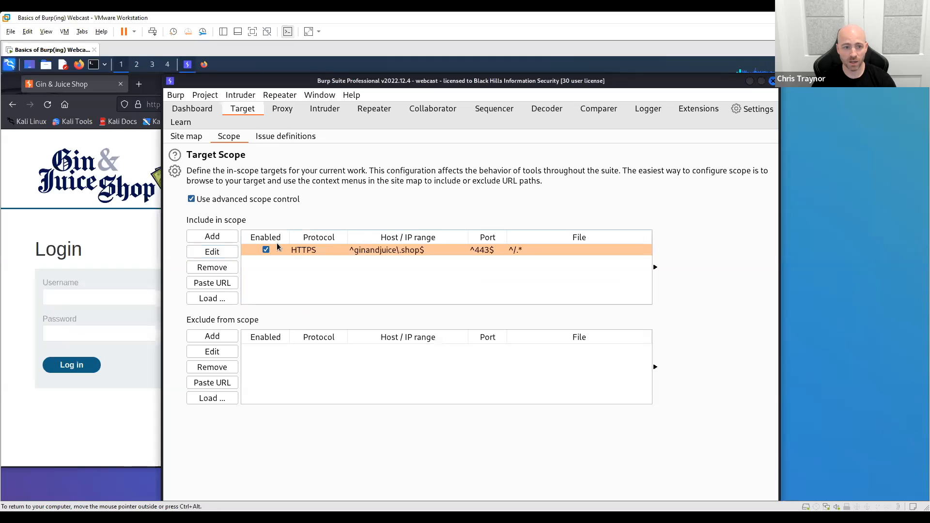
- Remove the ginandjuice rule from the advanced include list and turn off advanced scope control
{"action": "left_click", "coordinate": [213, 269]}
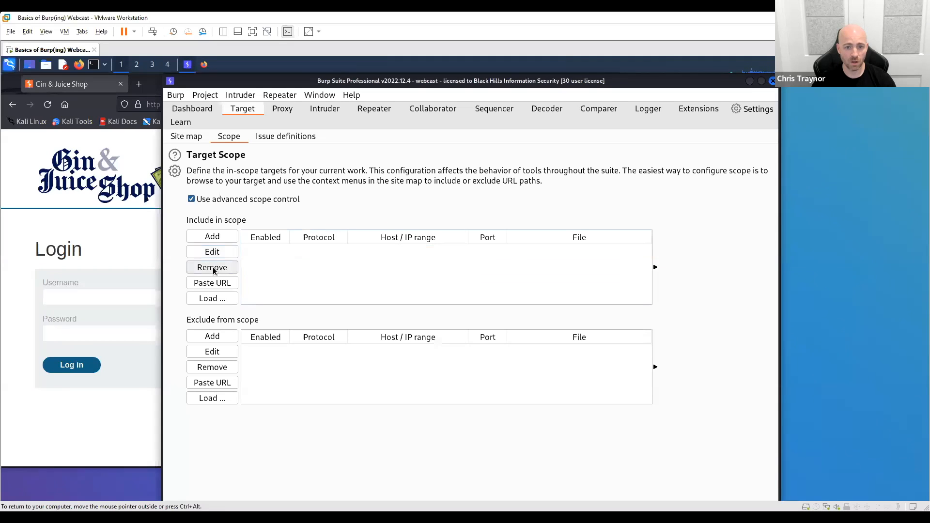
{"action": "left_click", "coordinate": [191, 200]}
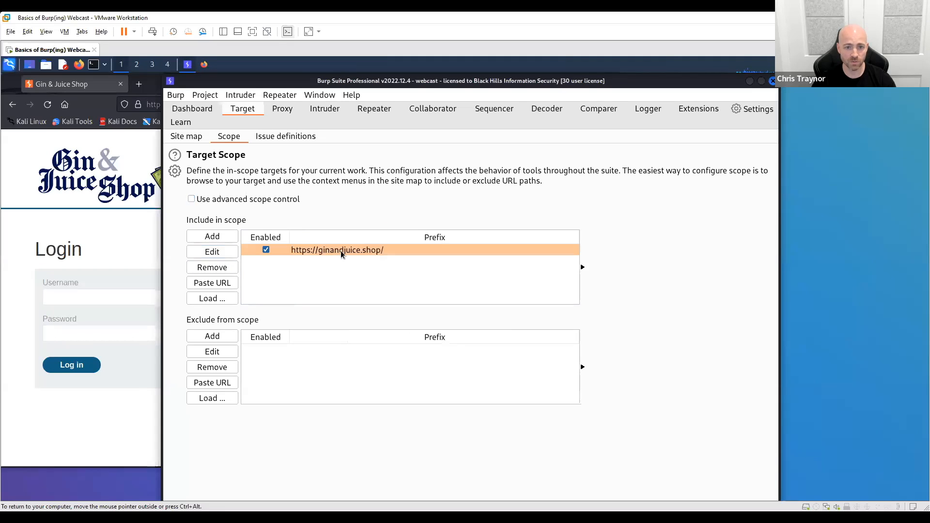
- Load google.com in a new Firefox tab, and widen the host tree in Burp's site map to show the full host names
{"action": "left_click", "coordinate": [187, 136]}
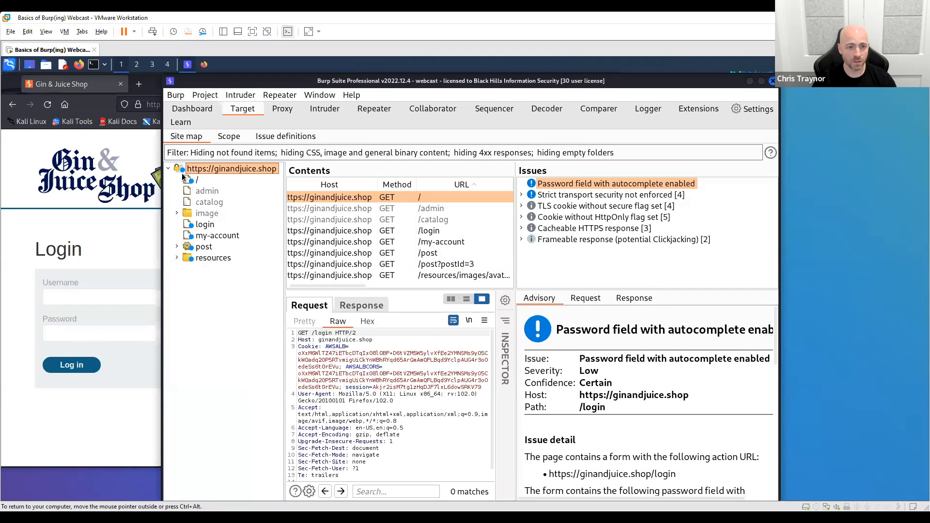
{"action": "left_click", "coordinate": [81, 226]}
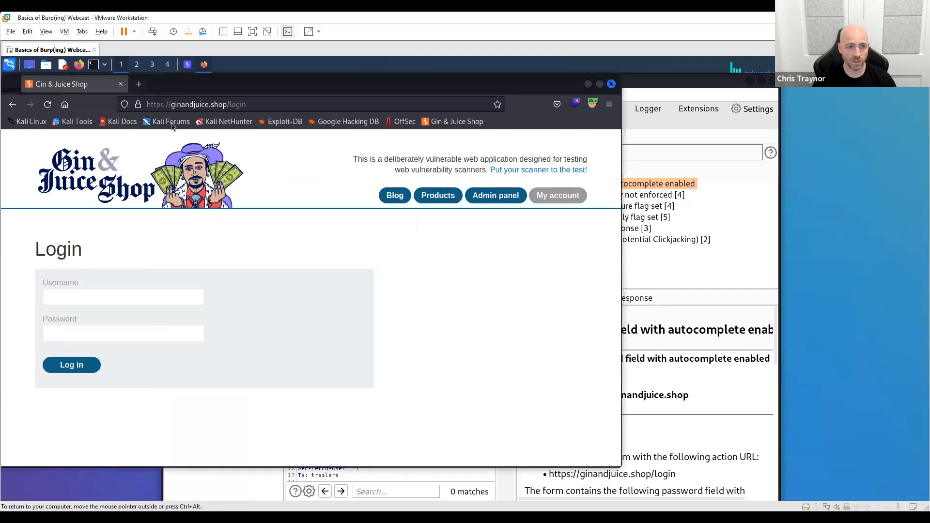
{"action": "left_click", "coordinate": [139, 84]}
{"action": "type", "text": "google.com/"}
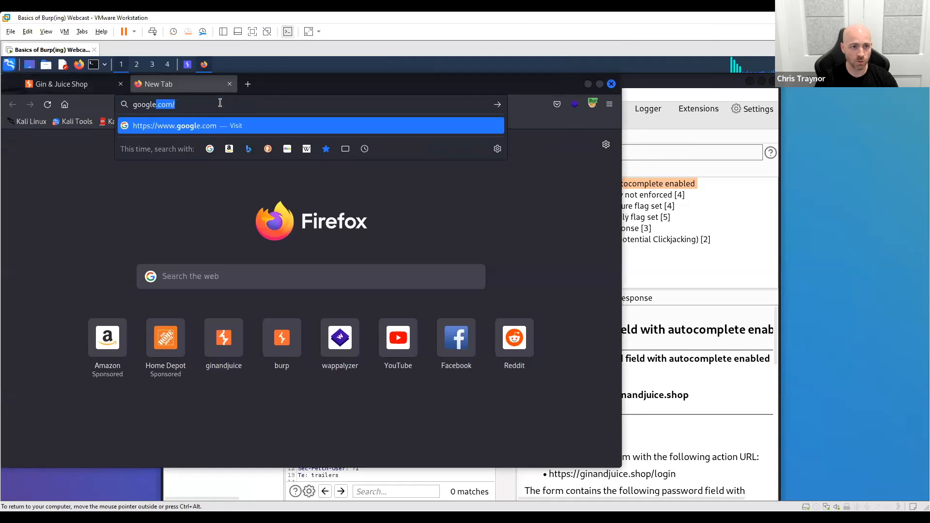
{"action": "key", "text": "Return"}
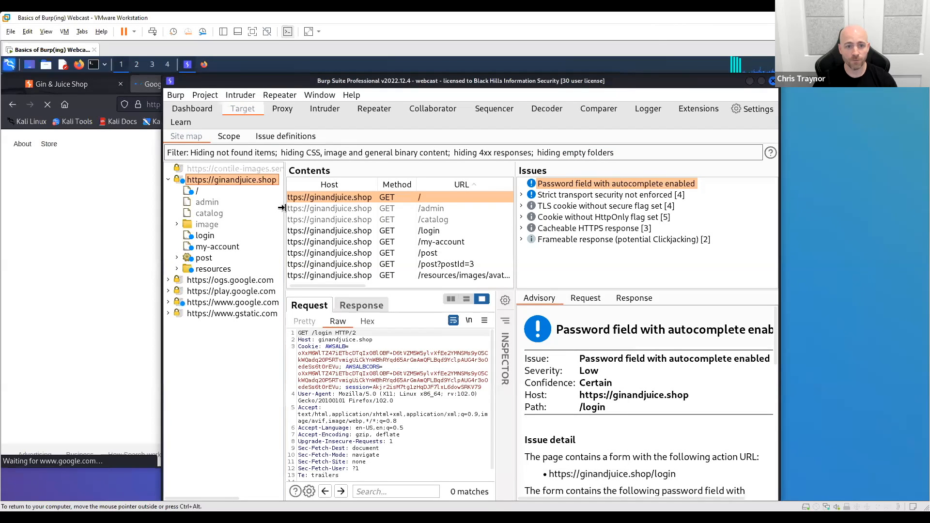
{"action": "left_click_drag", "start_coordinate": [282, 208], "coordinate": [357, 218]}
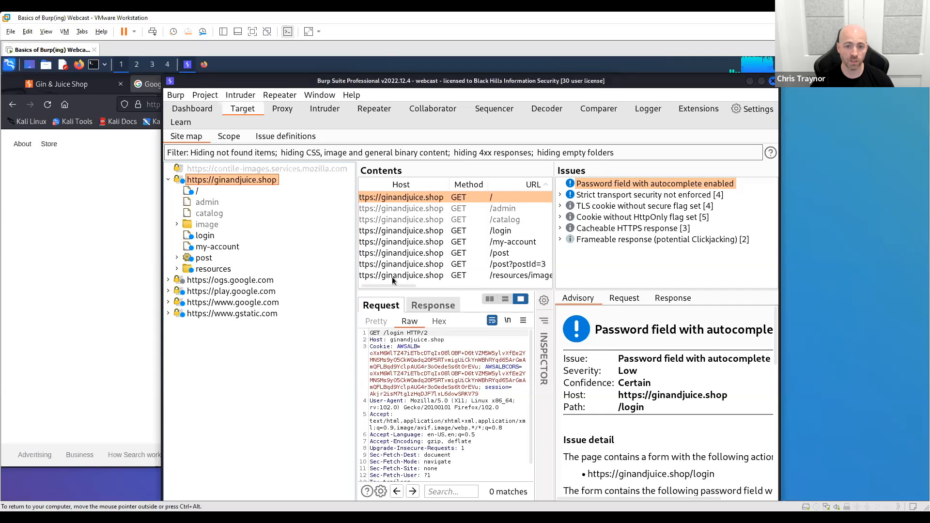
{"action": "left_click_drag", "start_coordinate": [388, 288], "coordinate": [382, 286]}
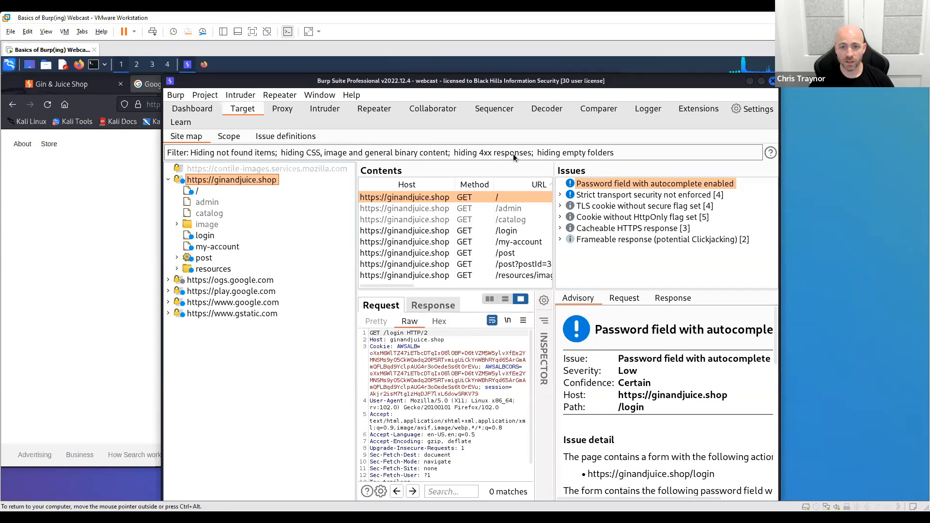
- Filter the site map to show only in-scope items
{"action": "left_click", "coordinate": [313, 152]}
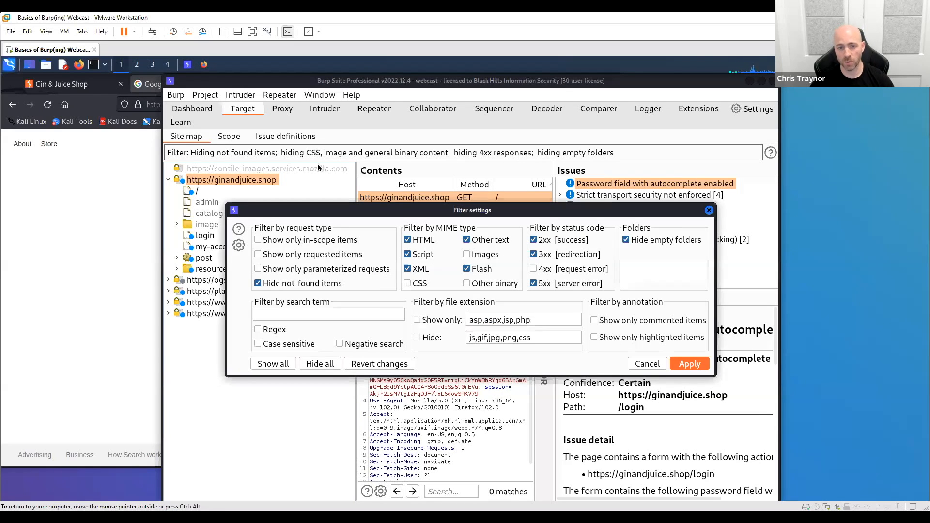
{"action": "left_click", "coordinate": [260, 240]}
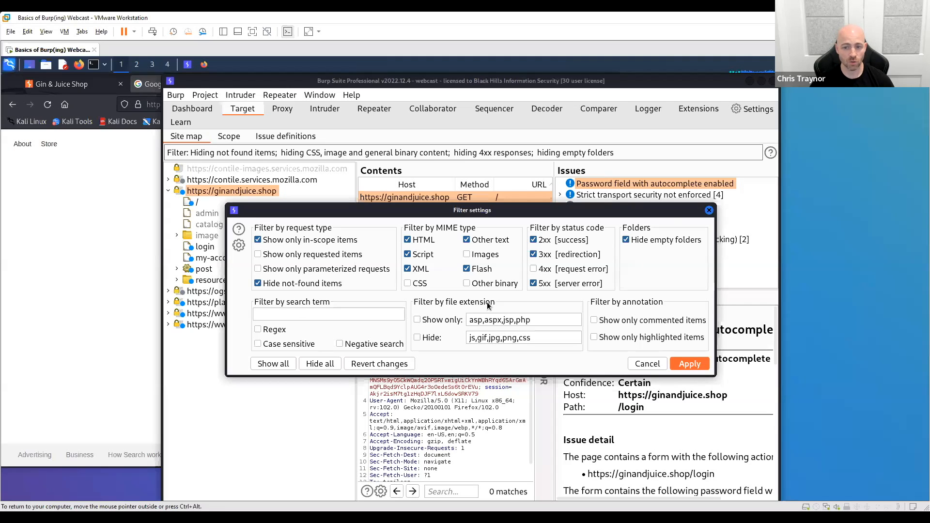
{"action": "left_click", "coordinate": [694, 367]}
{"action": "left_click", "coordinate": [688, 365]}
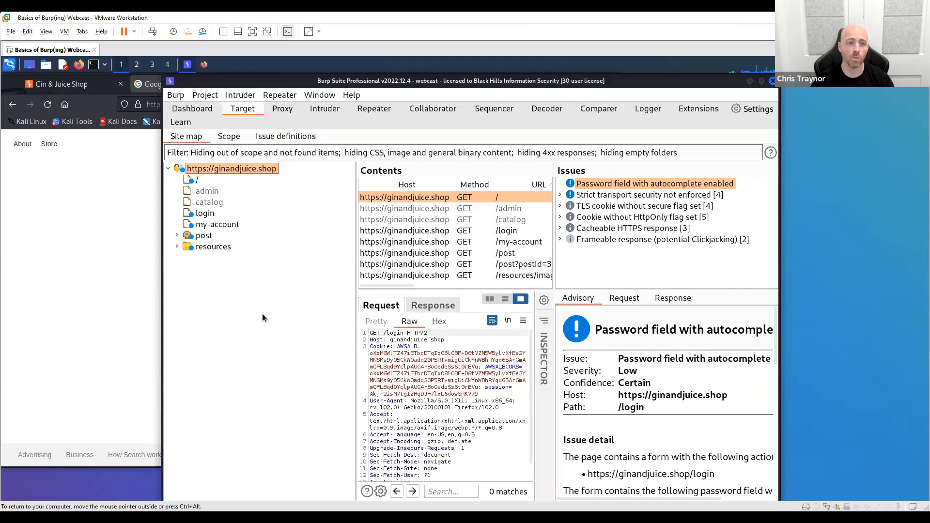
- Filter the proxy's HTTP history to show only in-scope items
{"action": "left_click", "coordinate": [282, 110]}
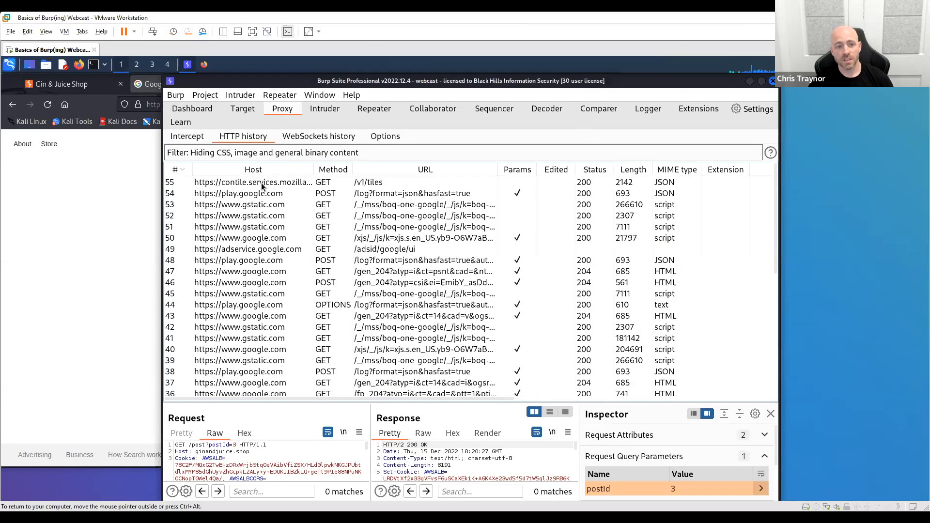
{"action": "left_click", "coordinate": [262, 262]}
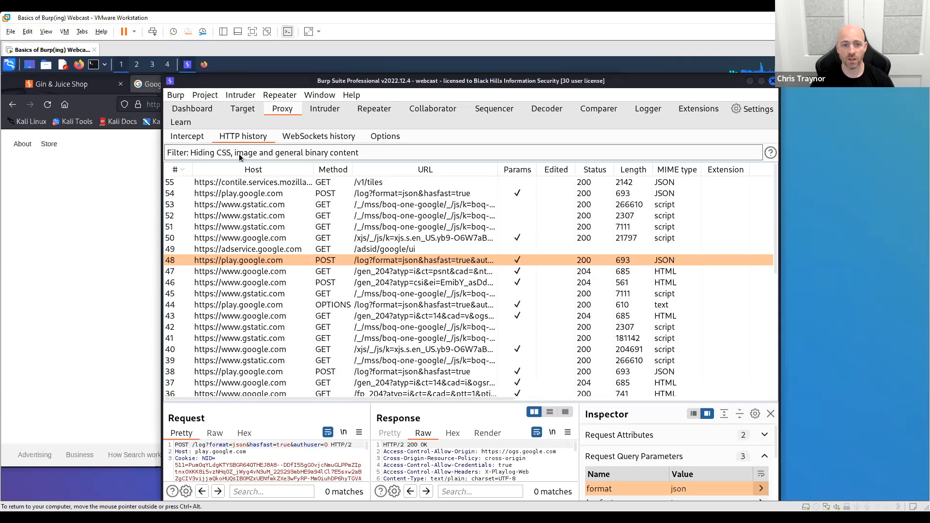
{"action": "left_click", "coordinate": [377, 153]}
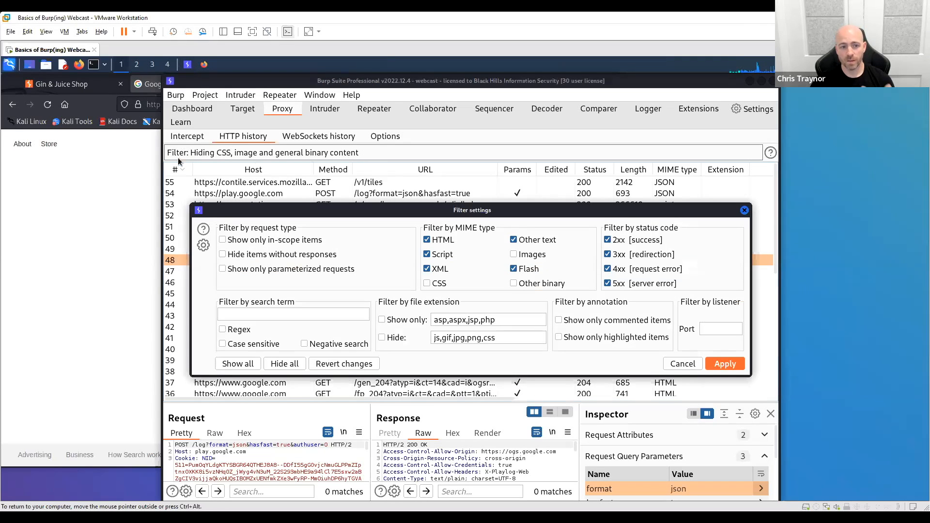
{"action": "left_click", "coordinate": [722, 365]}
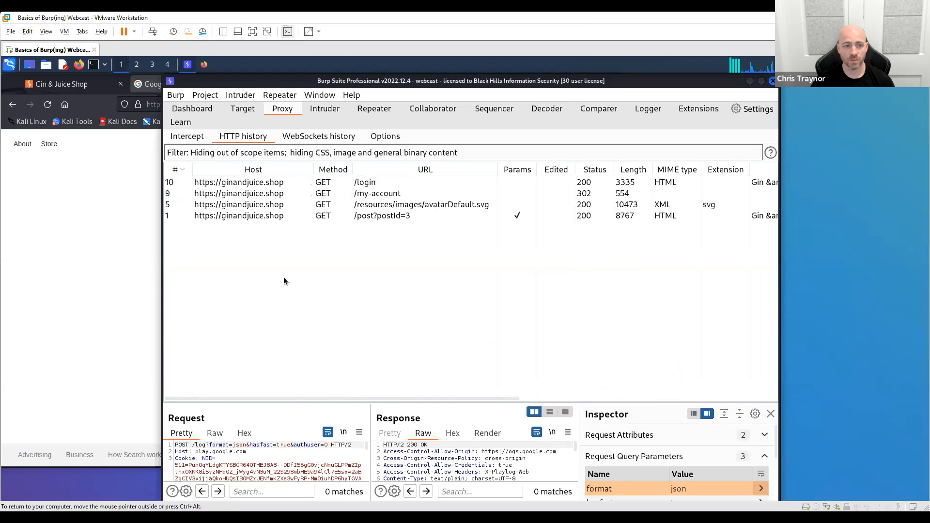
- Inspect the /login and /post?postId=3 requests in the HTTP history and review its filter settings without changing them
{"action": "left_click", "coordinate": [237, 182]}
{"action": "left_click", "coordinate": [251, 219]}
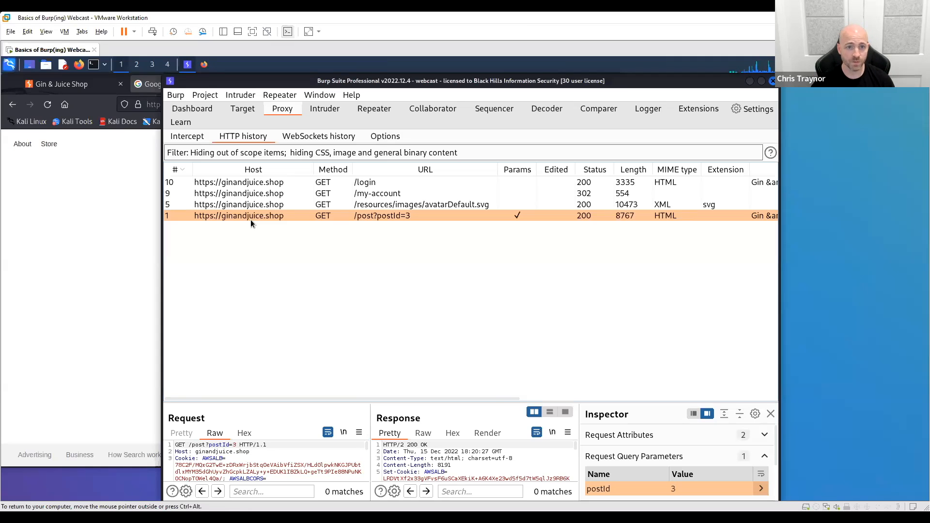
{"action": "left_click", "coordinate": [274, 152]}
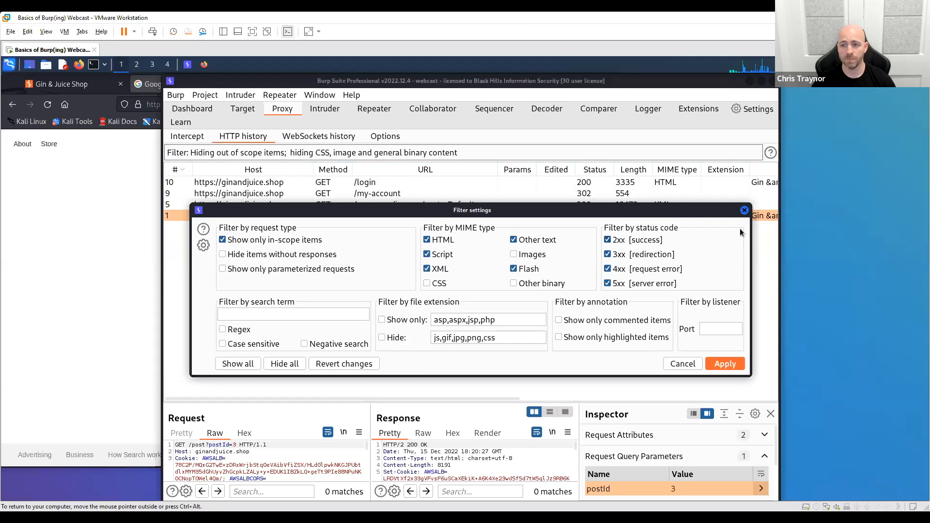
{"action": "left_click", "coordinate": [745, 210]}
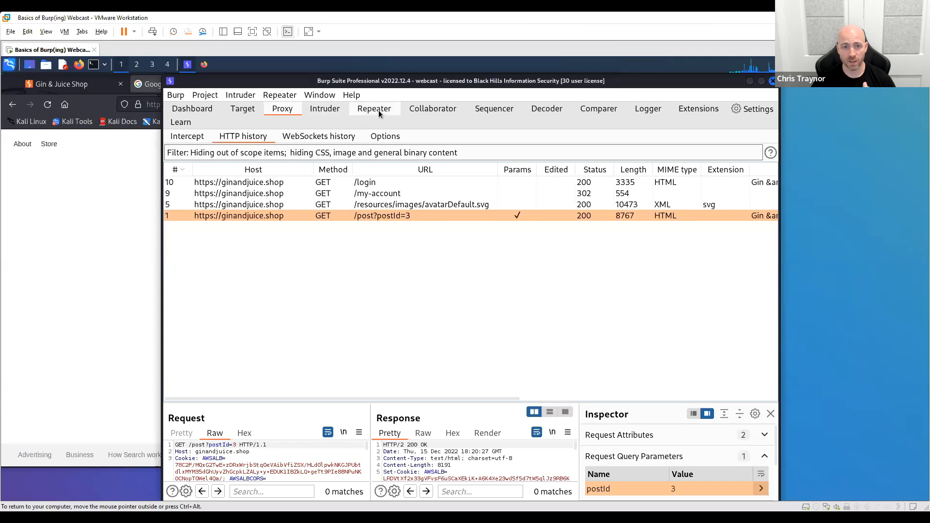
- Review the Proxy and Burp's browser settings and the project settings for scope, Collaborator, tasks, automatic backup and logging
{"action": "left_click", "coordinate": [757, 109]}
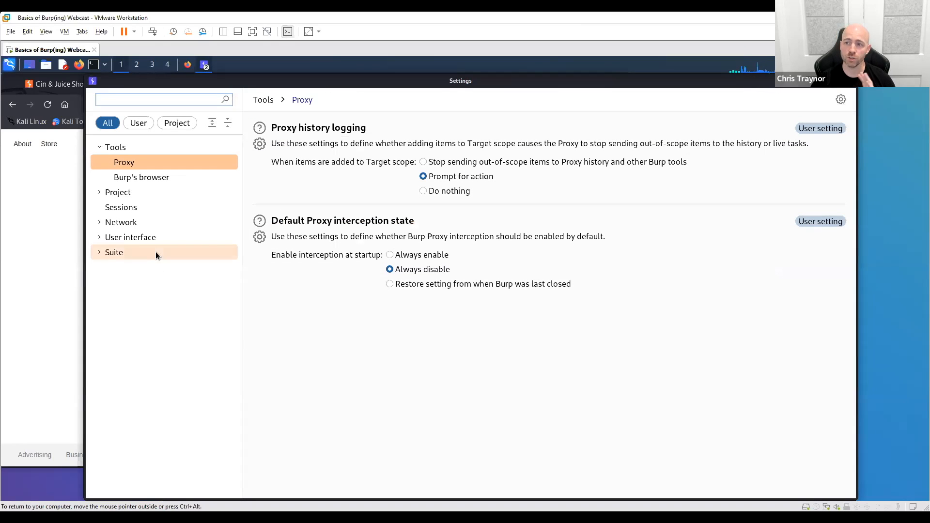
{"action": "left_click", "coordinate": [850, 81]}
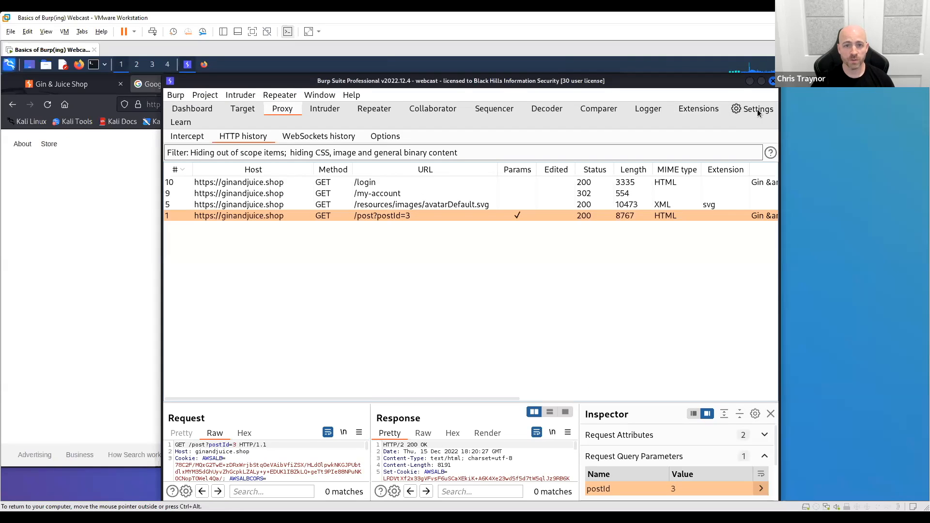
{"action": "left_click", "coordinate": [757, 110]}
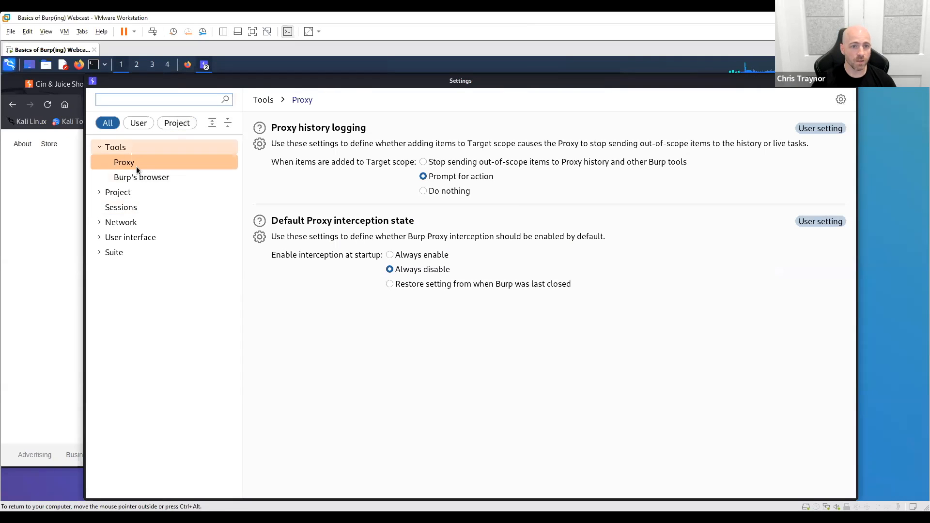
{"action": "left_click", "coordinate": [161, 178]}
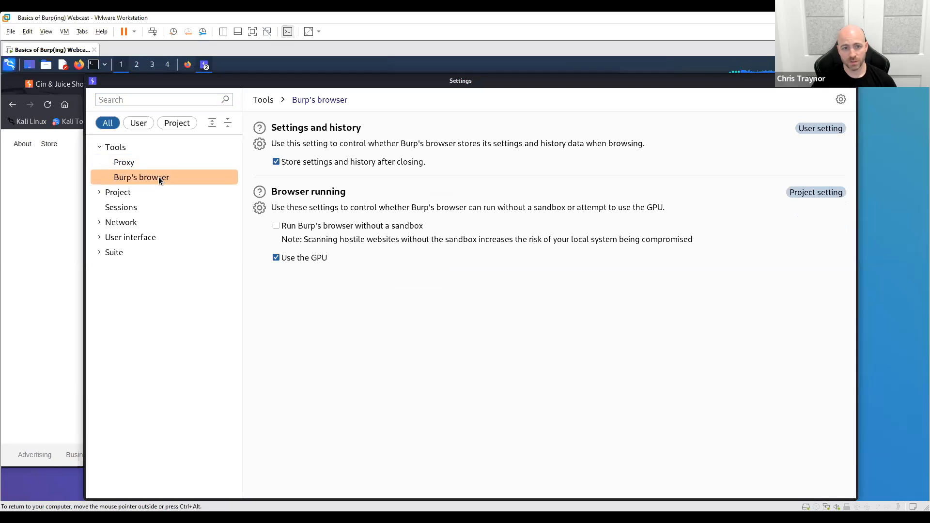
{"action": "left_click", "coordinate": [97, 194]}
{"action": "left_click", "coordinate": [140, 210]}
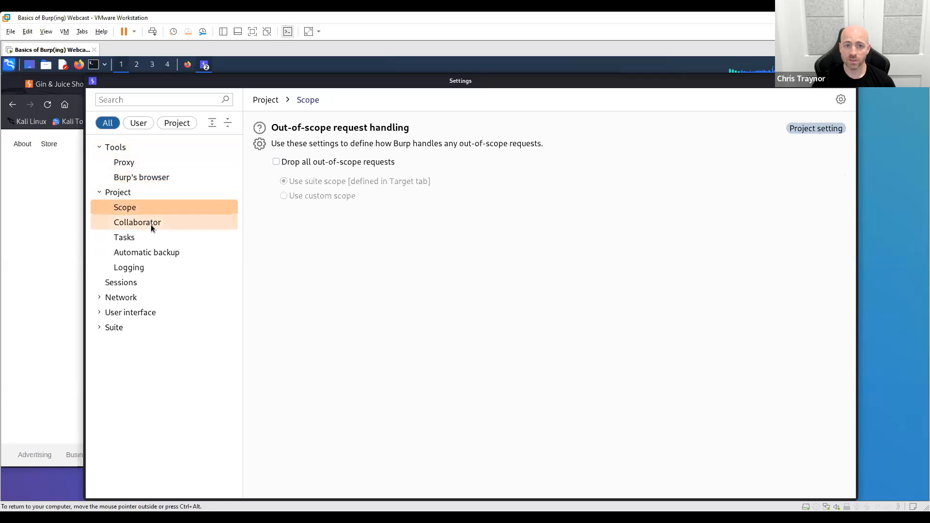
{"action": "left_click", "coordinate": [150, 226]}
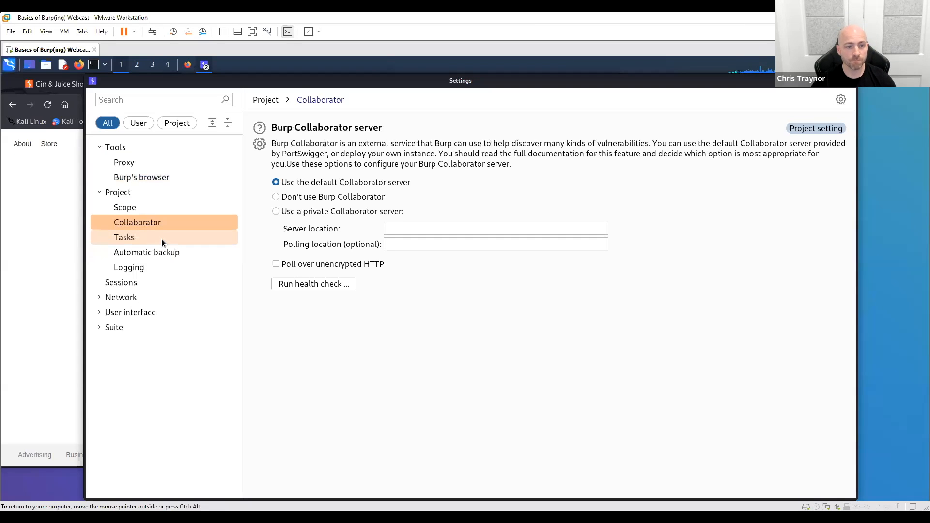
{"action": "left_click", "coordinate": [161, 239]}
{"action": "left_click", "coordinate": [164, 252]}
{"action": "left_click", "coordinate": [162, 269]}
{"action": "left_click", "coordinate": [164, 249]}
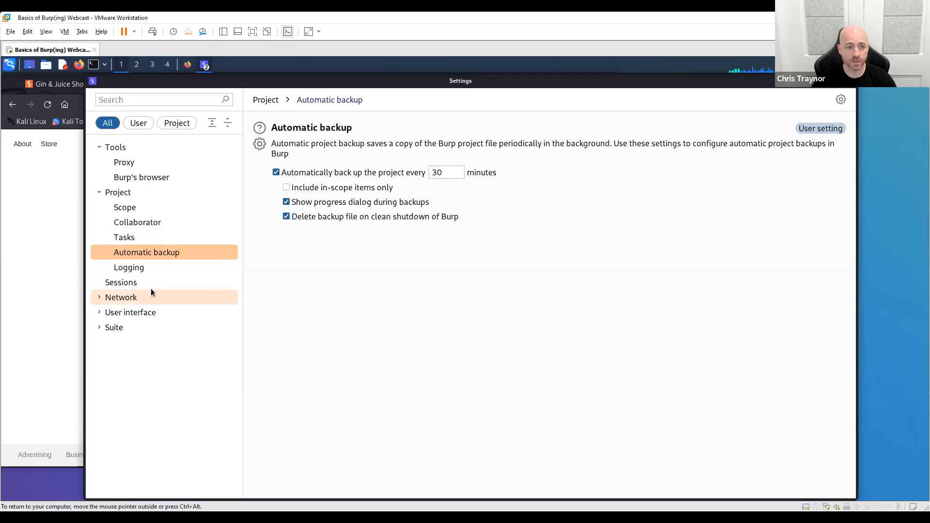
- Examine the network connection settings, from platform authentication and timeouts to upstream proxy servers and the SOCKS proxy
{"action": "left_click", "coordinate": [99, 296]}
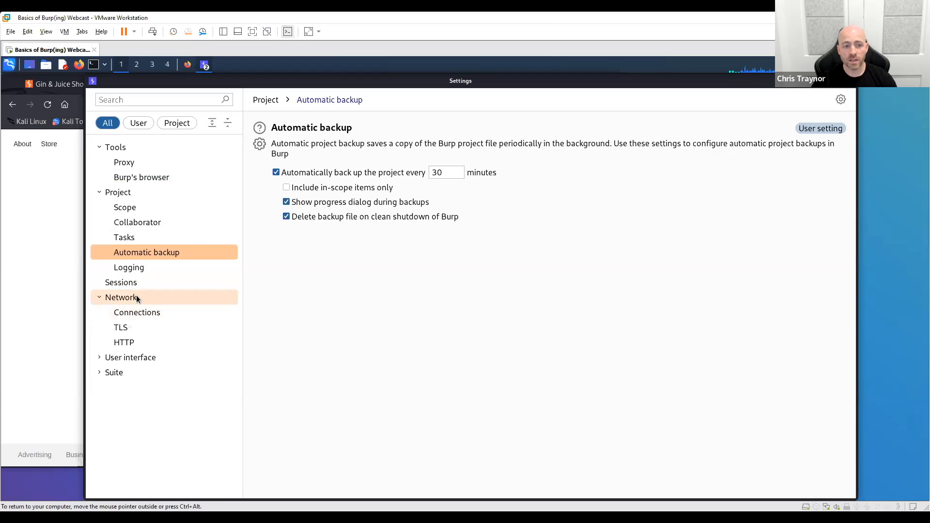
{"action": "left_click", "coordinate": [151, 313]}
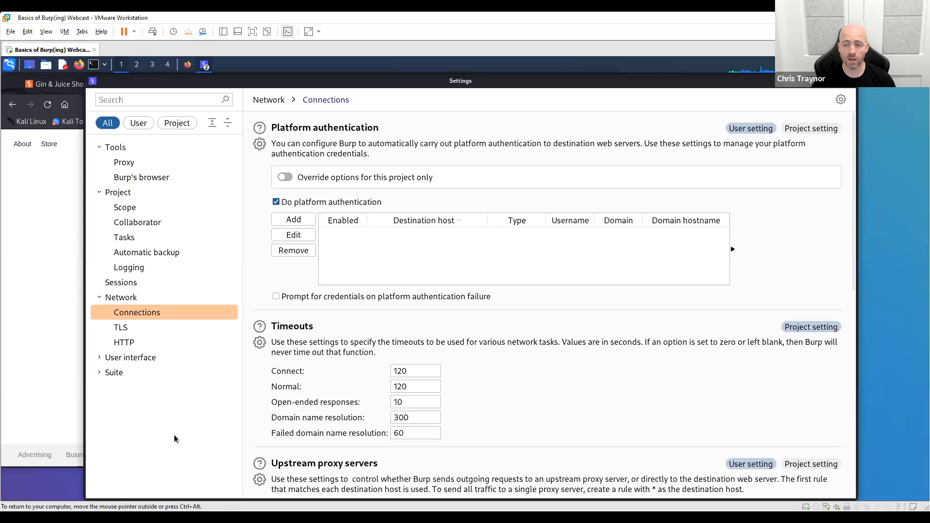
{"action": "scroll", "coordinate": [685, 340], "scroll_direction": "down", "scroll_amount": 10}
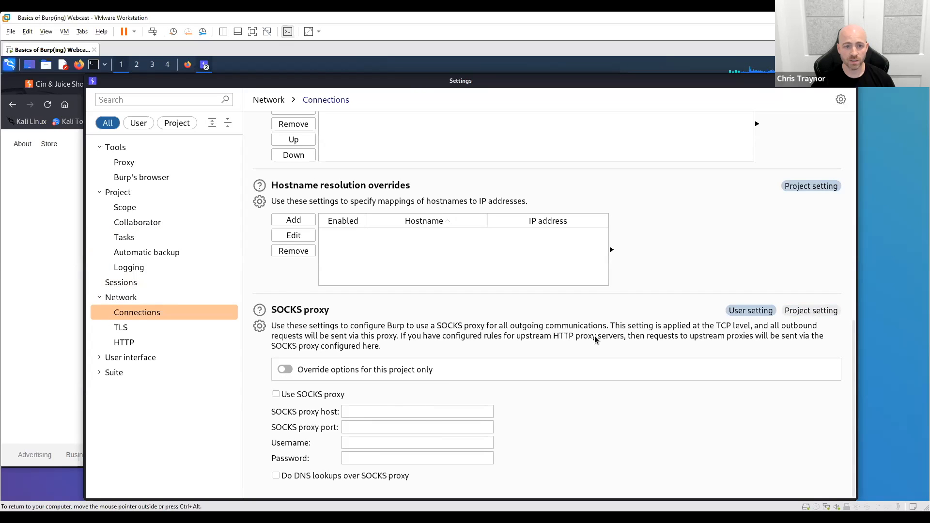
{"action": "scroll", "coordinate": [594, 336], "scroll_direction": "up", "scroll_amount": 5}
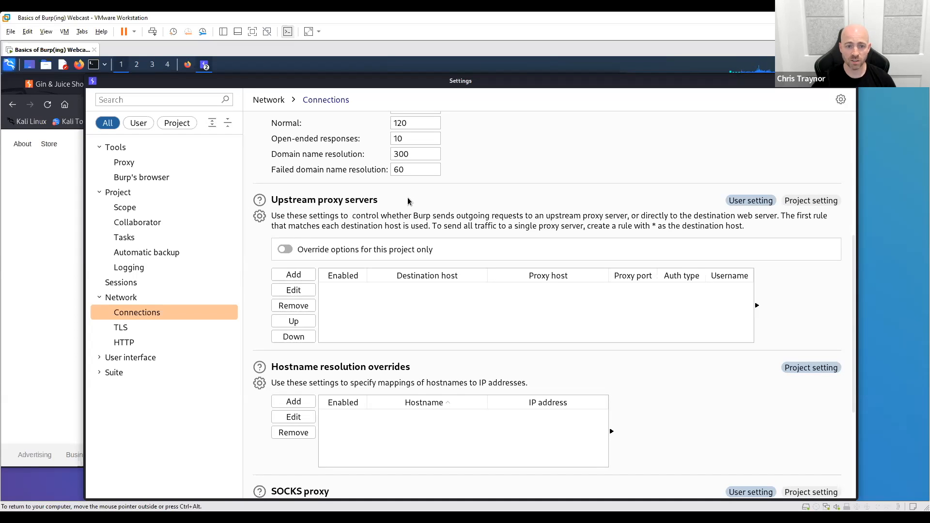
- Examine the fields for a new upstream proxy rule, and leave the settings without adding one
{"action": "left_click", "coordinate": [313, 275]}
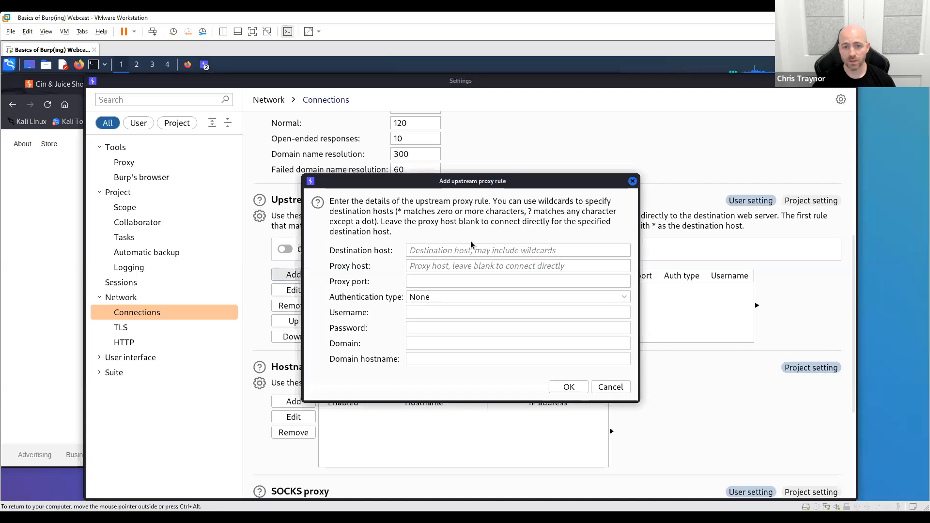
{"action": "left_click", "coordinate": [490, 248]}
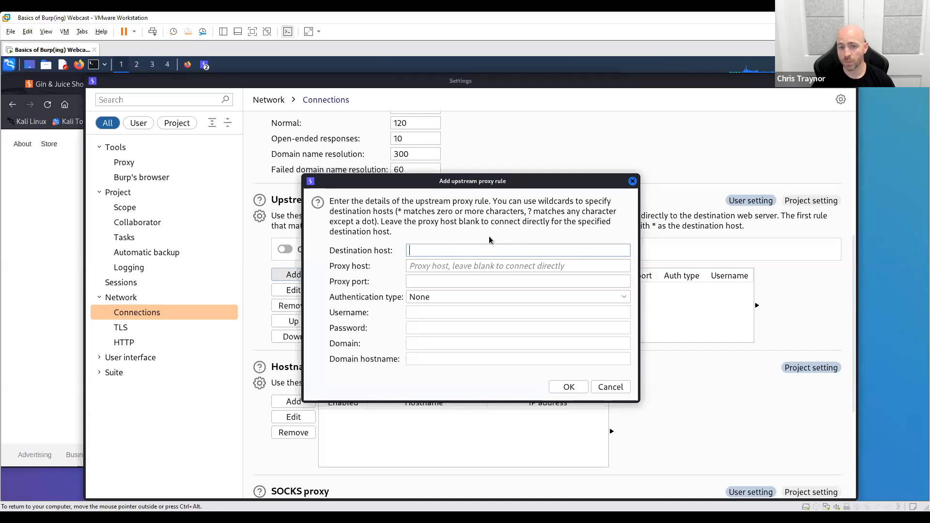
{"action": "type", "text": "*"}
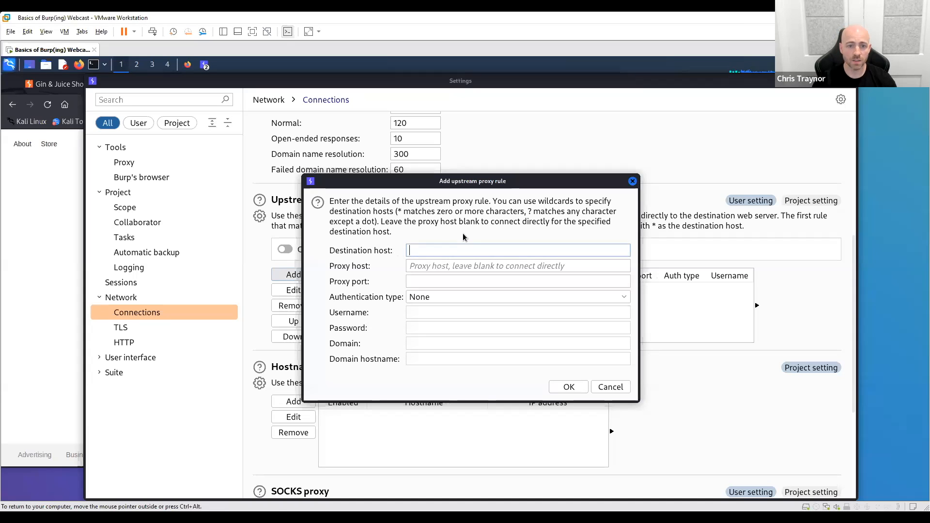
{"action": "left_click", "coordinate": [465, 297]}
{"action": "left_click", "coordinate": [425, 381]}
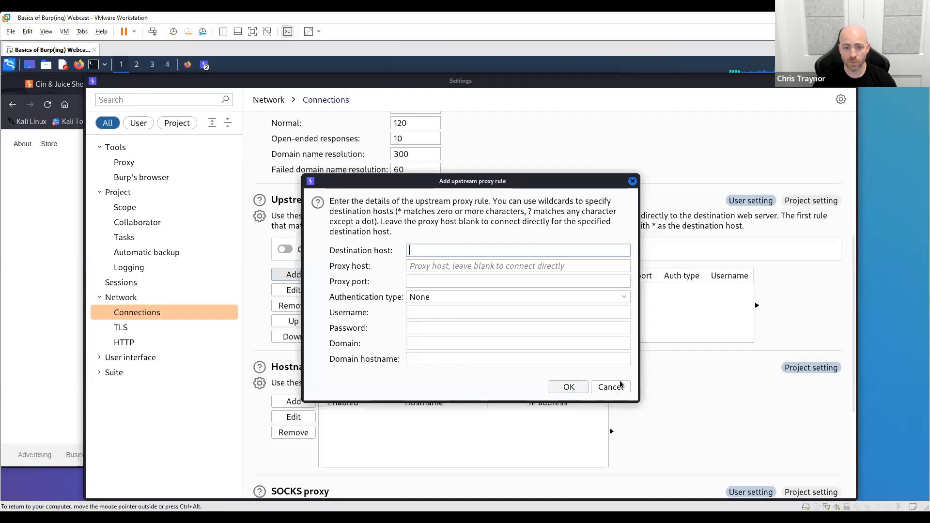
{"action": "left_click", "coordinate": [633, 182]}
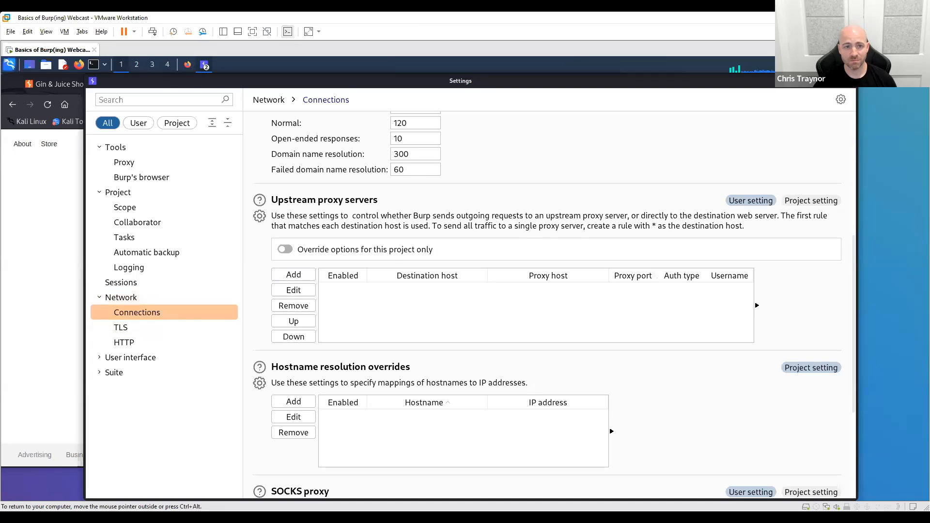
{"action": "left_click", "coordinate": [852, 81]}
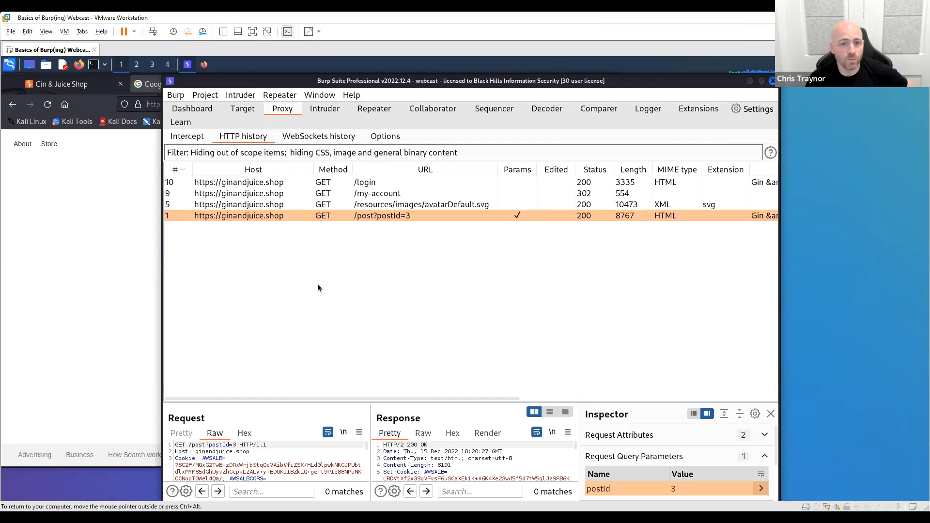
- Enlarge the request and response panes below the HTTP history list
{"action": "left_click_drag", "start_coordinate": [426, 398], "coordinate": [425, 270]}
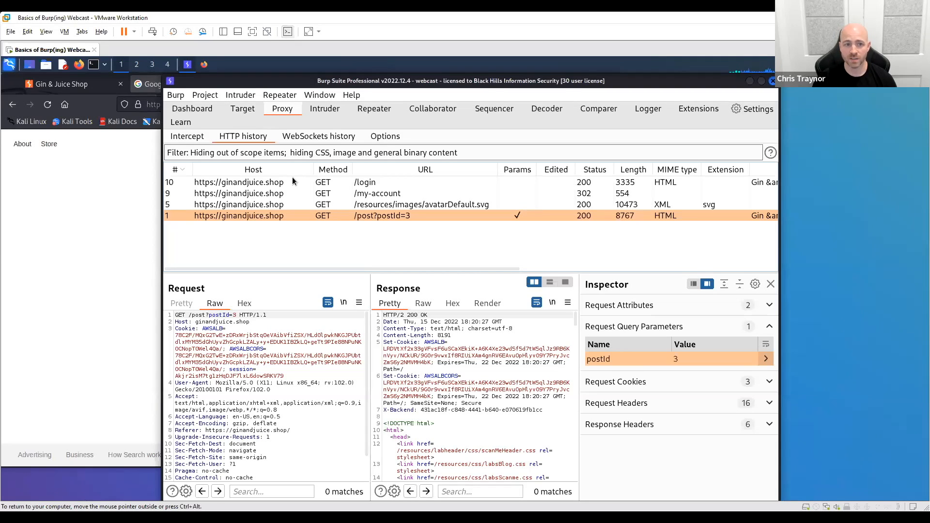
{"action": "left_click", "coordinate": [97, 265]}
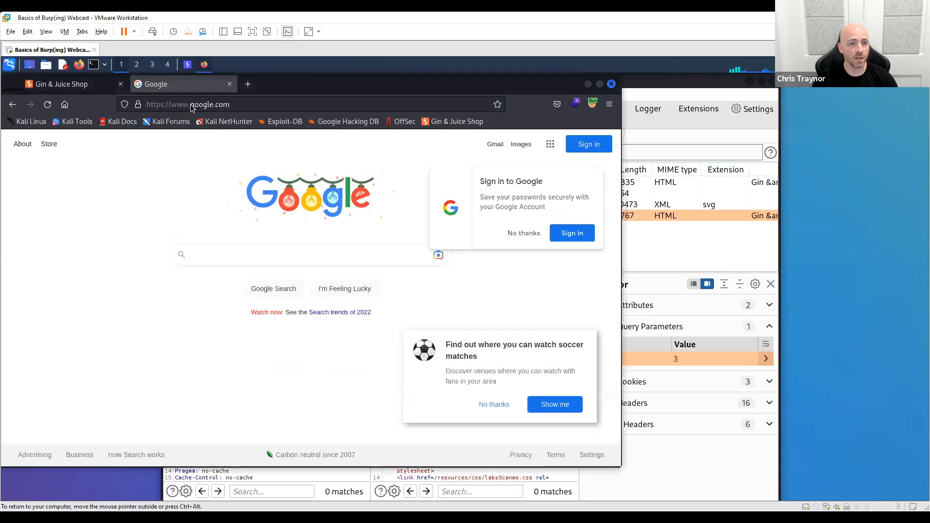
{"action": "left_click", "coordinate": [231, 85]}
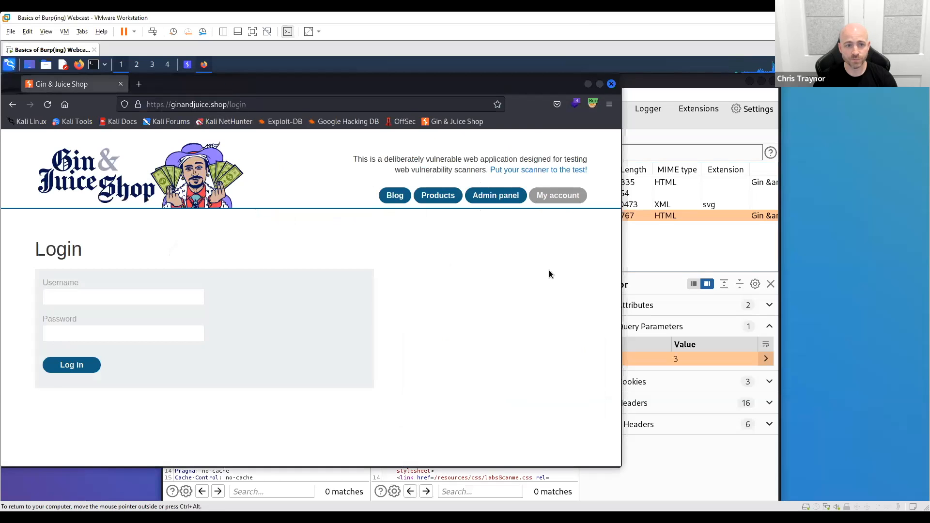
{"action": "double_click", "coordinate": [243, 105]}
{"action": "key", "text": "BackSpace"}
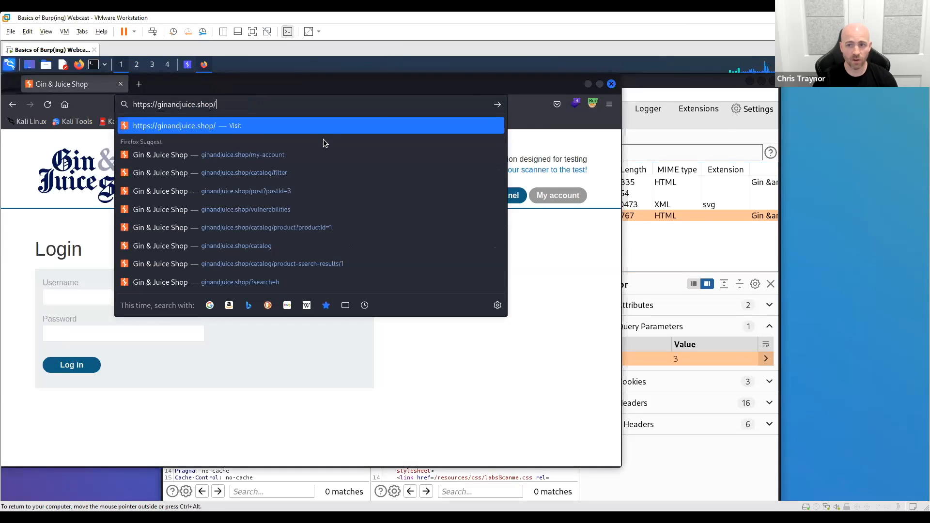
- Switch back to Burp Suite, view the /login request in the HTTP history, and turn on proxy interception
{"action": "left_click", "coordinate": [719, 89]}
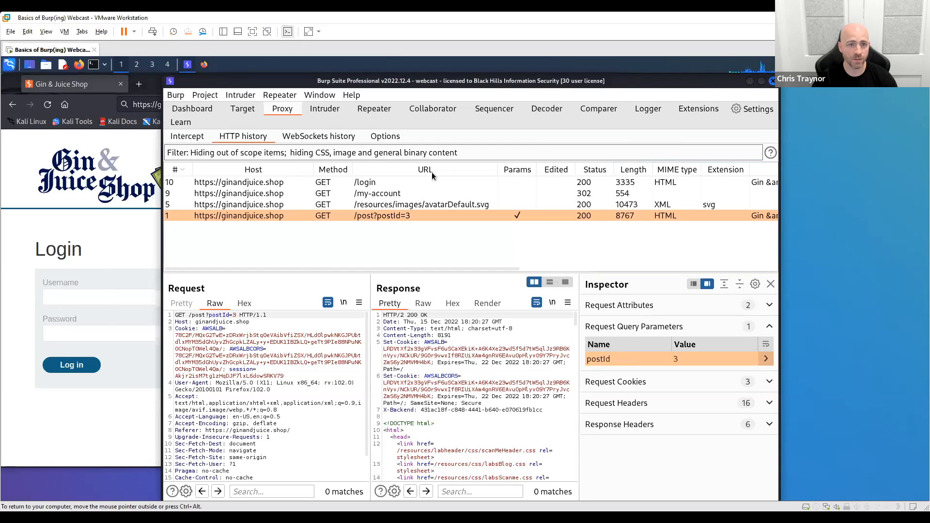
{"action": "left_click", "coordinate": [225, 182]}
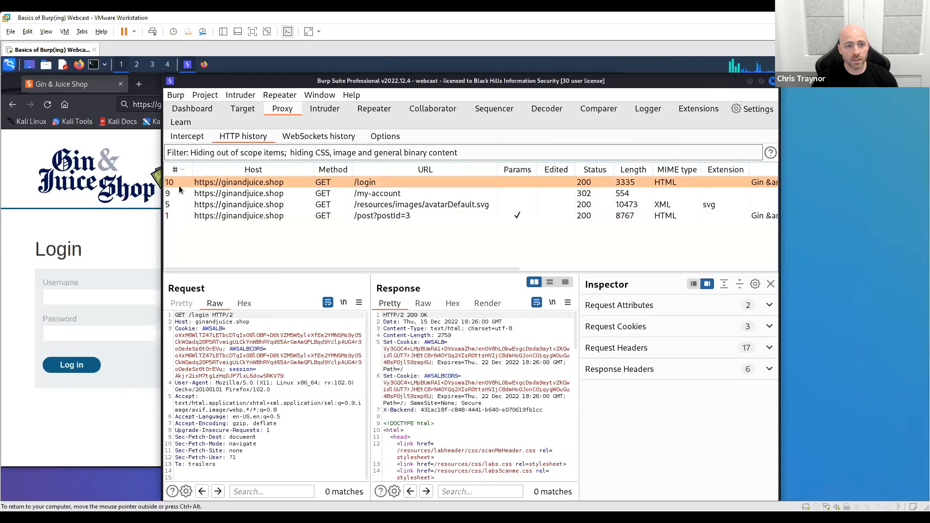
{"action": "left_click", "coordinate": [196, 138]}
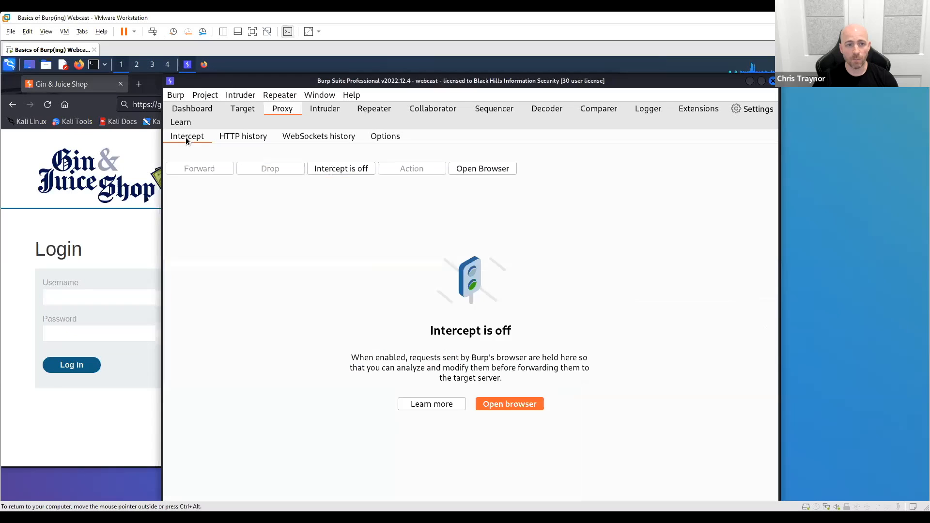
{"action": "left_click", "coordinate": [344, 170]}
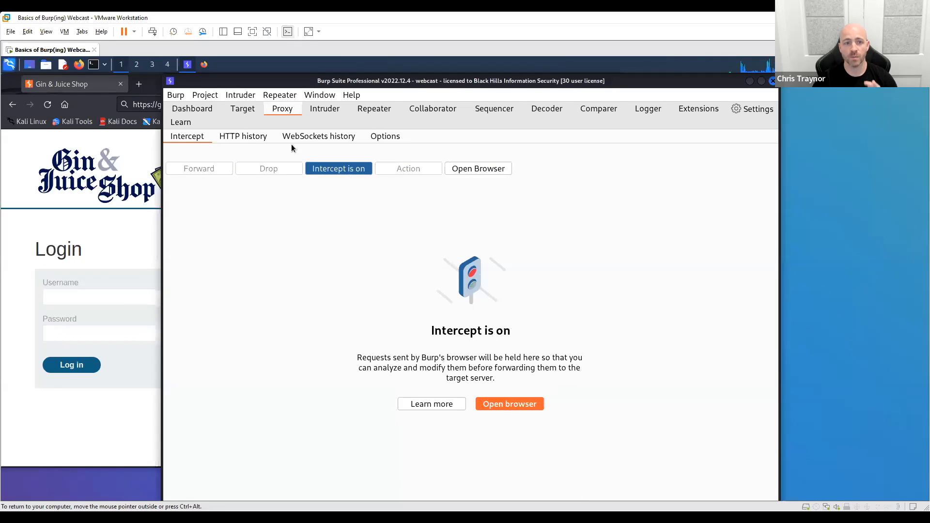
- Enable the client request interception rule that requires the URL to be in target scope
{"action": "left_click", "coordinate": [382, 138]}
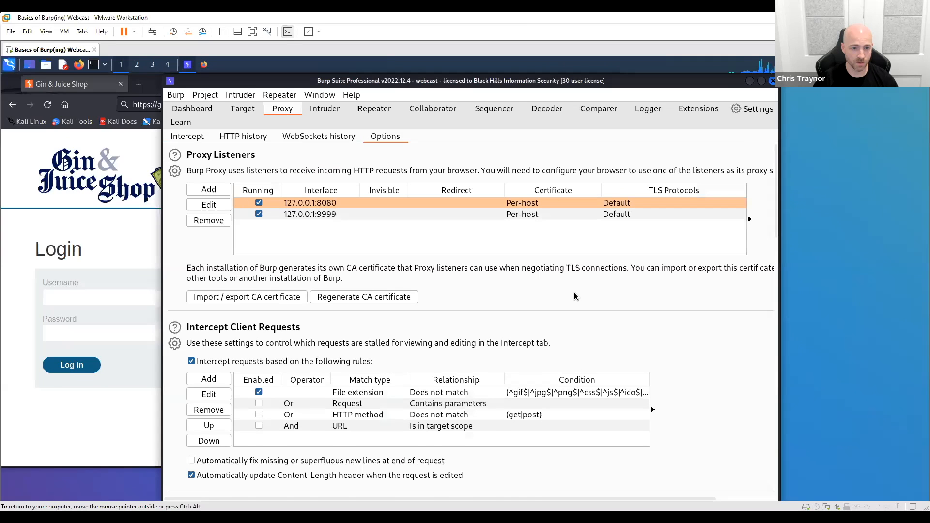
{"action": "scroll", "coordinate": [575, 294], "scroll_direction": "down", "scroll_amount": 3}
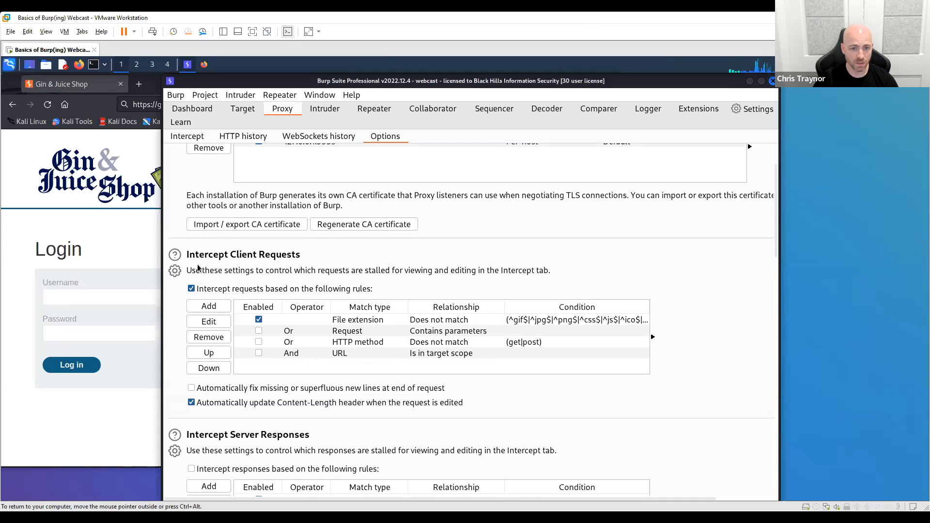
{"action": "scroll", "coordinate": [194, 280], "scroll_direction": "down", "scroll_amount": 1}
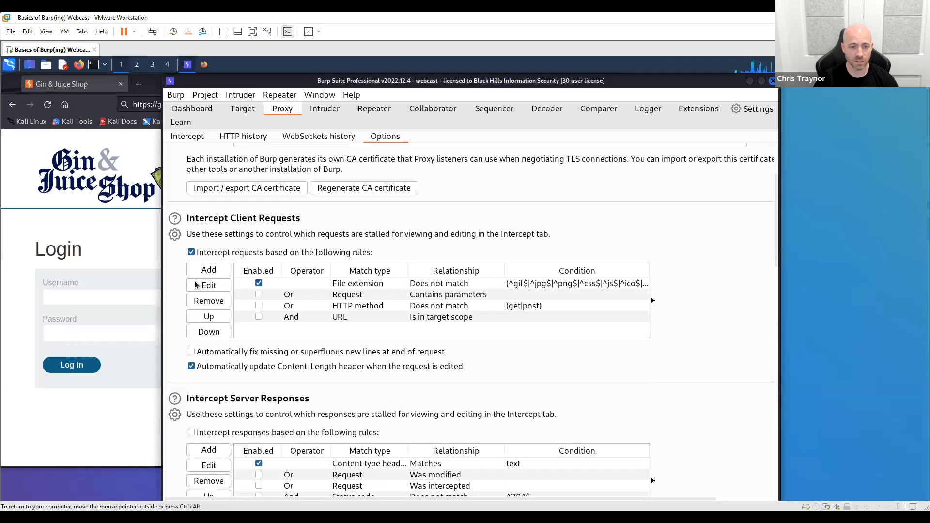
{"action": "left_click", "coordinate": [257, 316]}
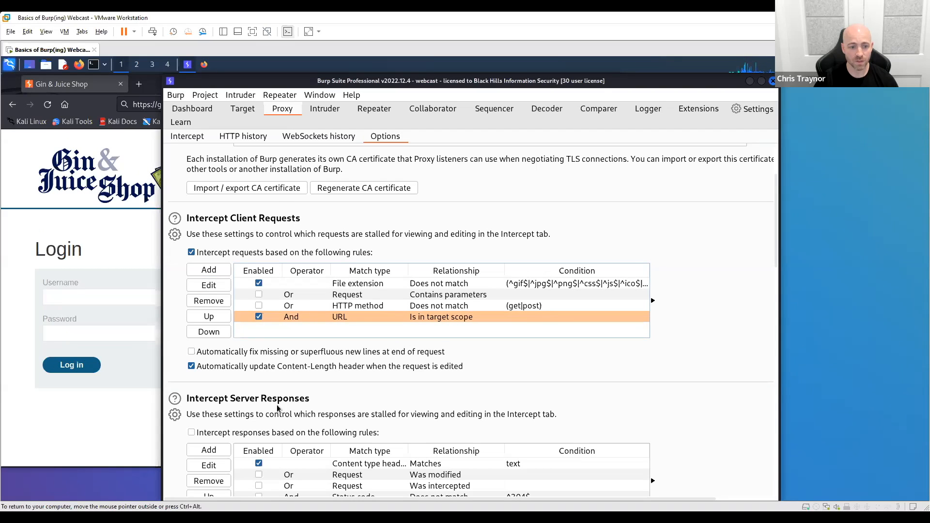
- Turn on rule-based interception of server responses and enable the rule for requests that were intercepted
{"action": "left_click", "coordinate": [192, 433]}
{"action": "scroll", "coordinate": [412, 393], "scroll_direction": "down", "scroll_amount": 3}
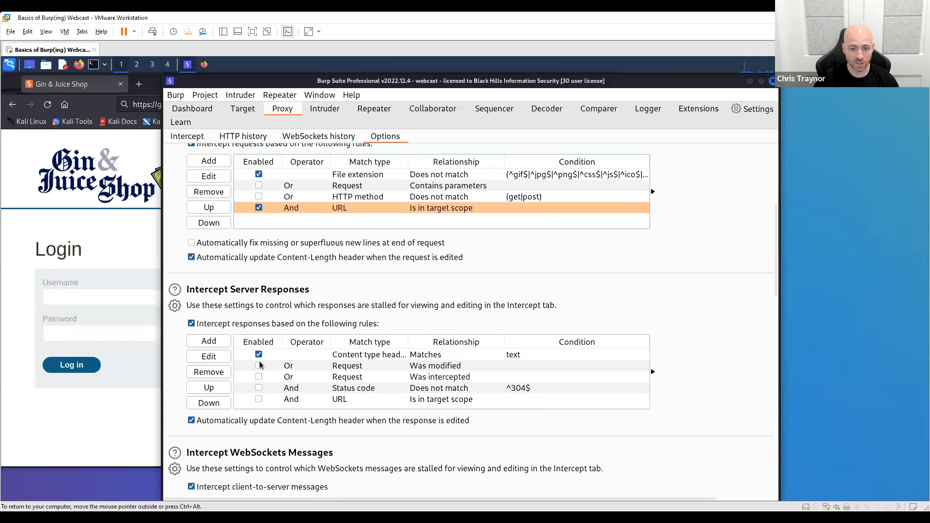
{"action": "left_click", "coordinate": [259, 377]}
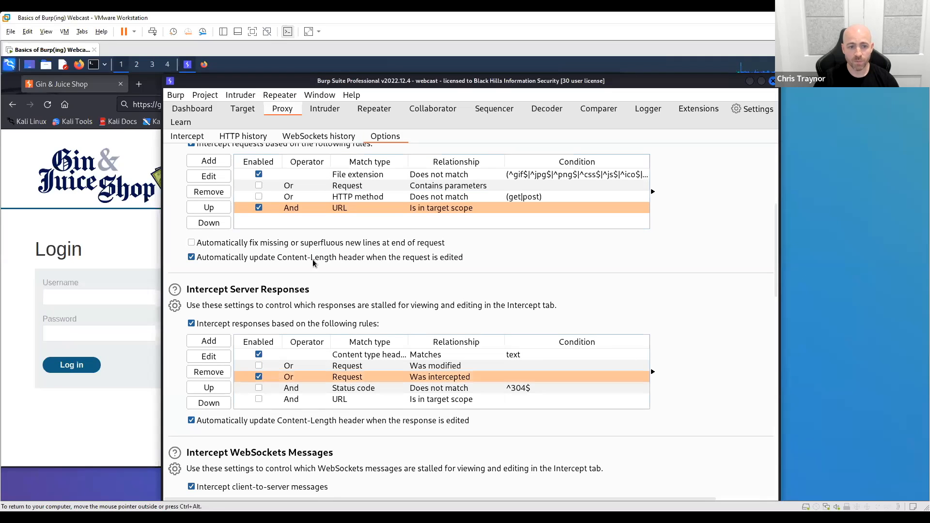
{"action": "scroll", "coordinate": [347, 244], "scroll_direction": "up", "scroll_amount": 2}
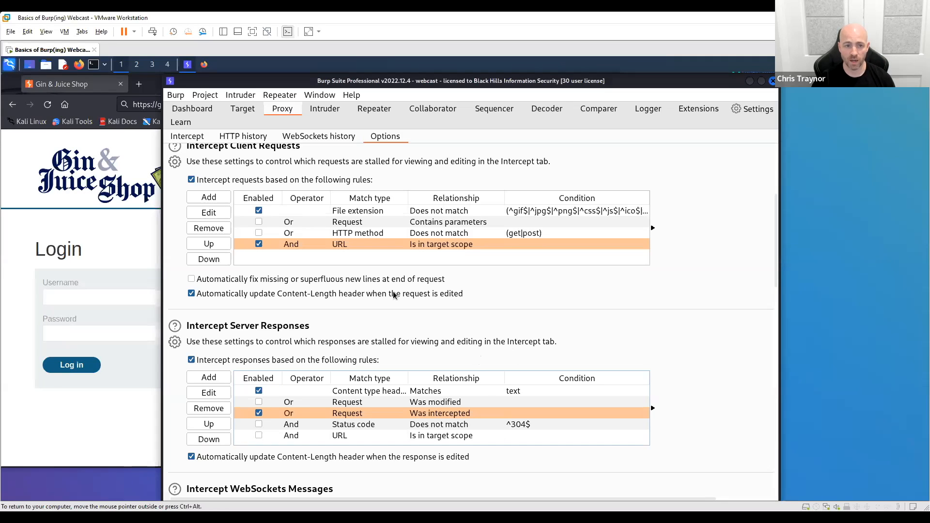
{"action": "left_click", "coordinate": [194, 137]}
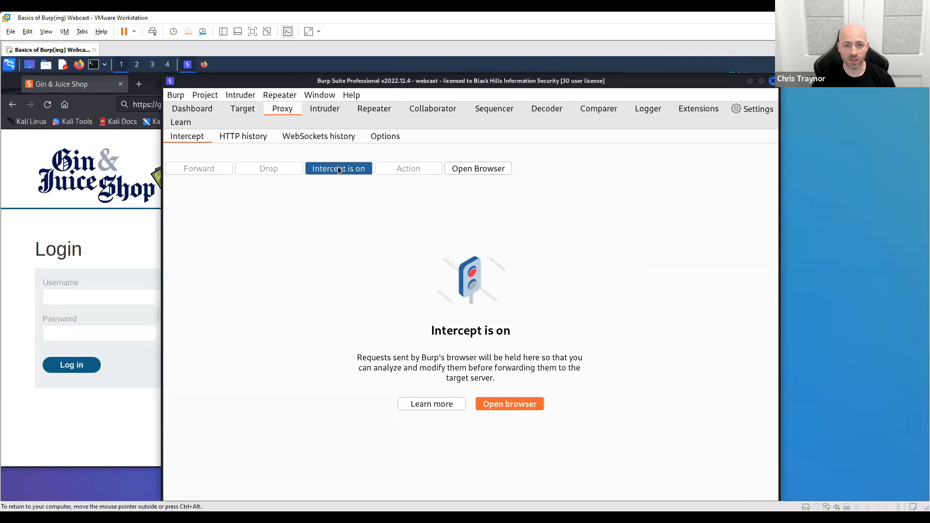
{"action": "left_click", "coordinate": [35, 193]}
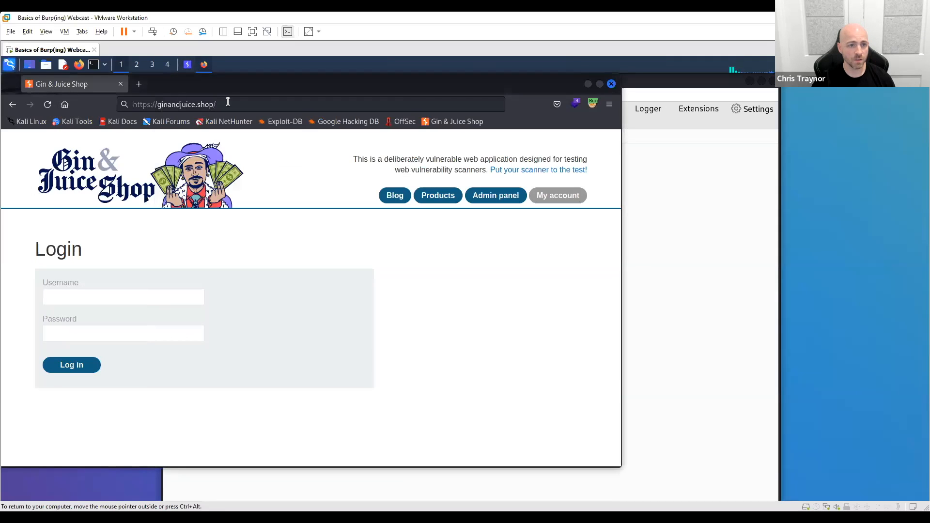
{"action": "left_click", "coordinate": [242, 104]}
{"action": "key", "text": "Return"}
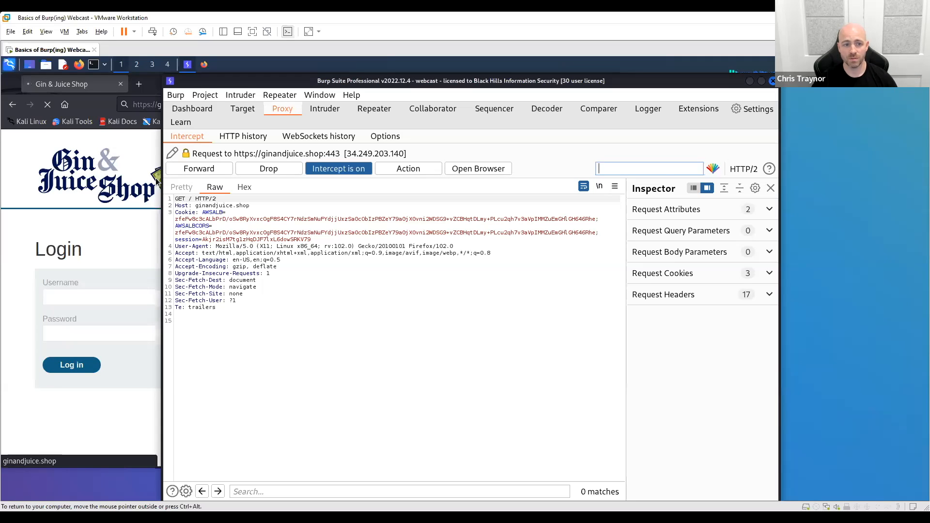
- Examine the raw intercepted GET request to ginandjuice.shop, highlighting its request line, cookies and headers
{"action": "left_click_drag", "start_coordinate": [292, 336], "coordinate": [175, 219]}
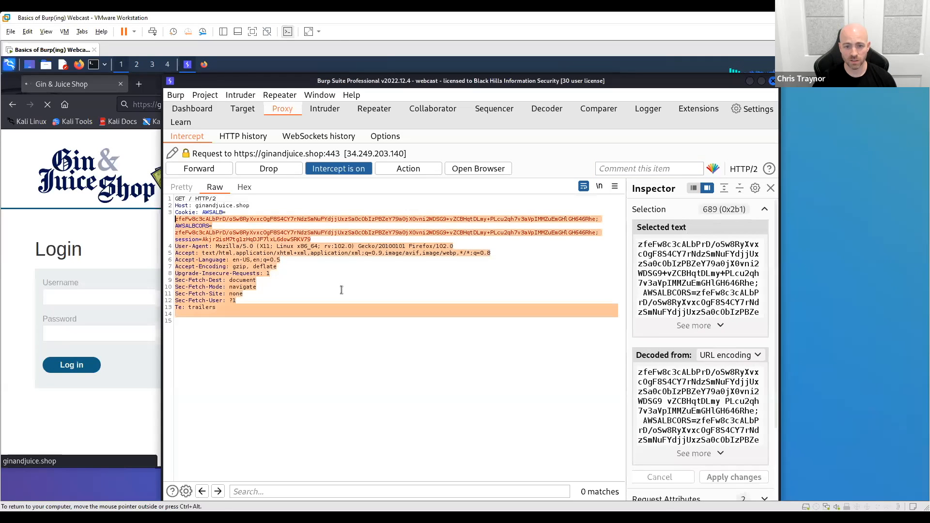
{"action": "left_click", "coordinate": [342, 290]}
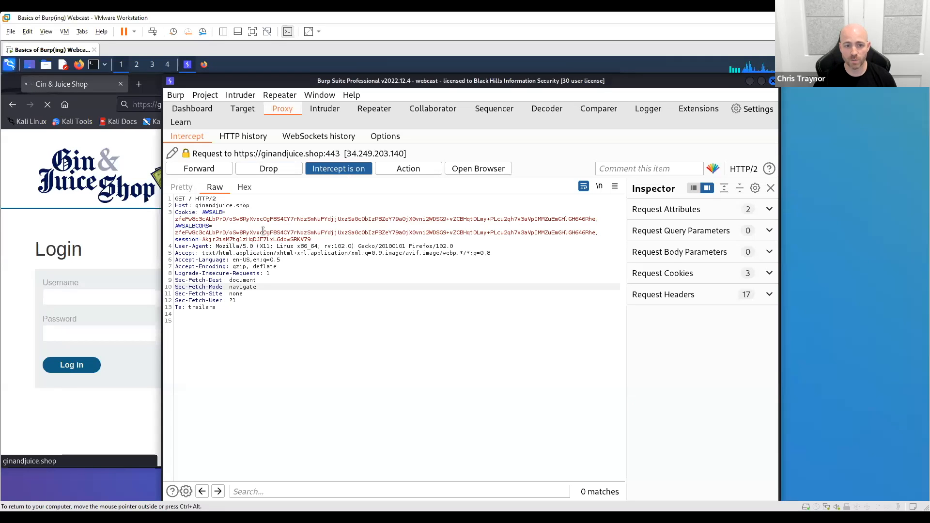
{"action": "left_click_drag", "start_coordinate": [257, 314], "coordinate": [192, 198]}
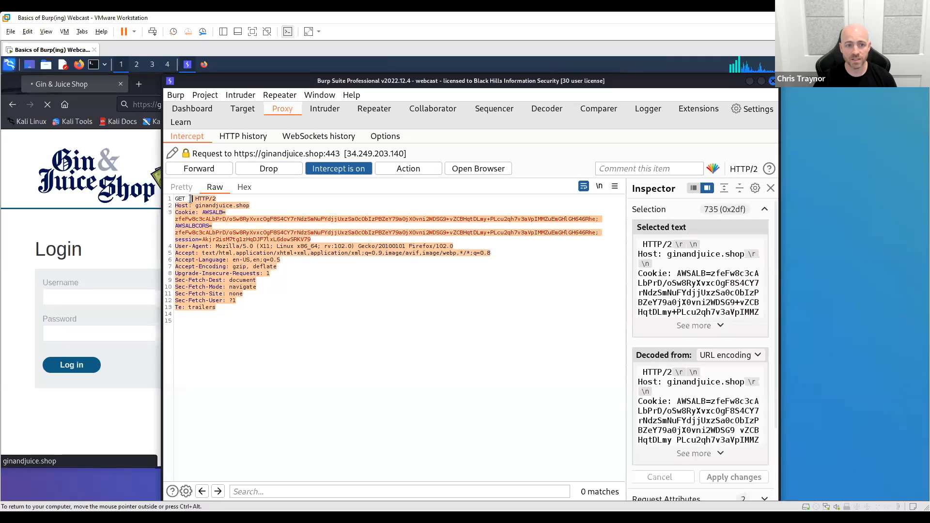
{"action": "left_click", "coordinate": [401, 358]}
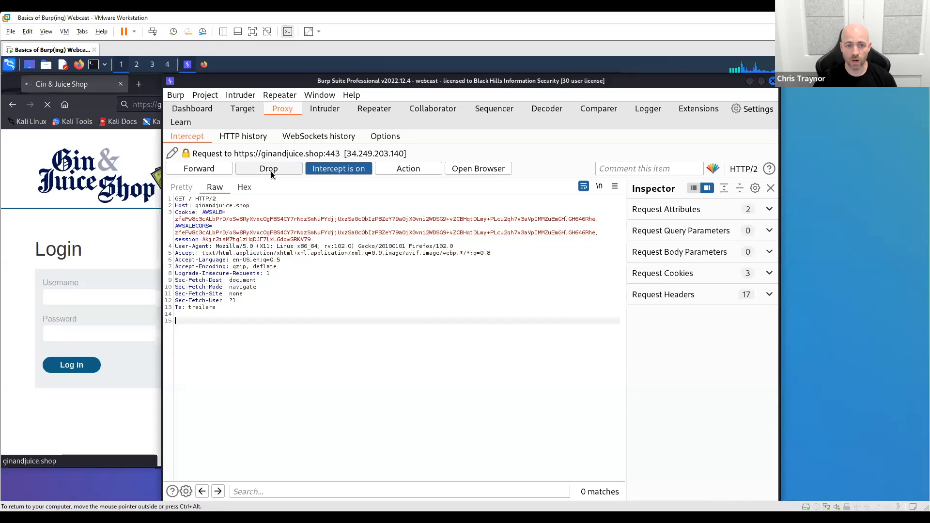
- Forward the intercepted request and its response, and check the shop page in Firefox before returning to Burp Suite
{"action": "left_click", "coordinate": [204, 171]}
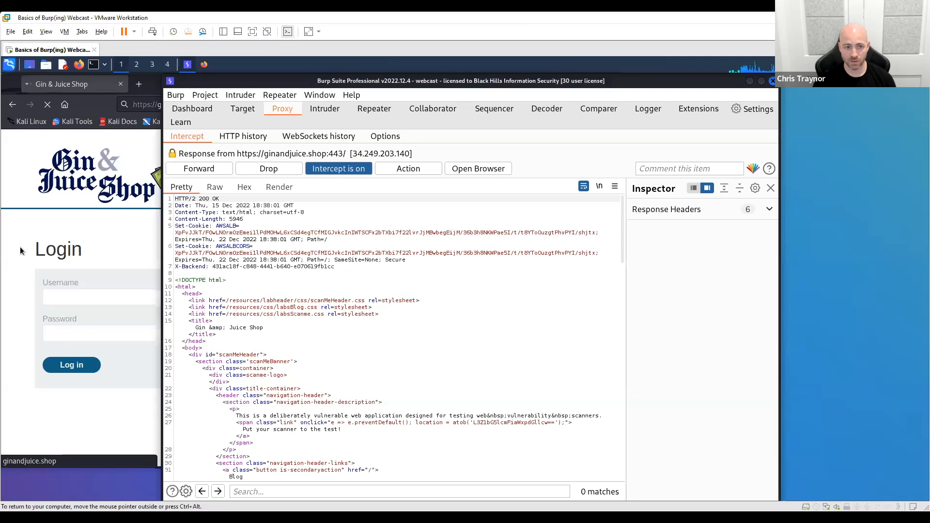
{"action": "left_click", "coordinate": [207, 170]}
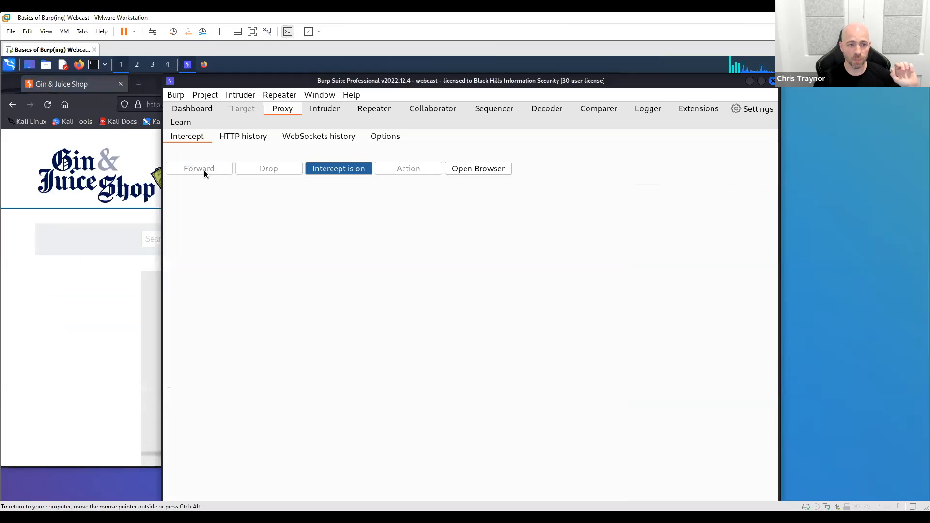
{"action": "left_click", "coordinate": [23, 162]}
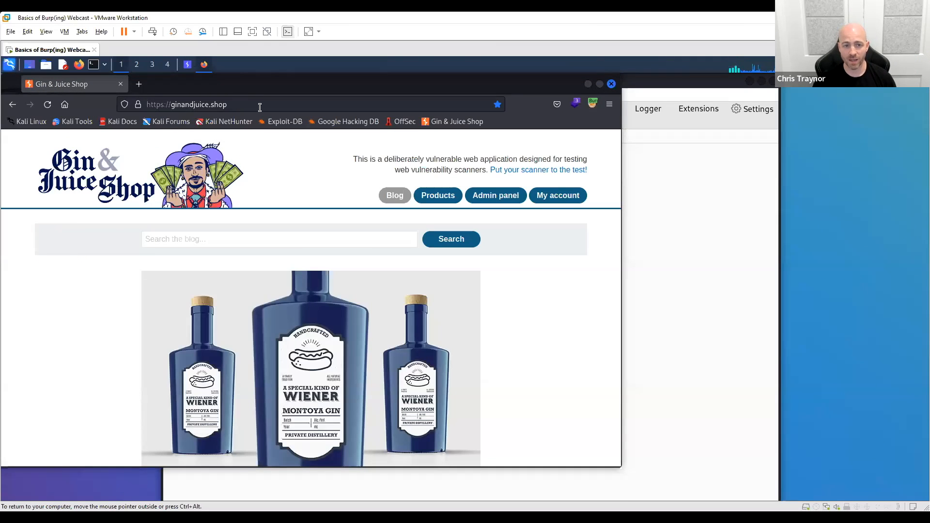
{"action": "left_click", "coordinate": [690, 274]}
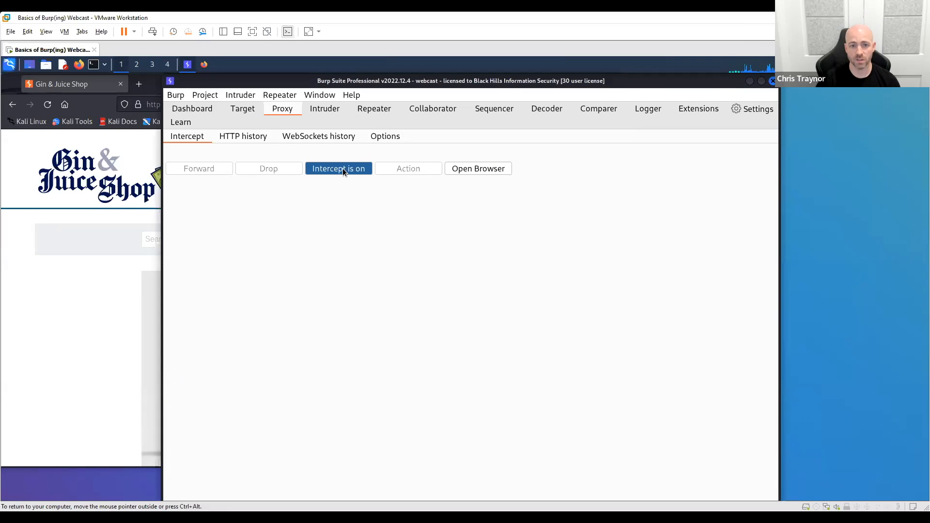
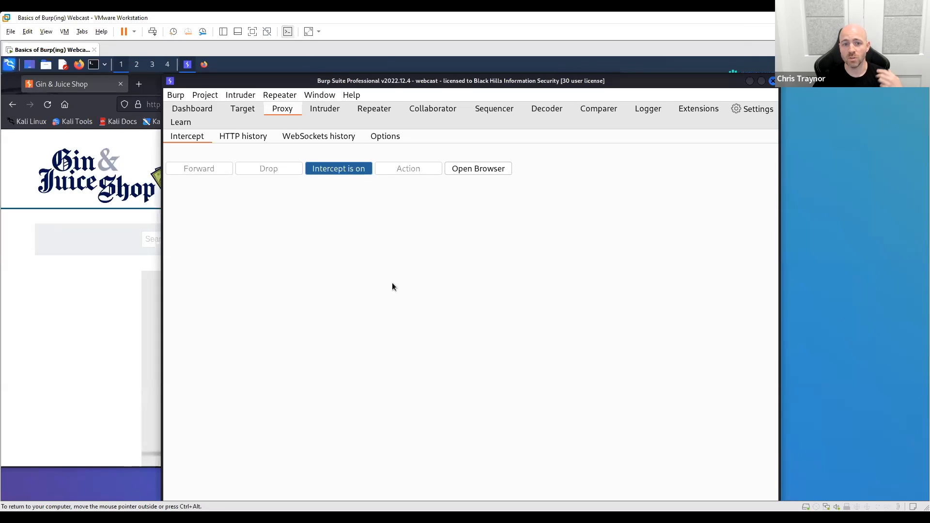
- Open the shop's blog post with postId=3 in Firefox and turn off interception in Burp Suite
{"action": "left_click", "coordinate": [102, 321]}
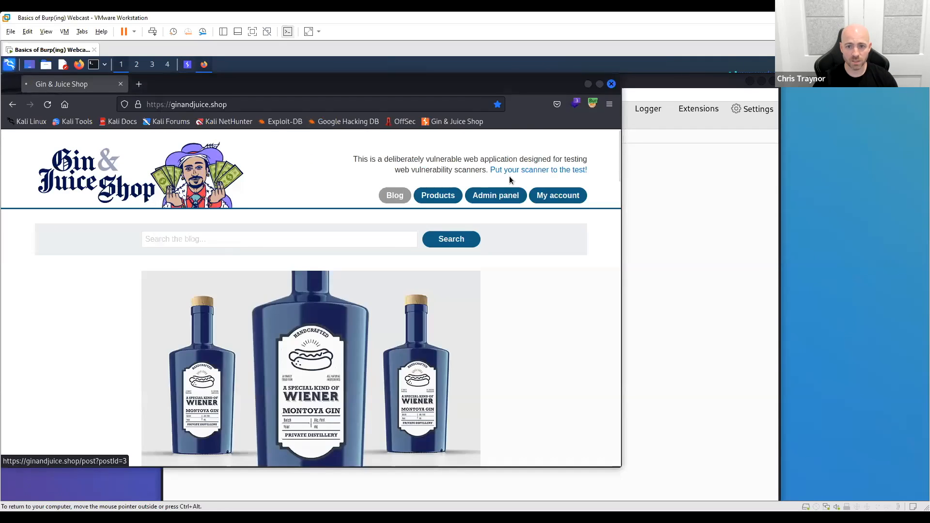
{"action": "left_click", "coordinate": [337, 169]}
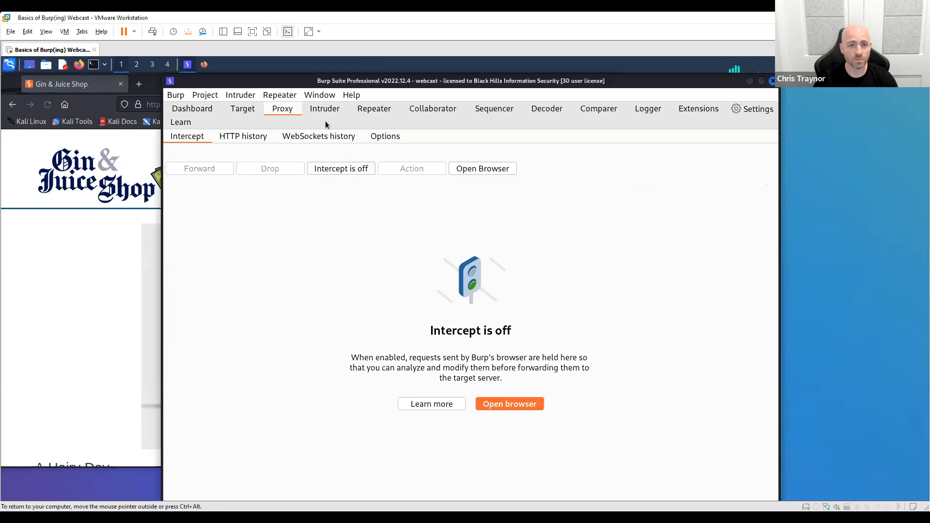
- Examine the logged requests for the shop's root page and its scripts in the proxy's HTTP history
{"action": "left_click", "coordinate": [245, 136]}
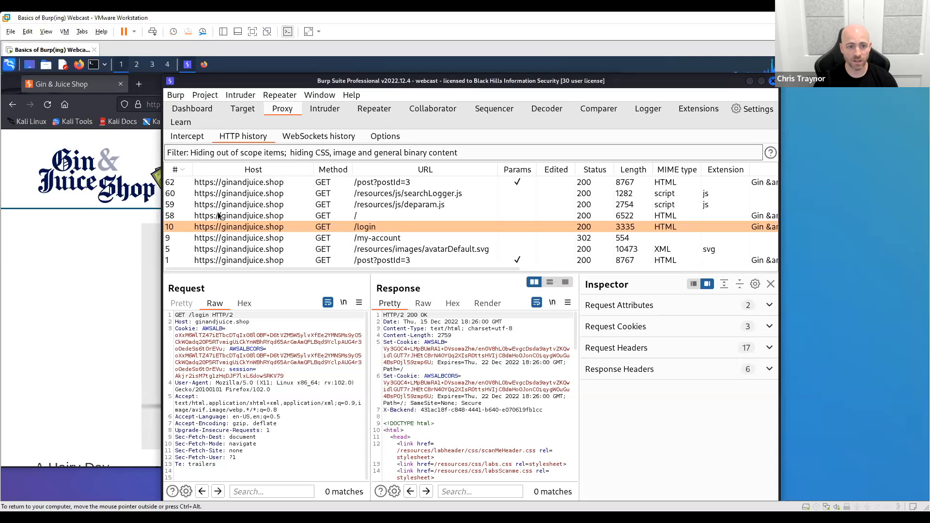
{"action": "left_click", "coordinate": [261, 216]}
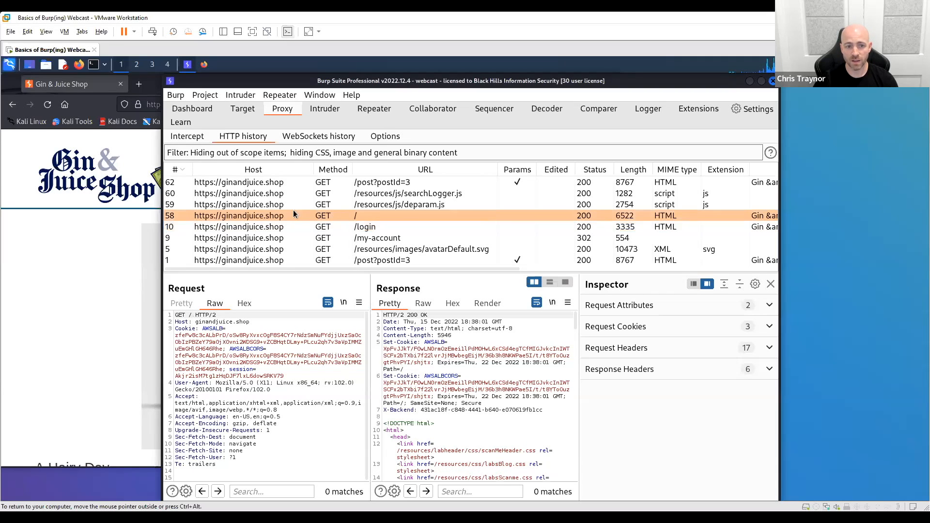
{"action": "left_click", "coordinate": [369, 205]}
{"action": "left_click", "coordinate": [377, 196]}
{"action": "left_click", "coordinate": [378, 213]}
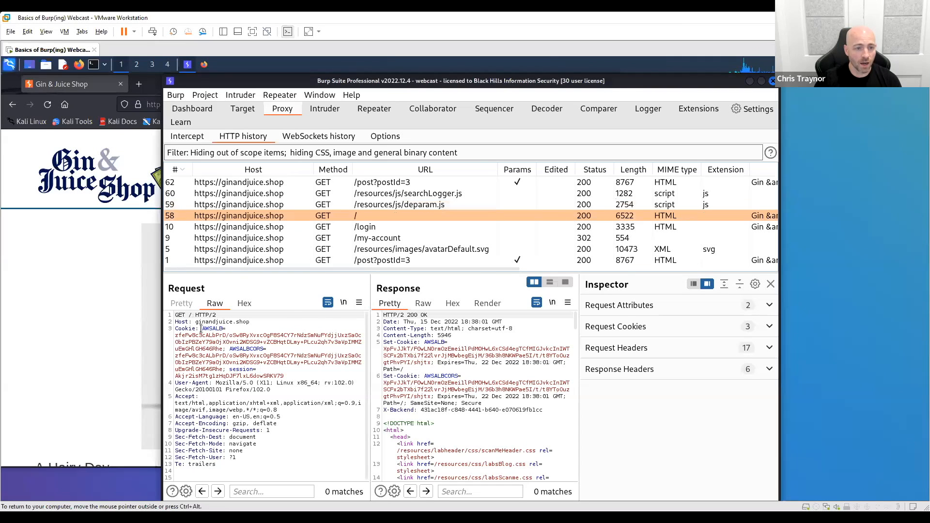
- Switch to Firefox and open the shop's vulnerabilities page, highlighting the note about the deliberately vulnerable application
{"action": "left_click", "coordinate": [71, 298]}
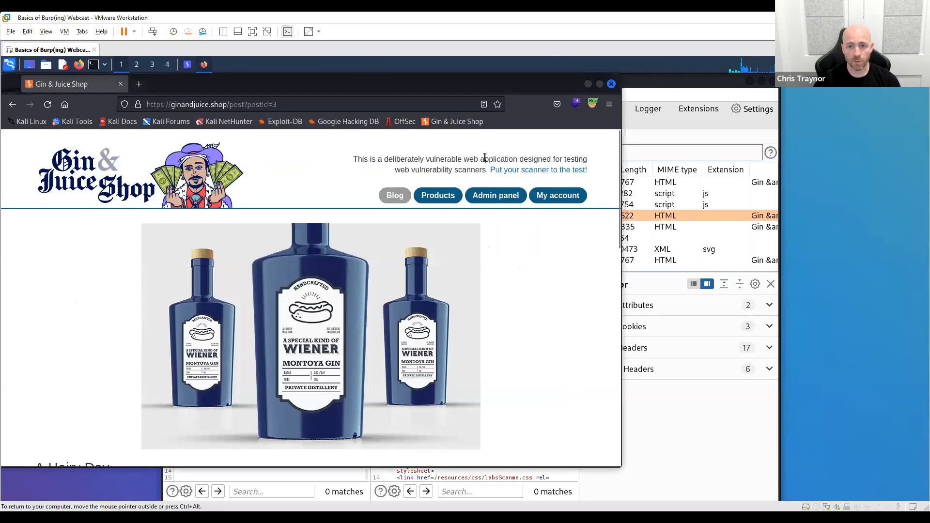
{"action": "left_click", "coordinate": [531, 173]}
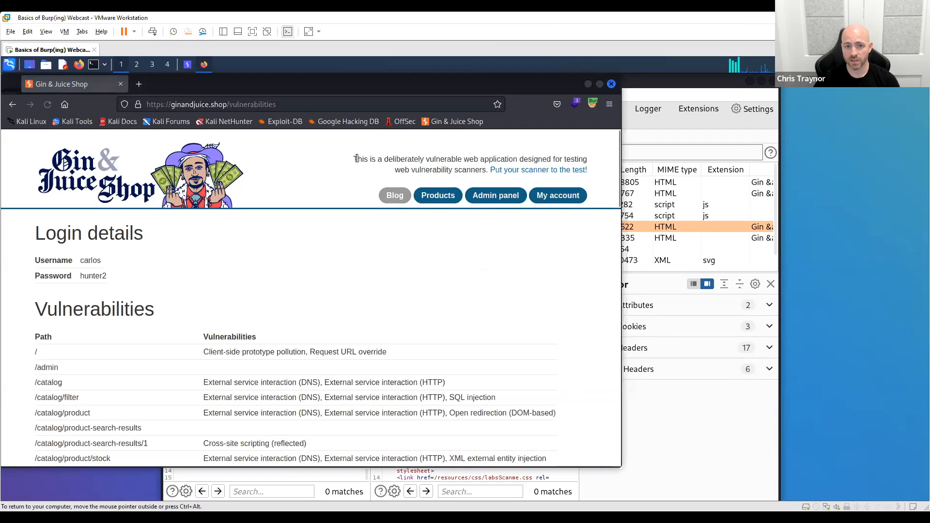
{"action": "left_click_drag", "start_coordinate": [354, 159], "coordinate": [604, 176]}
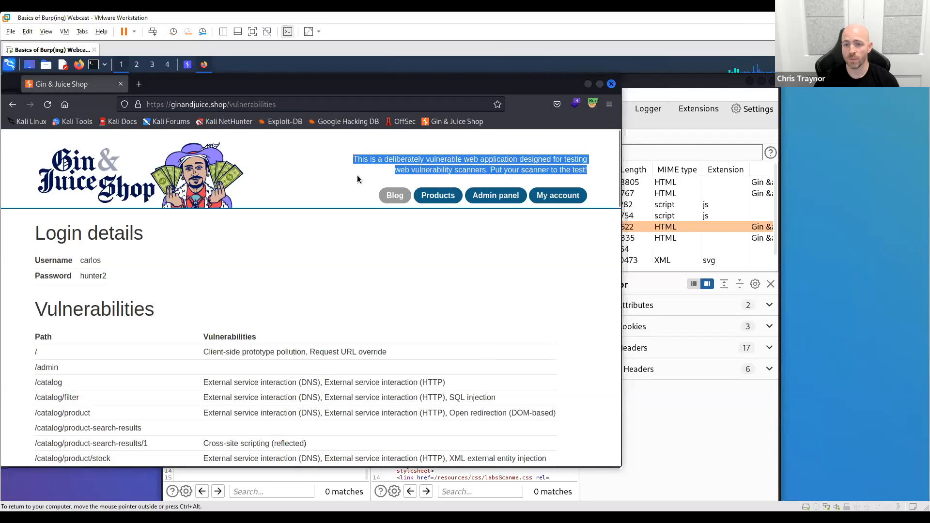
{"action": "left_click", "coordinate": [330, 179]}
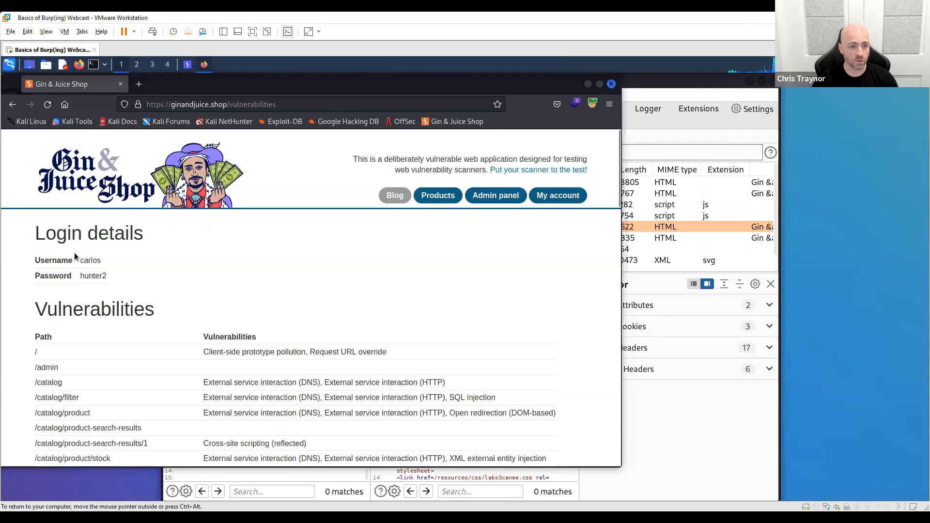
- Examine the login details and the list of vulnerable paths on the vulnerabilities page, highlighting each
{"action": "double_click", "coordinate": [100, 261]}
{"action": "left_click_drag", "start_coordinate": [117, 280], "coordinate": [80, 276]}
{"action": "left_click", "coordinate": [181, 273]}
{"action": "scroll", "coordinate": [188, 275], "scroll_direction": "down", "scroll_amount": 3}
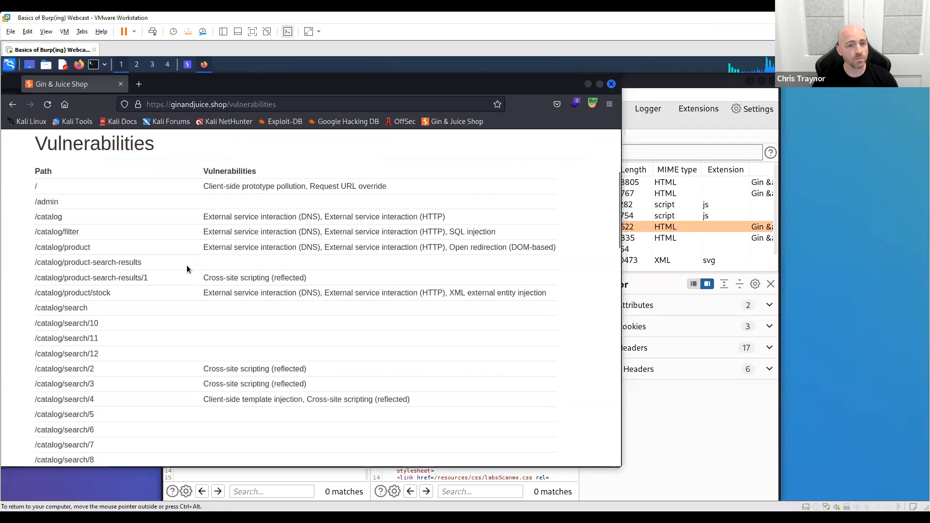
{"action": "left_click_drag", "start_coordinate": [30, 184], "coordinate": [112, 371]}
{"action": "left_click", "coordinate": [197, 270]}
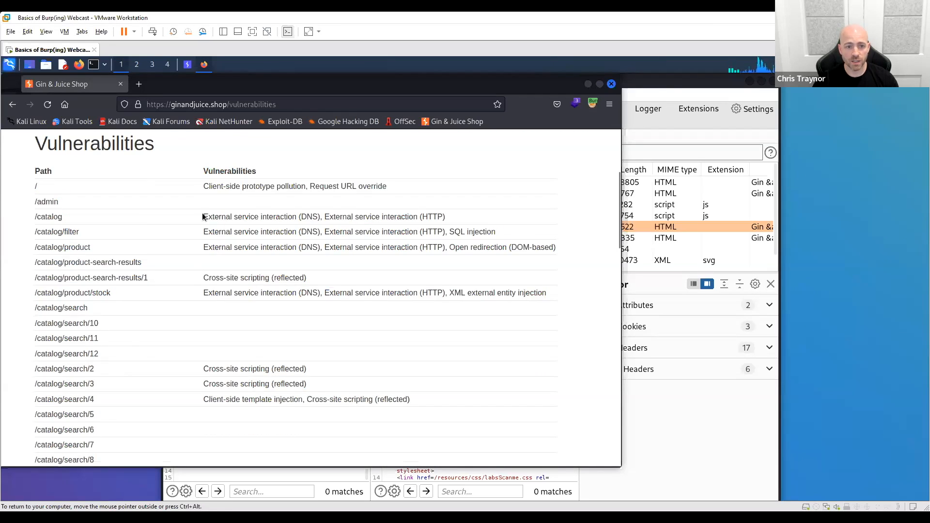
- Examine the /catalog entry in the vulnerabilities table, highlighting its path and its external service interaction issues
{"action": "left_click_drag", "start_coordinate": [203, 216], "coordinate": [455, 223]}
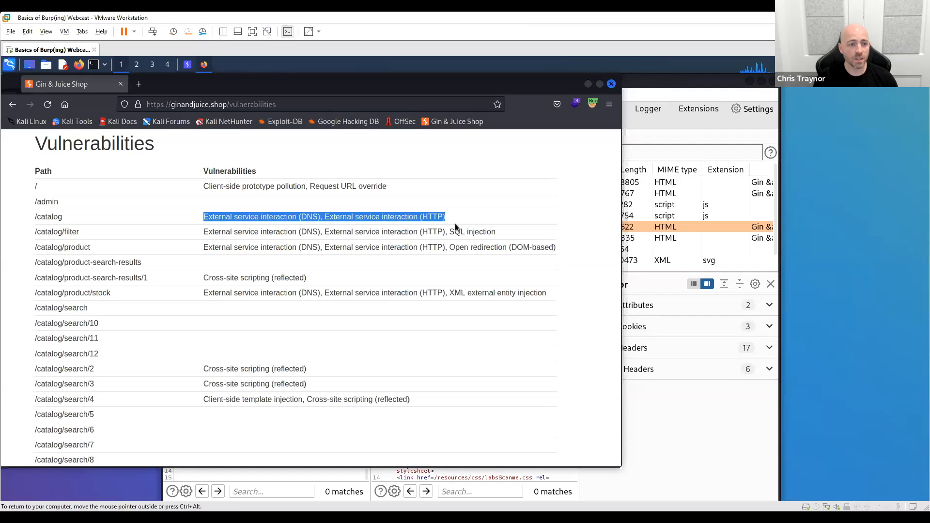
{"action": "left_click_drag", "start_coordinate": [36, 217], "coordinate": [148, 281]}
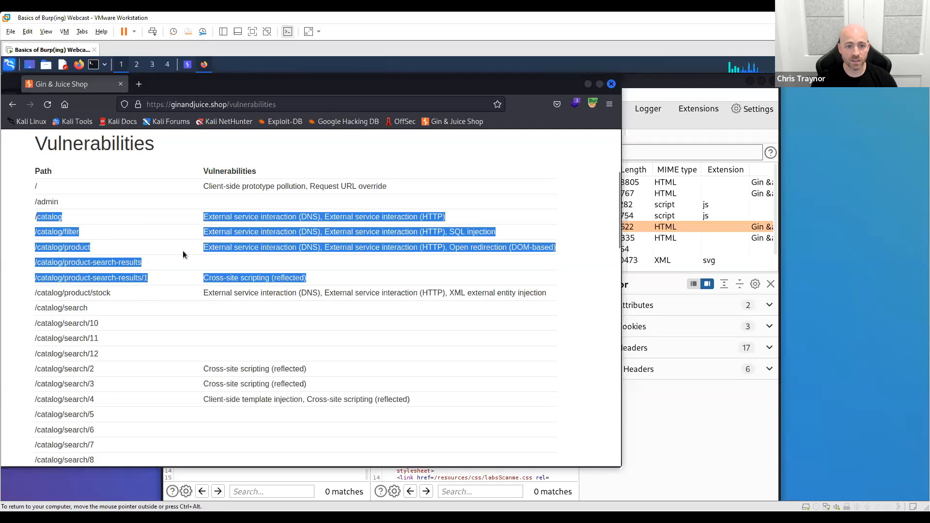
{"action": "left_click_drag", "start_coordinate": [59, 222], "coordinate": [184, 212]}
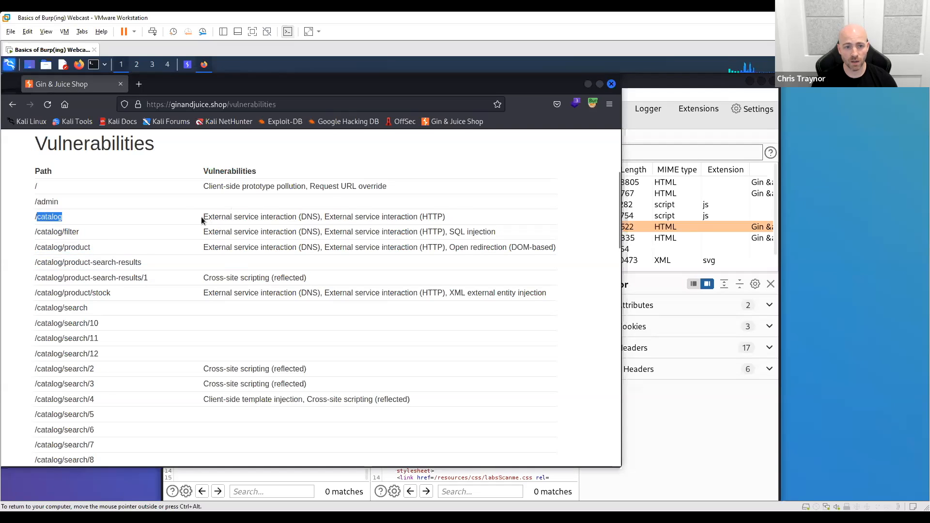
{"action": "left_click_drag", "start_coordinate": [447, 216], "coordinate": [204, 219]}
{"action": "left_click", "coordinate": [313, 261]}
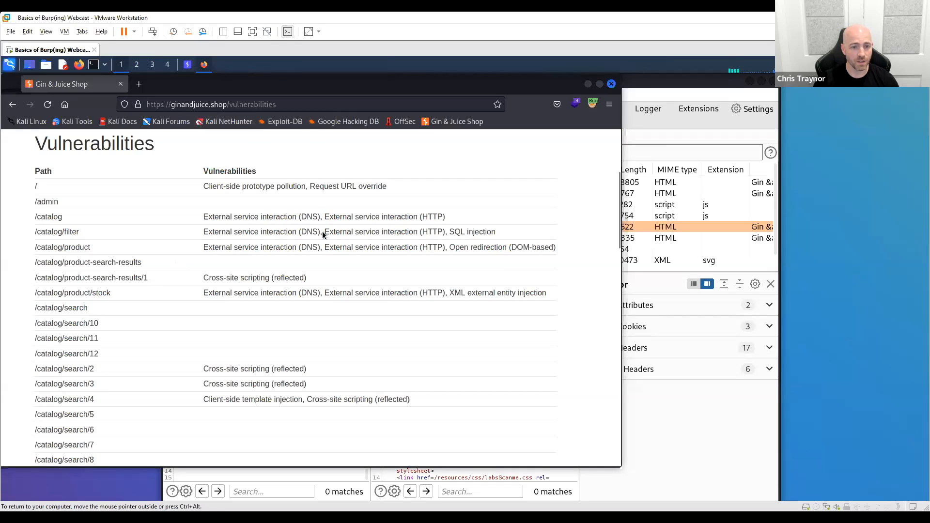
- Examine the /catalog/filter entry in the vulnerabilities table, highlighting its listed issues and its path
{"action": "scroll", "coordinate": [326, 247], "scroll_direction": "up", "scroll_amount": 2}
{"action": "left_click_drag", "start_coordinate": [195, 333], "coordinate": [304, 332]}
{"action": "left_click", "coordinate": [323, 335]}
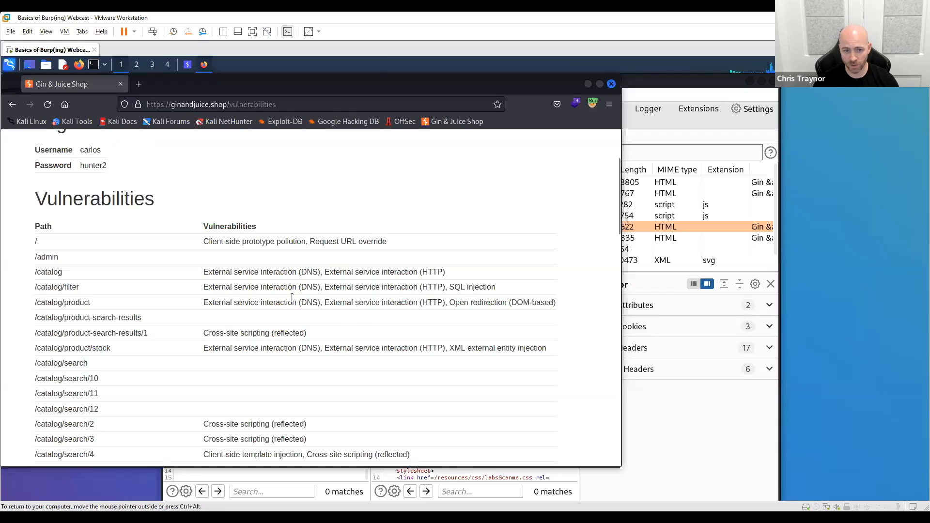
{"action": "left_click_drag", "start_coordinate": [203, 290], "coordinate": [504, 286]}
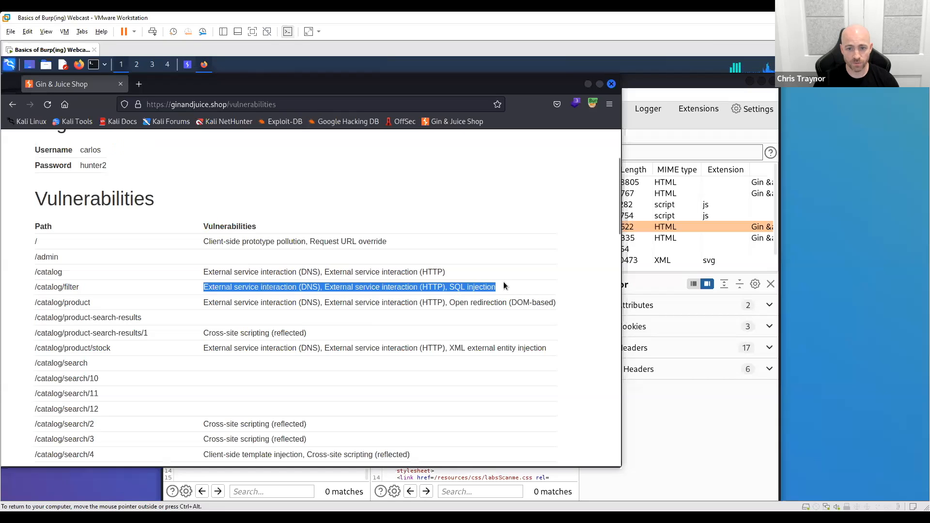
{"action": "left_click_drag", "start_coordinate": [77, 289], "coordinate": [35, 289]}
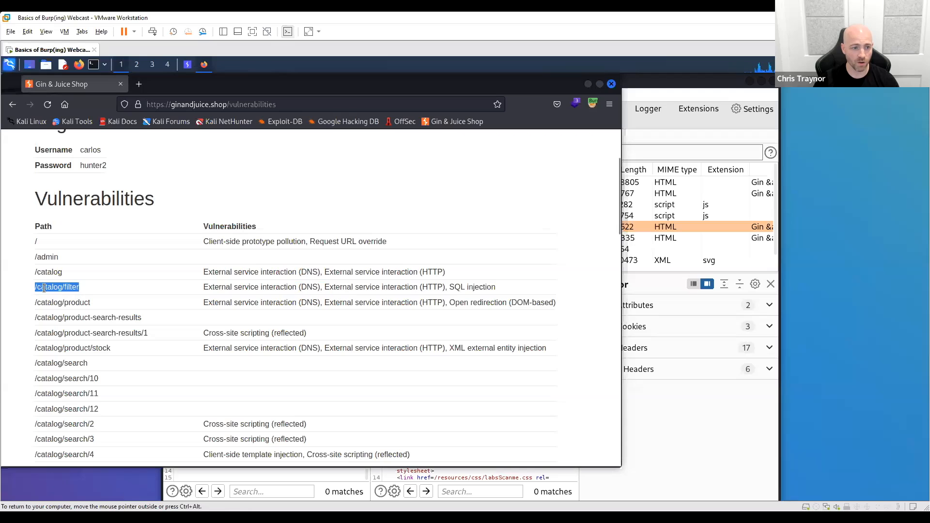
{"action": "right_click", "coordinate": [87, 88]}
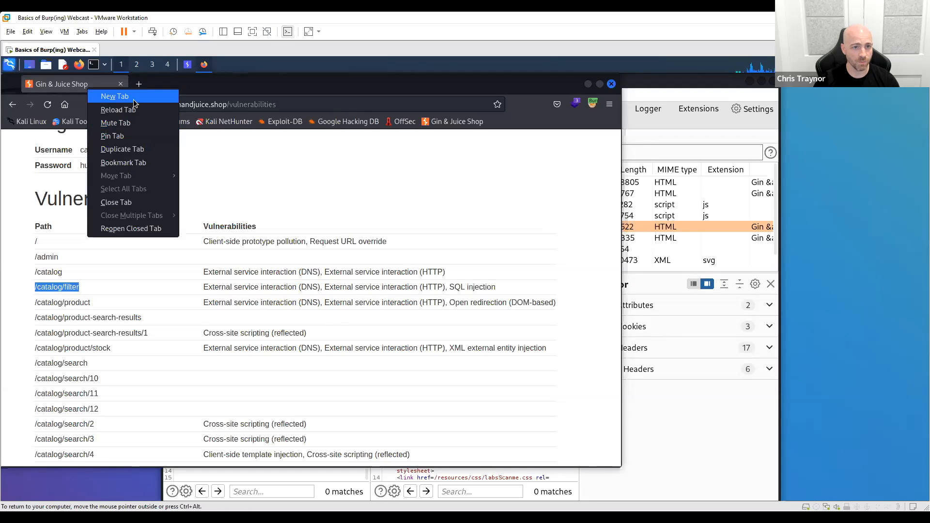
{"action": "left_click", "coordinate": [133, 99]}
{"action": "left_click", "coordinate": [463, 122]}
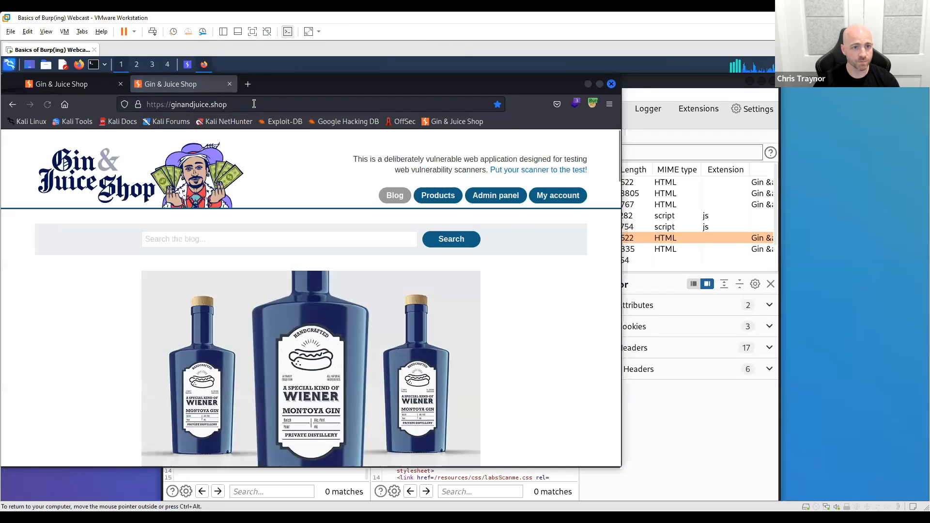
{"action": "left_click", "coordinate": [252, 105]}
{"action": "left_click", "coordinate": [254, 103]}
{"action": "type", "text": "//catalog/filter"}
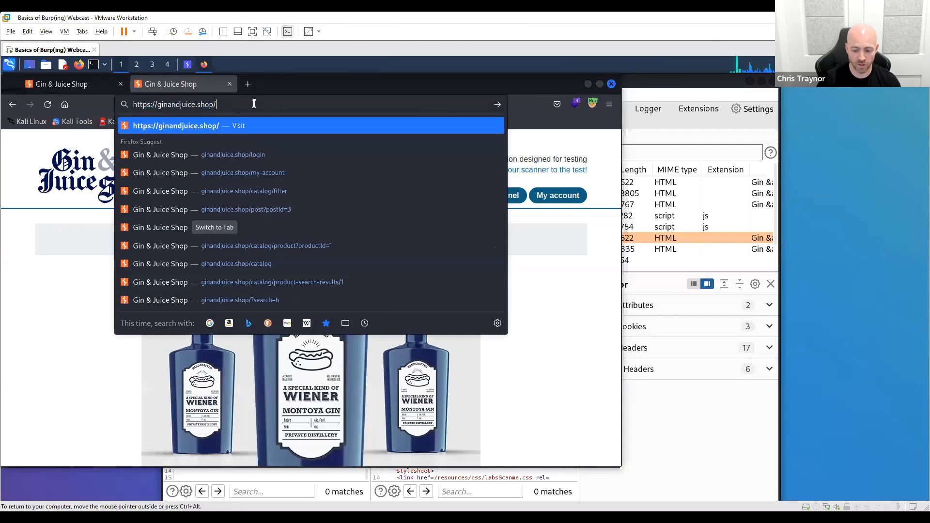
{"action": "left_click", "coordinate": [217, 105]}
{"action": "key", "text": "BackSpace"}
{"action": "key", "text": "Return"}
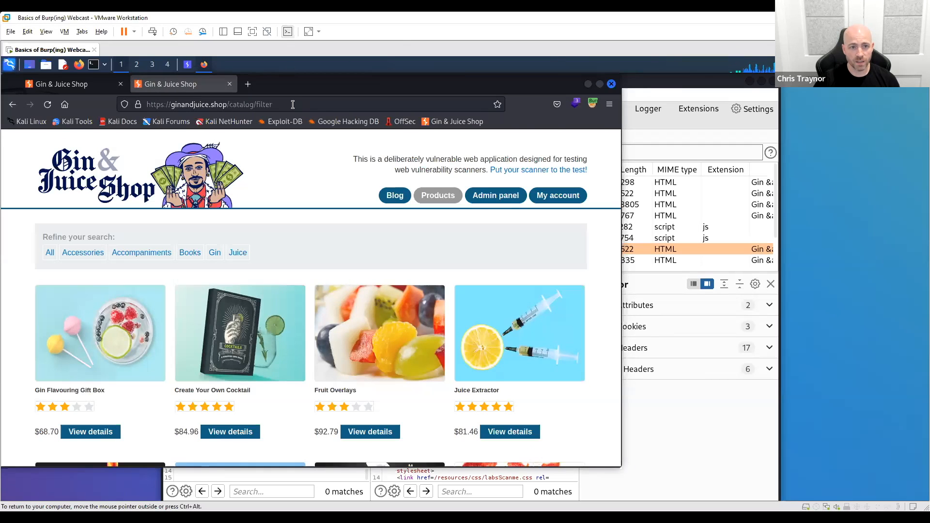
- Switch to Burp Suite and examine the catalog/filter branch in the site map and the /catalog/filter request in HTTP history
{"action": "left_click", "coordinate": [679, 446]}
{"action": "left_click", "coordinate": [243, 108]}
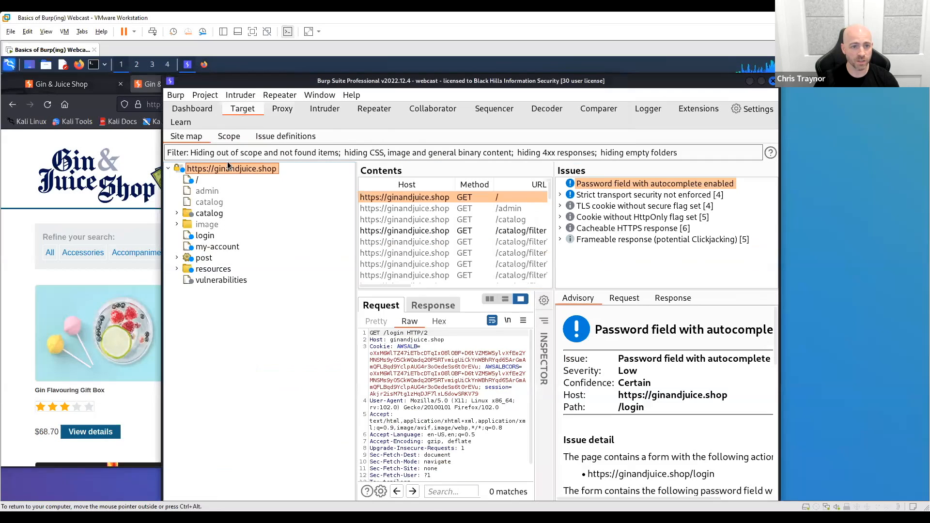
{"action": "left_click", "coordinate": [210, 216]}
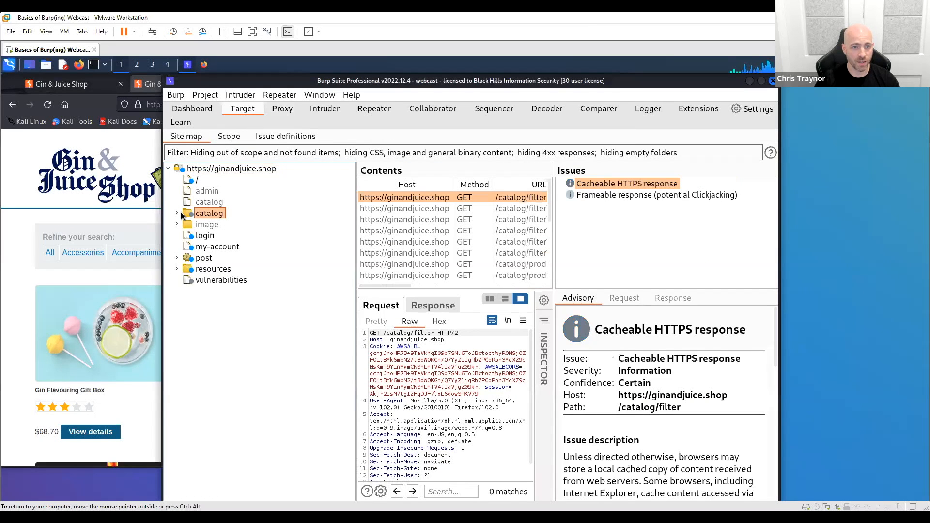
{"action": "double_click", "coordinate": [210, 216]}
{"action": "left_click", "coordinate": [215, 226]}
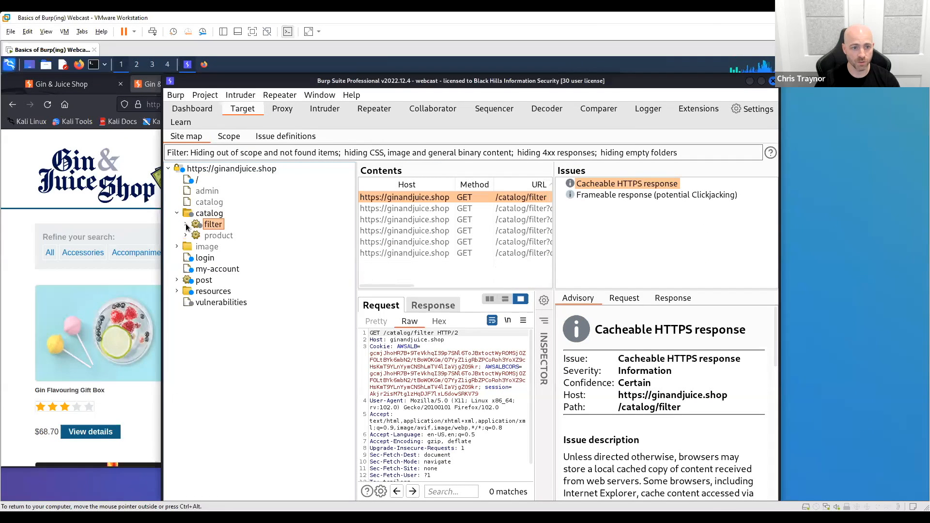
{"action": "double_click", "coordinate": [214, 226]}
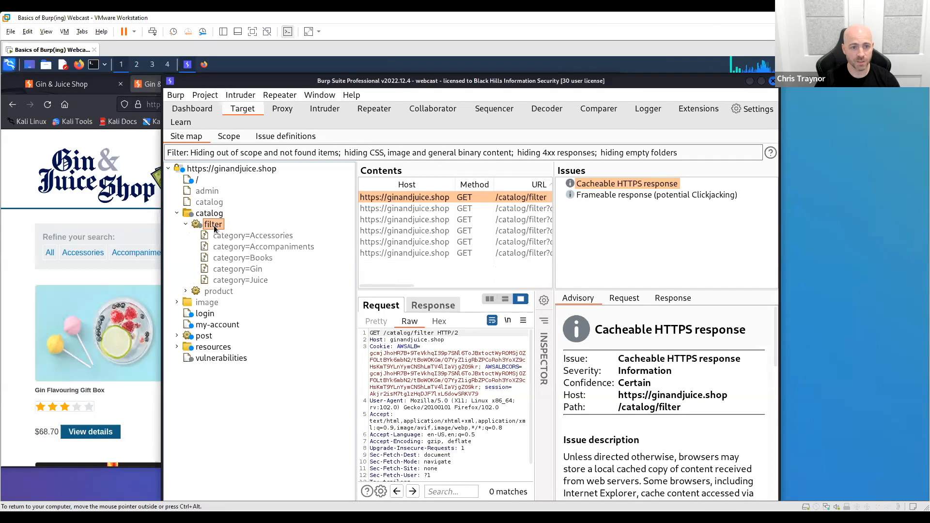
{"action": "left_click", "coordinate": [187, 223]}
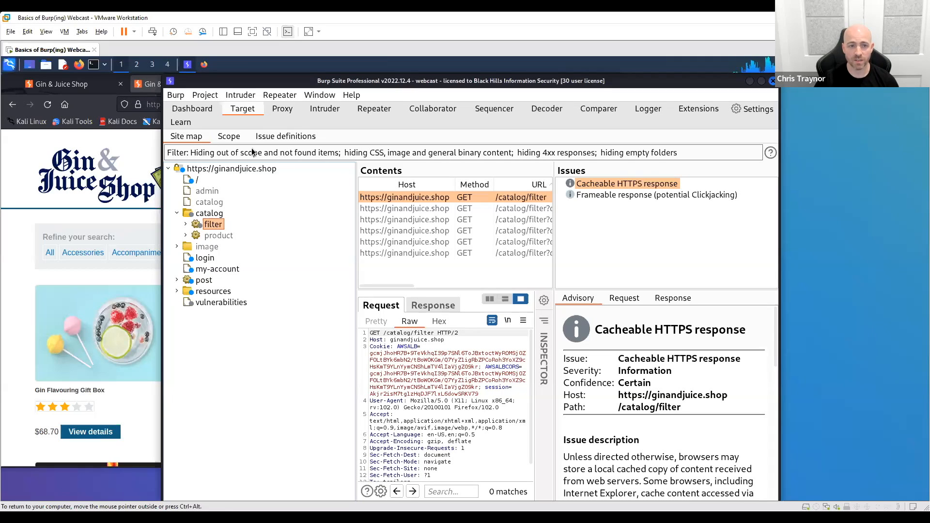
{"action": "left_click", "coordinate": [284, 113]}
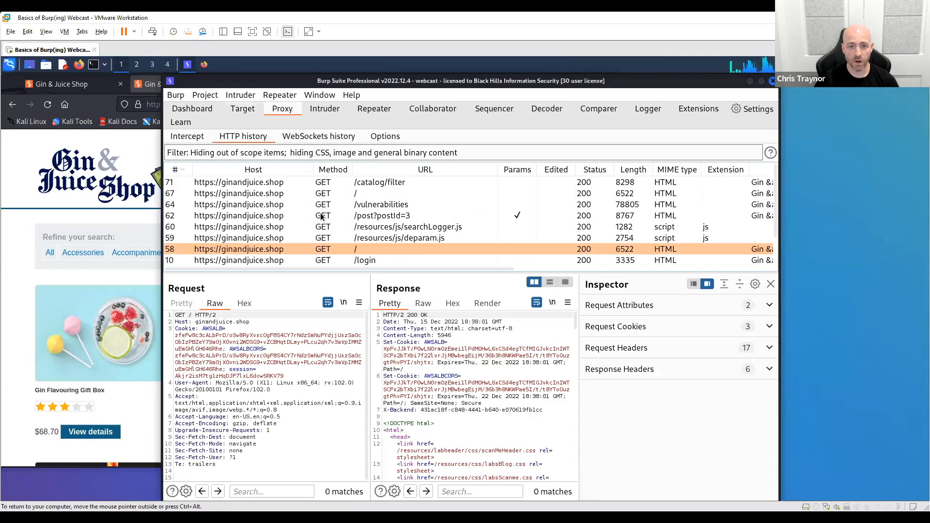
{"action": "left_click", "coordinate": [463, 182]}
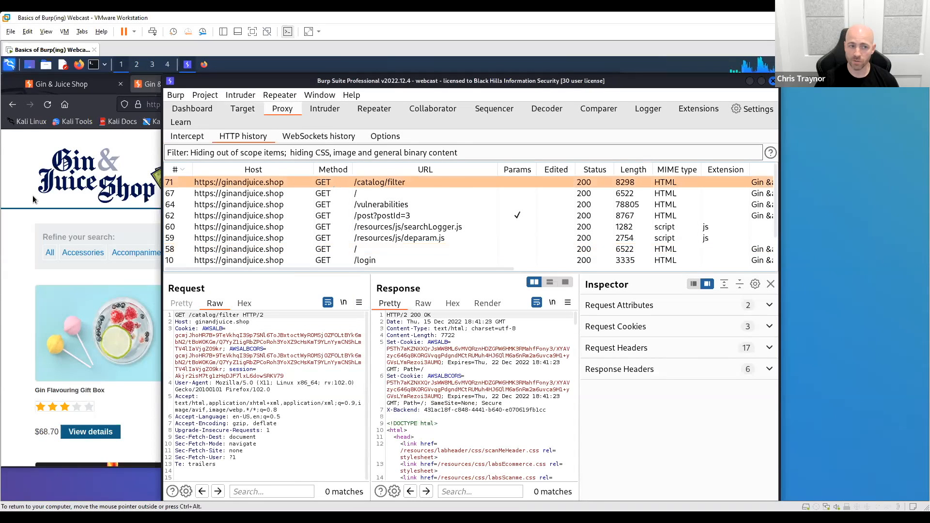
- Switch to Firefox, open the Gin Flavouring Gift Box product page, and highlight its URL
{"action": "left_click", "coordinate": [21, 249]}
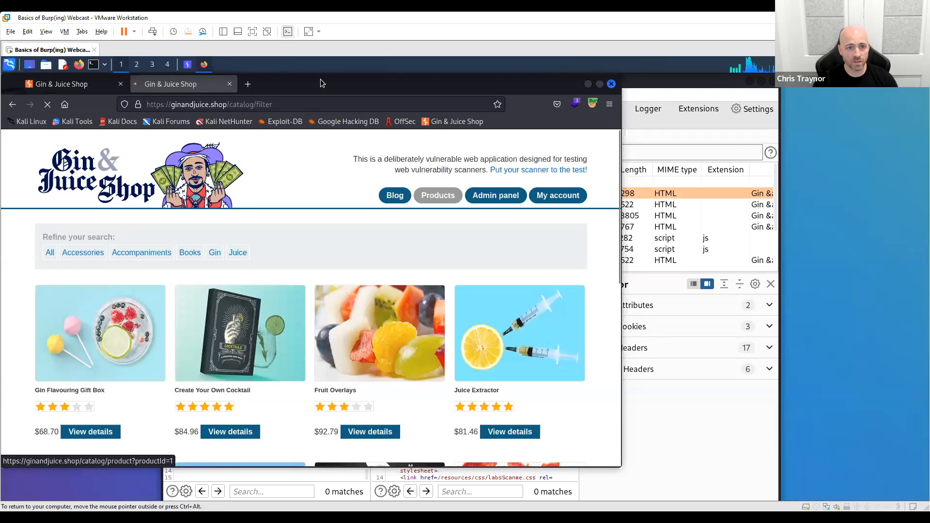
{"action": "left_click_drag", "start_coordinate": [337, 101], "coordinate": [144, 106]}
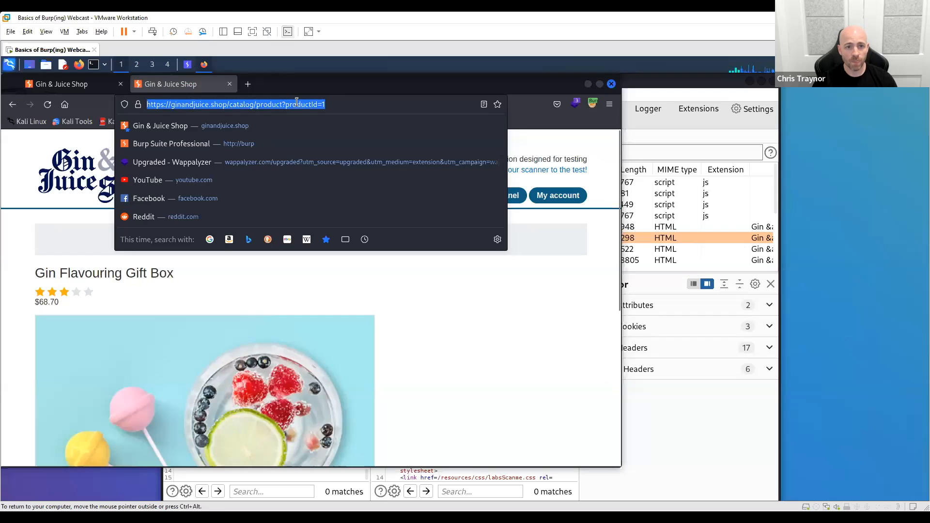
{"action": "left_click", "coordinate": [252, 104]}
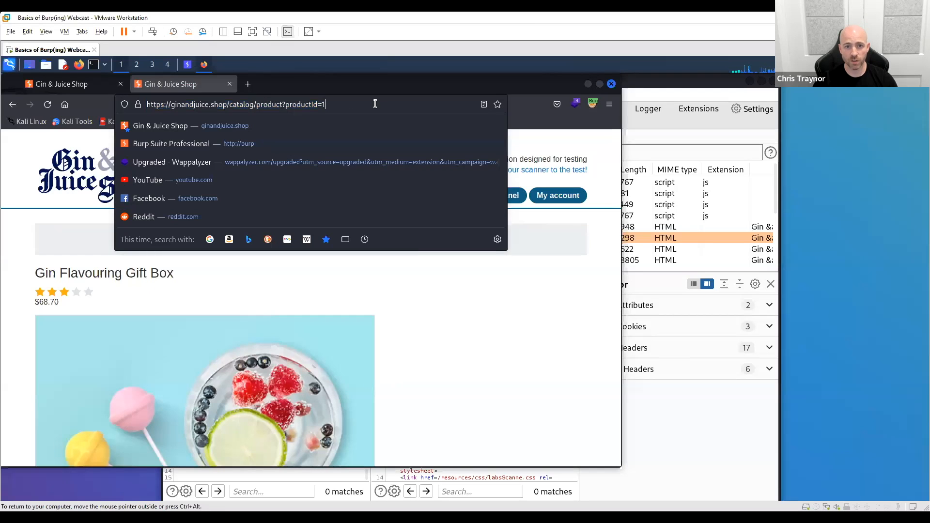
- Switch to Burp Suite and send the /catalog/product?productId=1 request from the HTTP history to Repeater
{"action": "left_click", "coordinate": [673, 86]}
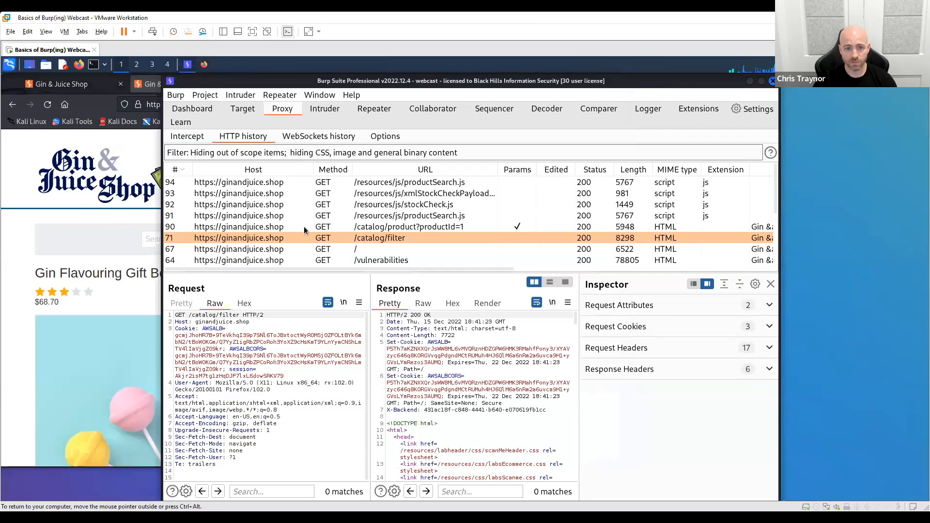
{"action": "left_click", "coordinate": [394, 204]}
{"action": "left_click", "coordinate": [398, 226]}
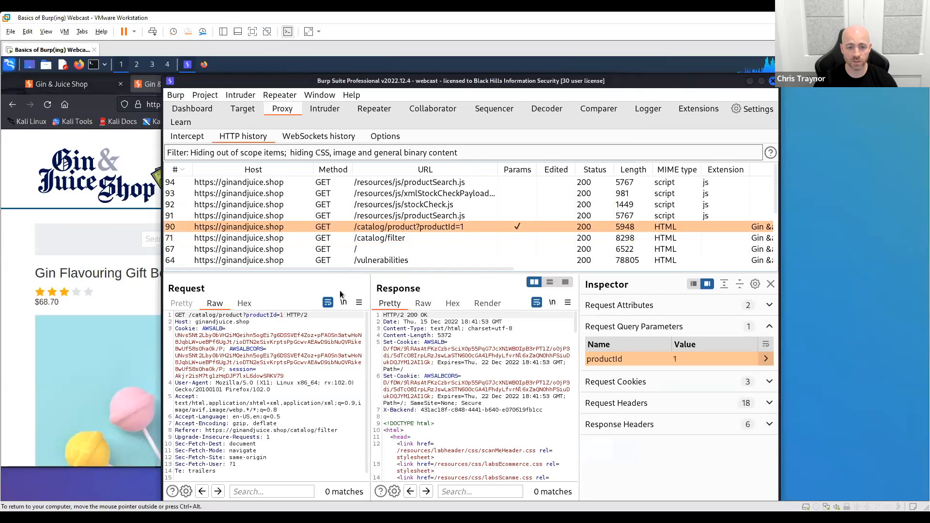
{"action": "right_click", "coordinate": [282, 362]}
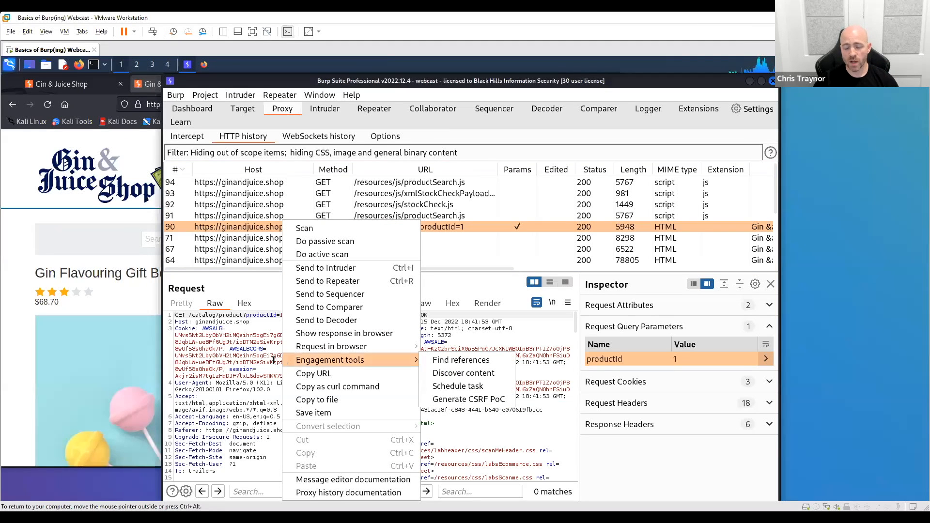
{"action": "left_click", "coordinate": [350, 283]}
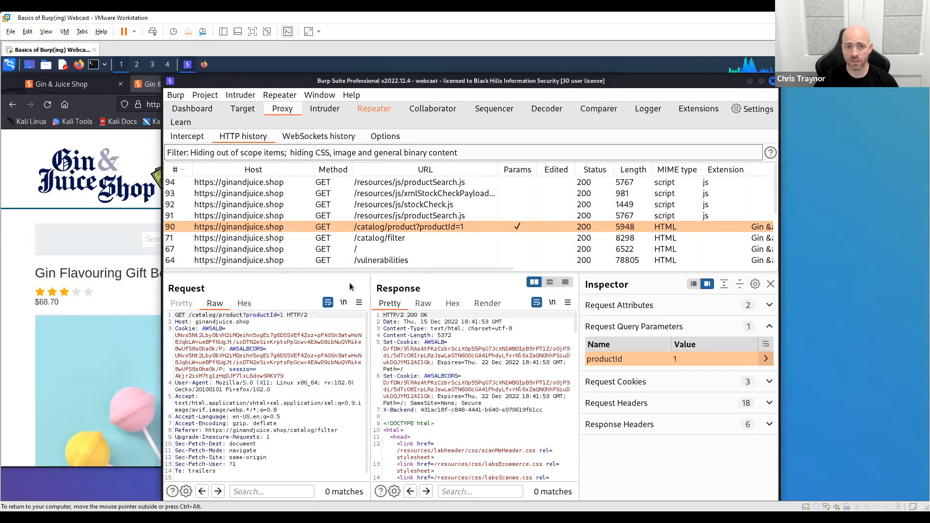
- Open the product request in Repeater and send it to the server four times
{"action": "left_click", "coordinate": [373, 109]}
{"action": "left_click", "coordinate": [184, 158]}
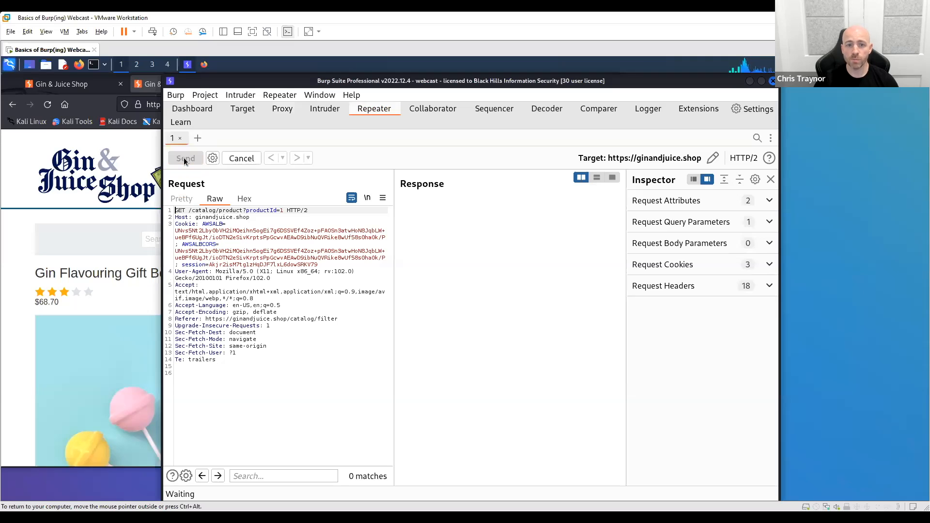
{"action": "left_click", "coordinate": [184, 158]}
{"action": "left_click", "coordinate": [184, 158]}
{"action": "left_click", "coordinate": [184, 158]}
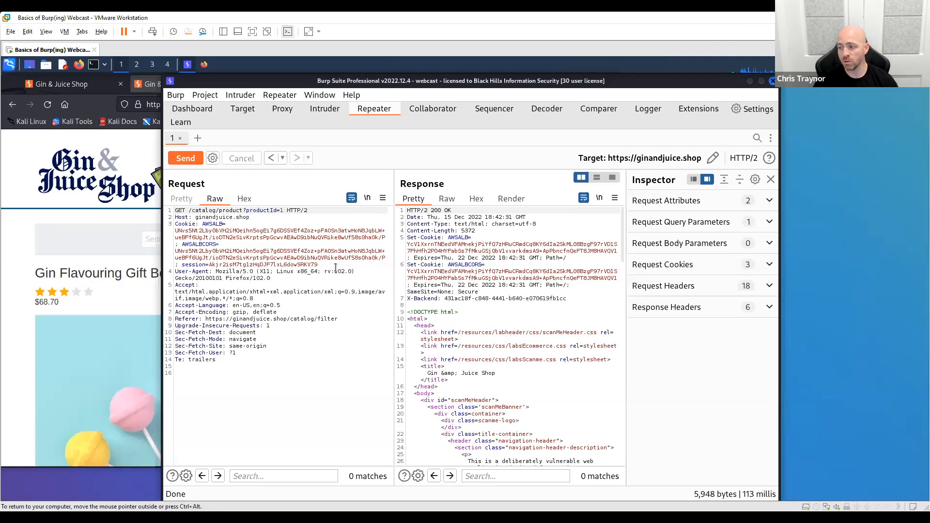
- Delete the whole Cookie header from the Repeater request and resend it
{"action": "left_click_drag", "start_coordinate": [336, 268], "coordinate": [254, 217]}
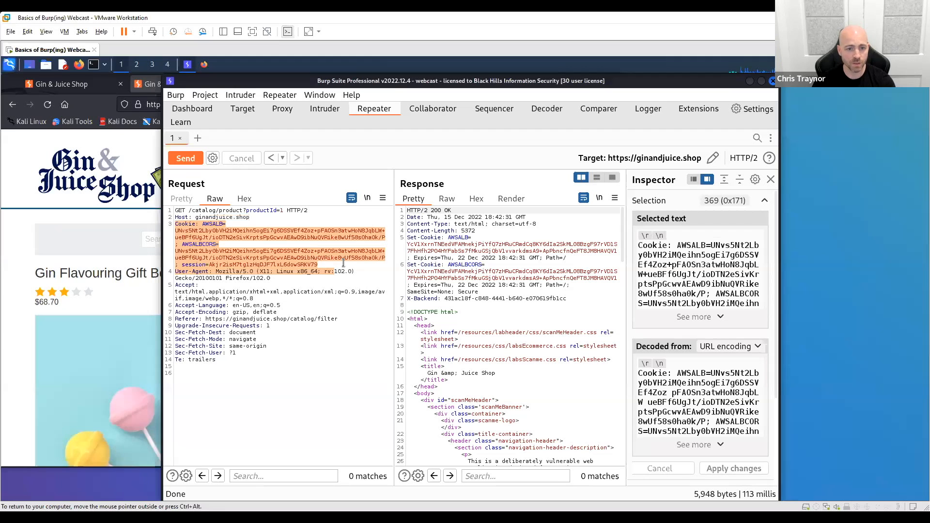
{"action": "left_click", "coordinate": [333, 263]}
{"action": "left_click_drag", "start_coordinate": [333, 263], "coordinate": [251, 217]}
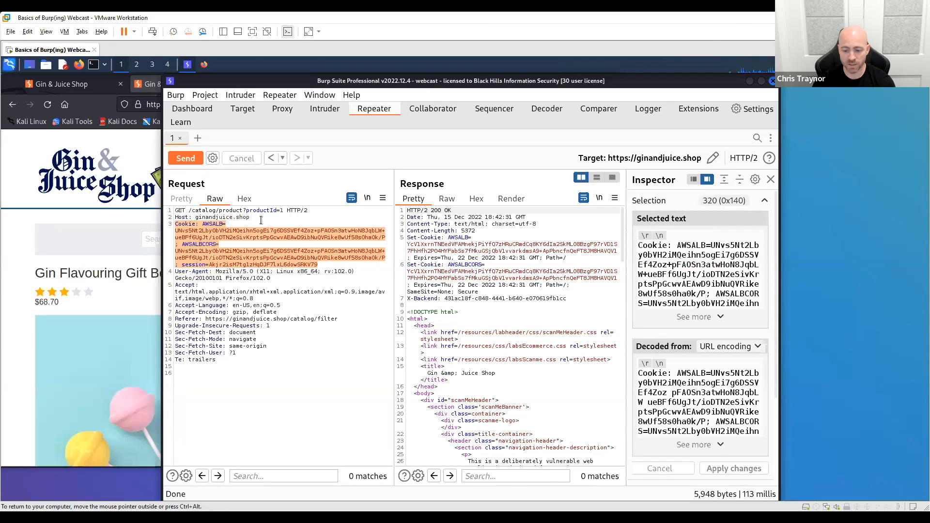
{"action": "key", "text": "BackSpace"}
{"action": "left_click", "coordinate": [185, 157]}
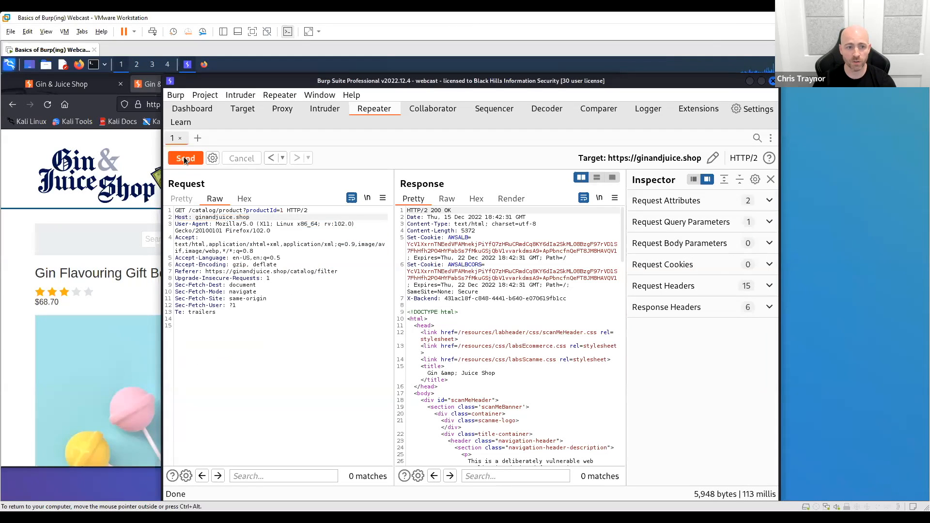
- Delete every header below Host, from User-Agent through Te, and resend the request
{"action": "left_click_drag", "start_coordinate": [294, 314], "coordinate": [280, 217]}
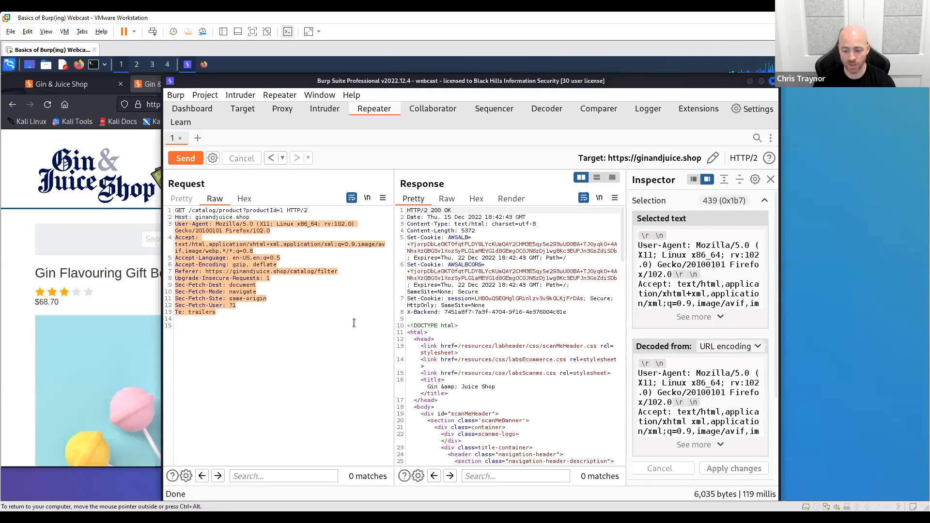
{"action": "key", "text": "BackSpace"}
{"action": "left_click", "coordinate": [185, 157]}
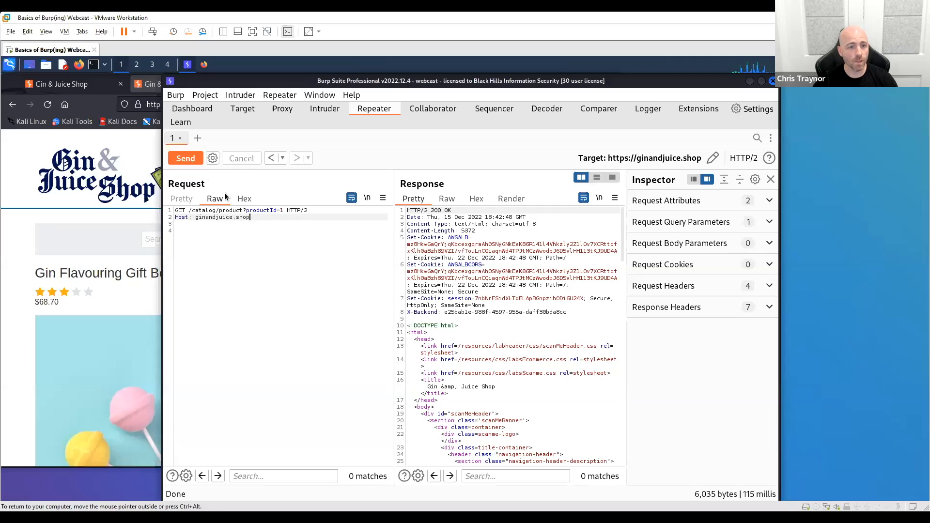
- Step back and forth through the Repeater history to compare the sent requests, ending on the first one with its full headers
{"action": "left_click", "coordinate": [270, 158]}
{"action": "left_click", "coordinate": [298, 156]}
{"action": "left_click", "coordinate": [269, 155]}
{"action": "left_click", "coordinate": [269, 156]}
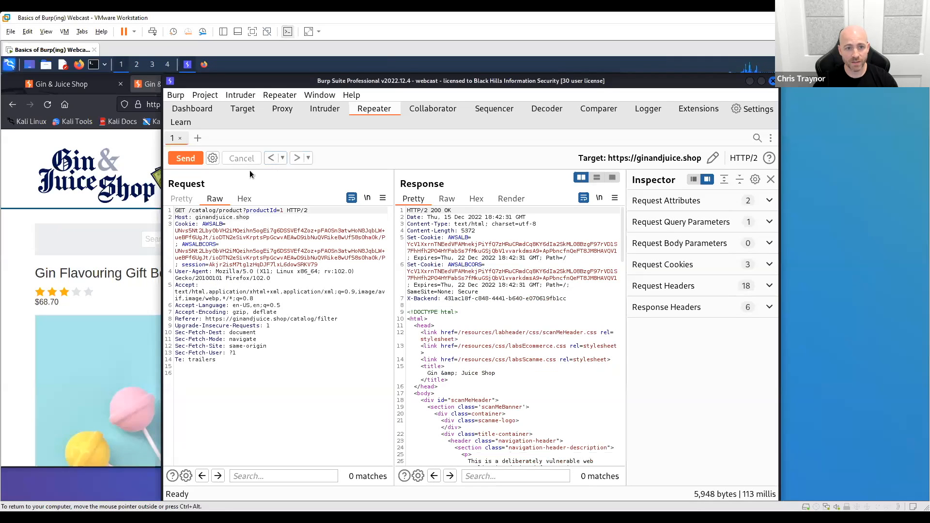
{"action": "left_click", "coordinate": [295, 158]}
{"action": "left_click", "coordinate": [272, 158]}
{"action": "left_click", "coordinate": [271, 158]}
{"action": "left_click", "coordinate": [299, 156]}
{"action": "left_click", "coordinate": [299, 156]}
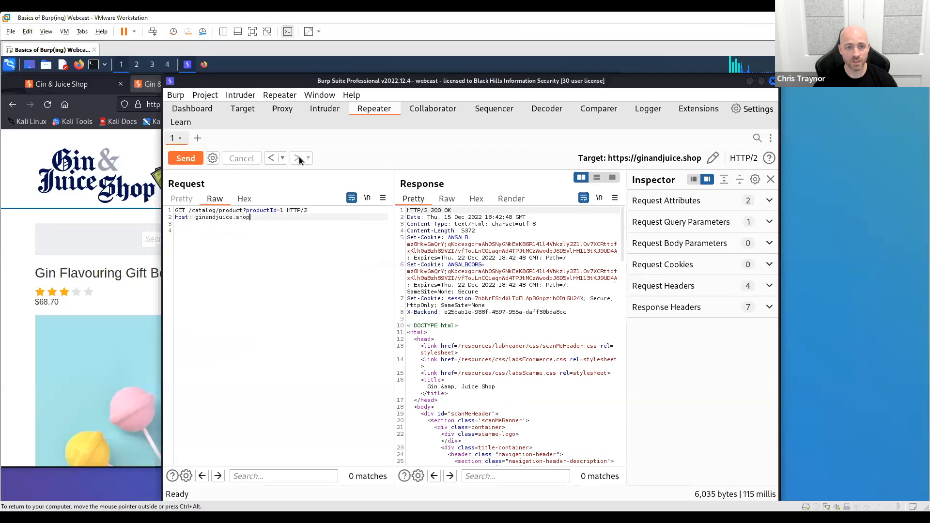
{"action": "left_click", "coordinate": [266, 158]}
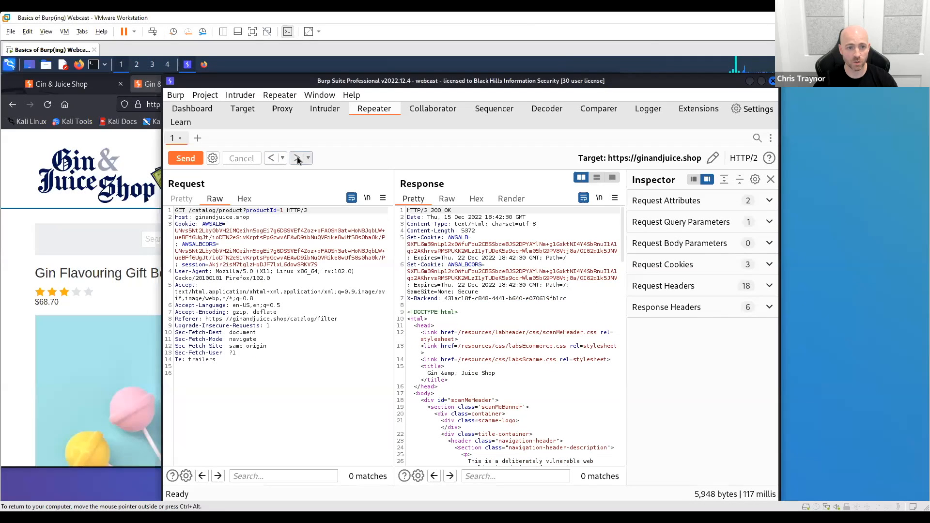
{"action": "left_click", "coordinate": [297, 156]}
{"action": "left_click", "coordinate": [268, 160]}
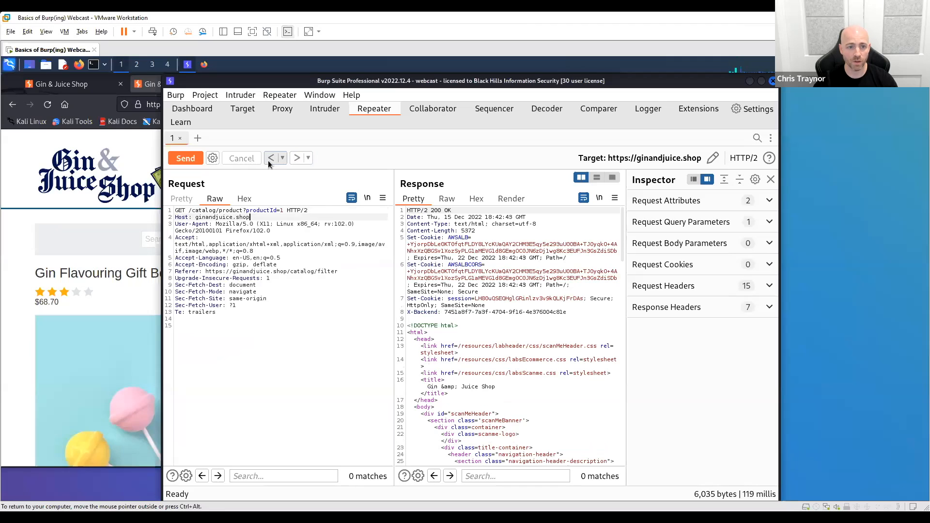
{"action": "left_click", "coordinate": [269, 161]}
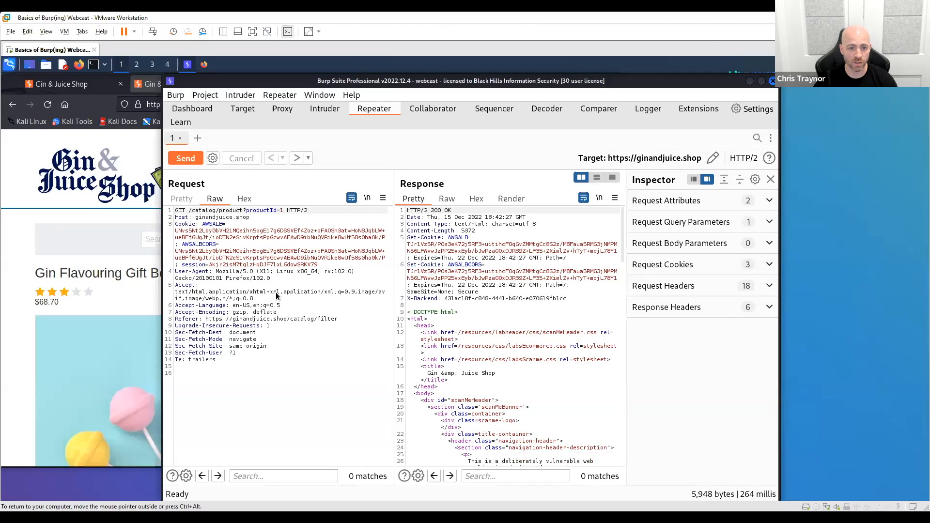
- Create a new scan of the product request and add the library configuration "Audit coverage - maximum"
{"action": "right_click", "coordinate": [275, 293]}
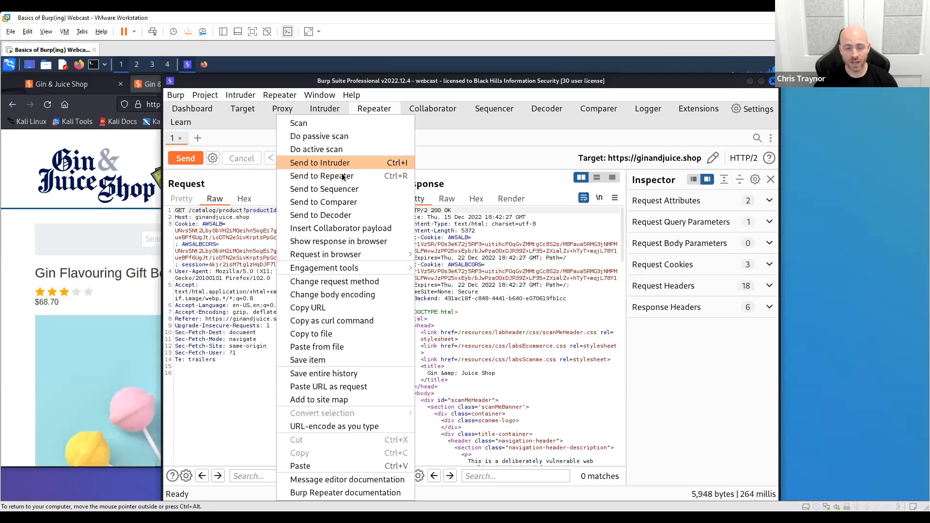
{"action": "left_click", "coordinate": [319, 122]}
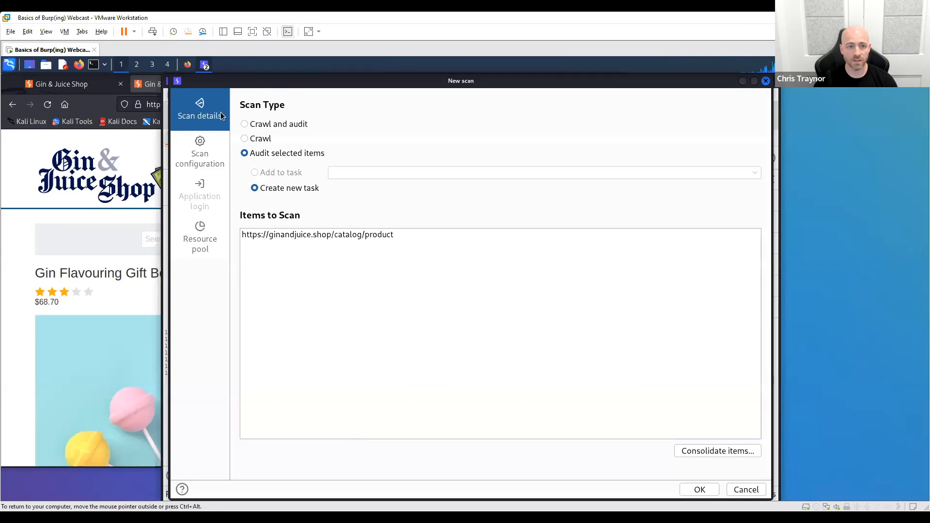
{"action": "left_click", "coordinate": [200, 152]}
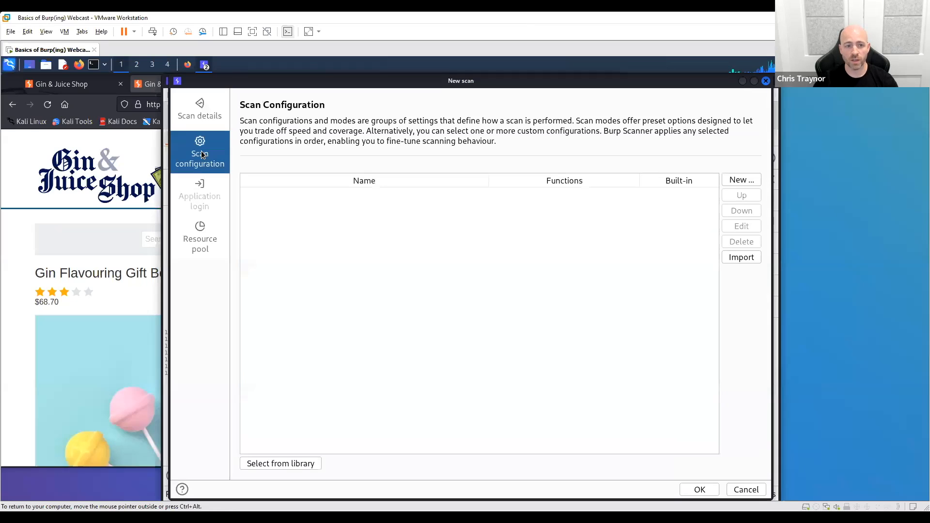
{"action": "left_click", "coordinate": [282, 463]}
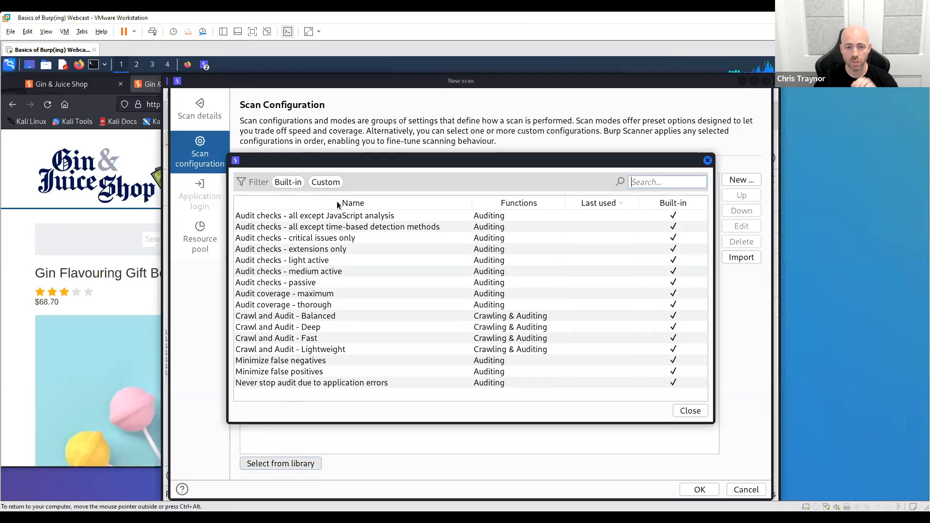
{"action": "double_click", "coordinate": [336, 293]}
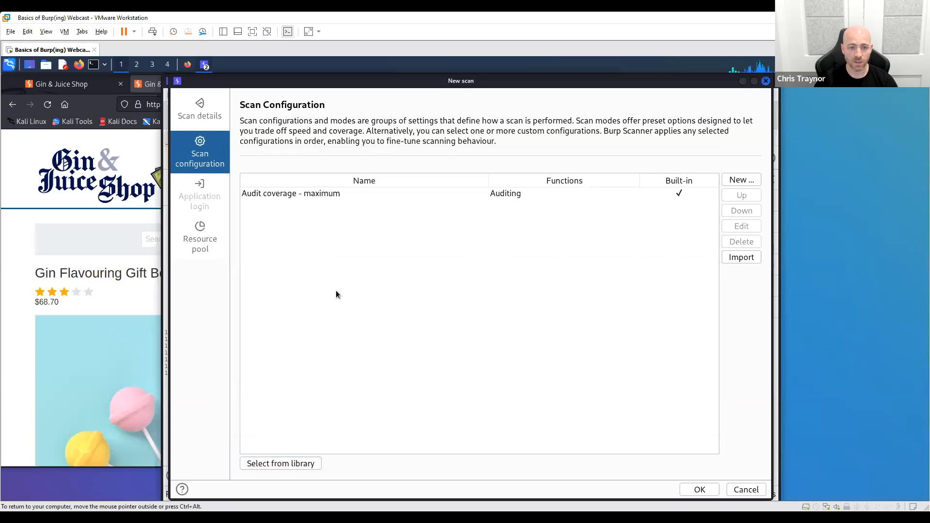
- Review the scan details and resource pool, and launch the audit with the default resource pool
{"action": "left_click", "coordinate": [199, 110]}
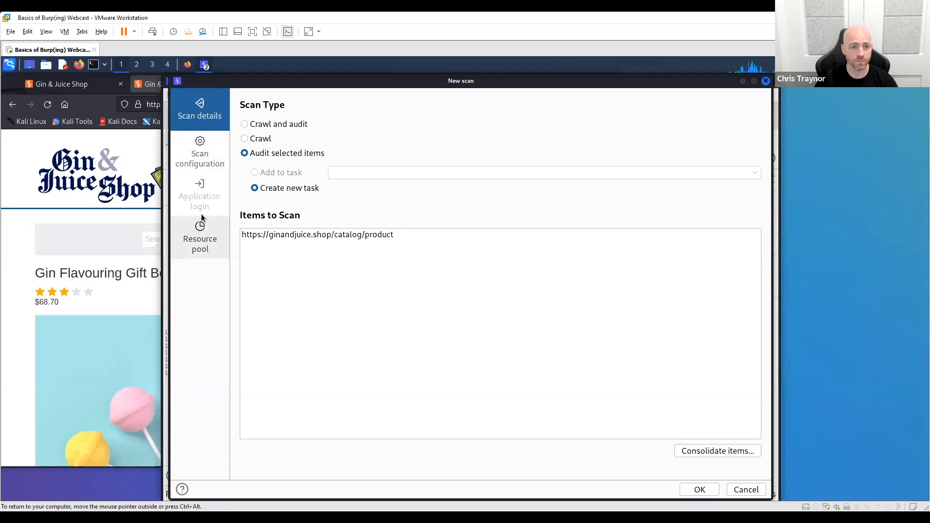
{"action": "left_click", "coordinate": [204, 234]}
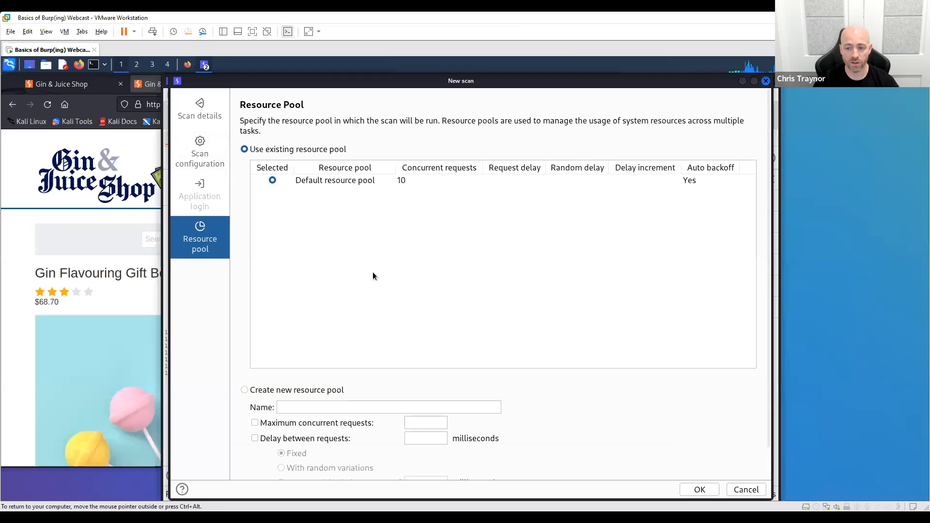
{"action": "left_click", "coordinate": [694, 490]}
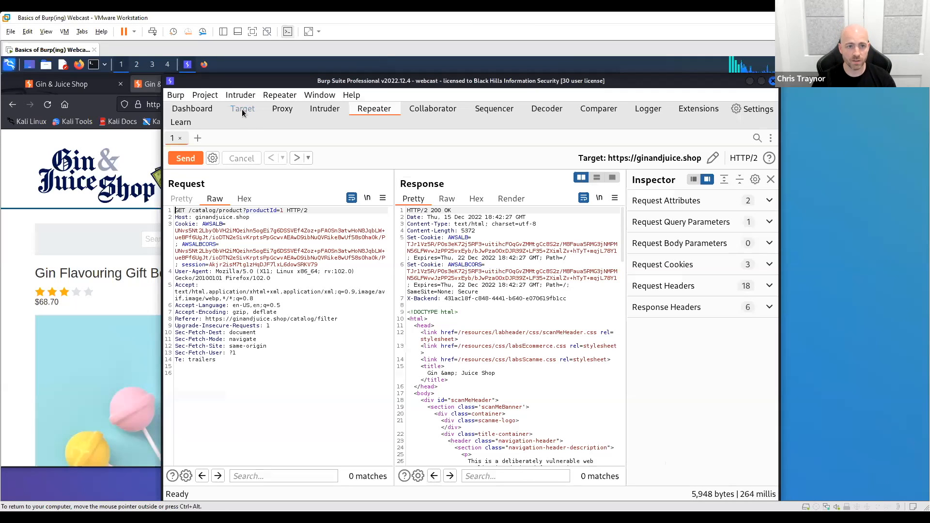
- Examine the ginandjuice.shop audit task and its progress on the Dashboard
{"action": "left_click", "coordinate": [203, 110]}
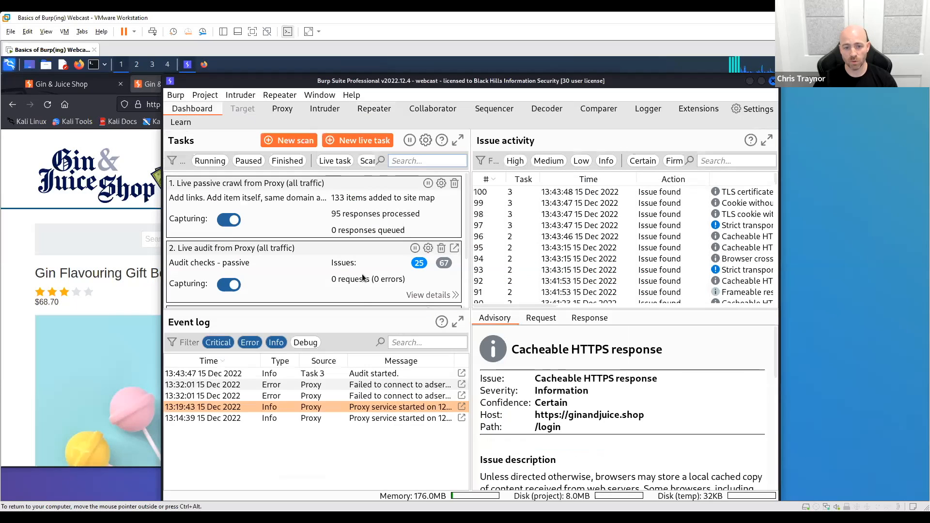
{"action": "left_click_drag", "start_coordinate": [365, 354], "coordinate": [342, 306]}
{"action": "scroll", "coordinate": [356, 275], "scroll_direction": "down", "scroll_amount": 3}
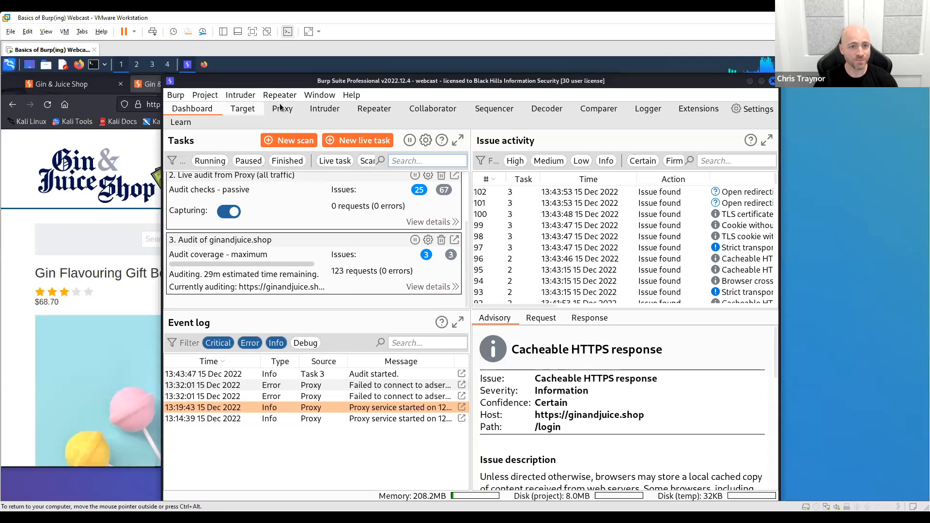
- Send the product request from Repeater to Intruder and open it there
{"action": "left_click", "coordinate": [369, 114]}
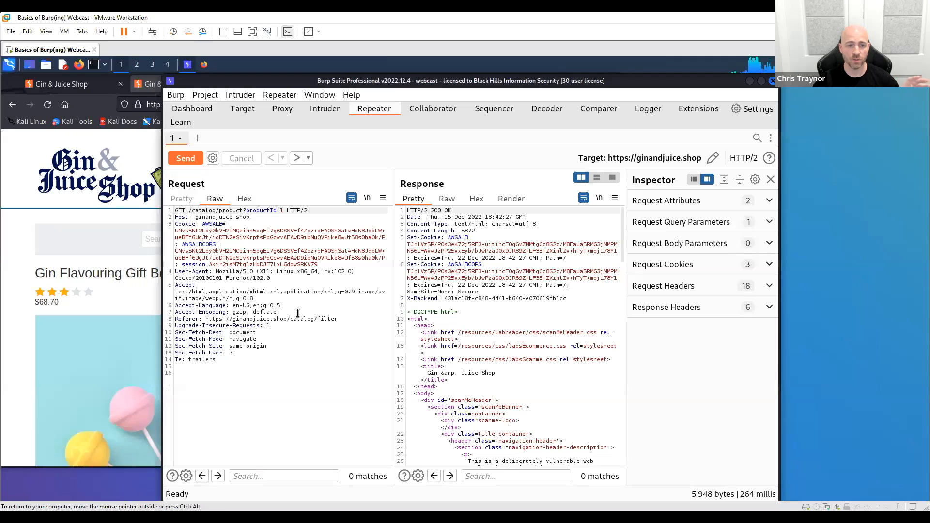
{"action": "right_click", "coordinate": [279, 281]}
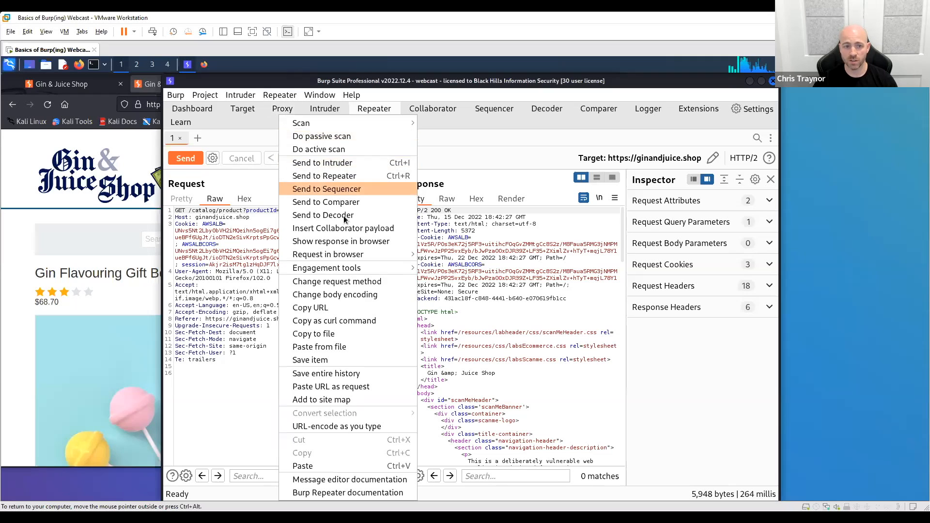
{"action": "left_click", "coordinate": [334, 163]}
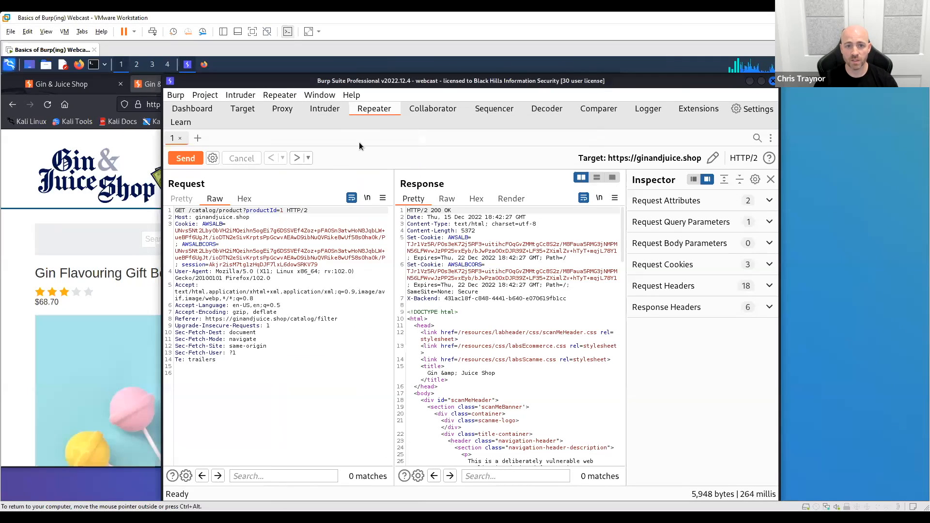
{"action": "left_click", "coordinate": [328, 109]}
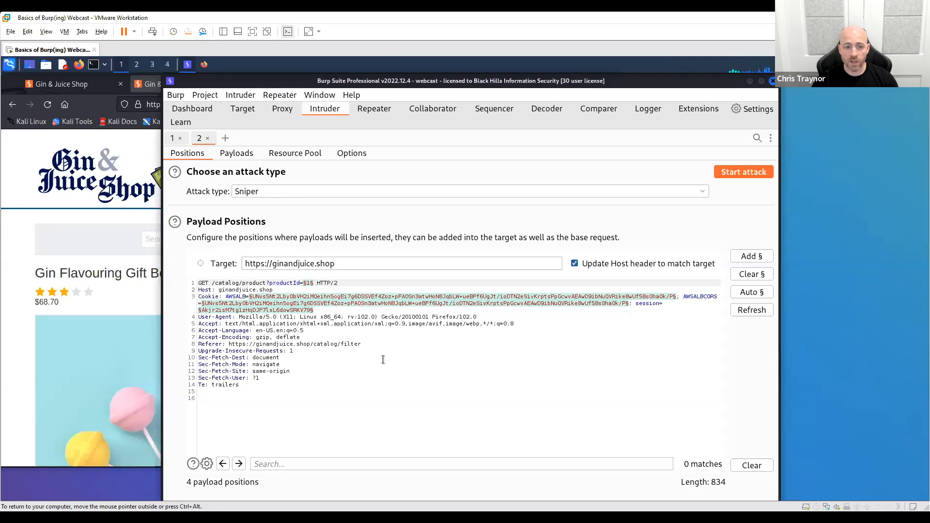
- Examine the marked payload positions in the Intruder request and the available attack types
{"action": "left_click", "coordinate": [286, 283]}
{"action": "left_click", "coordinate": [358, 384]}
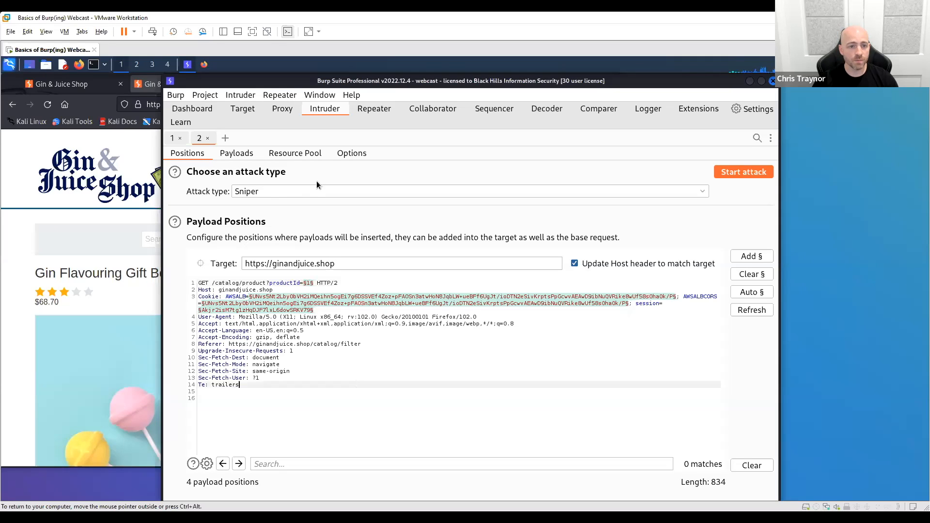
{"action": "left_click", "coordinate": [314, 193]}
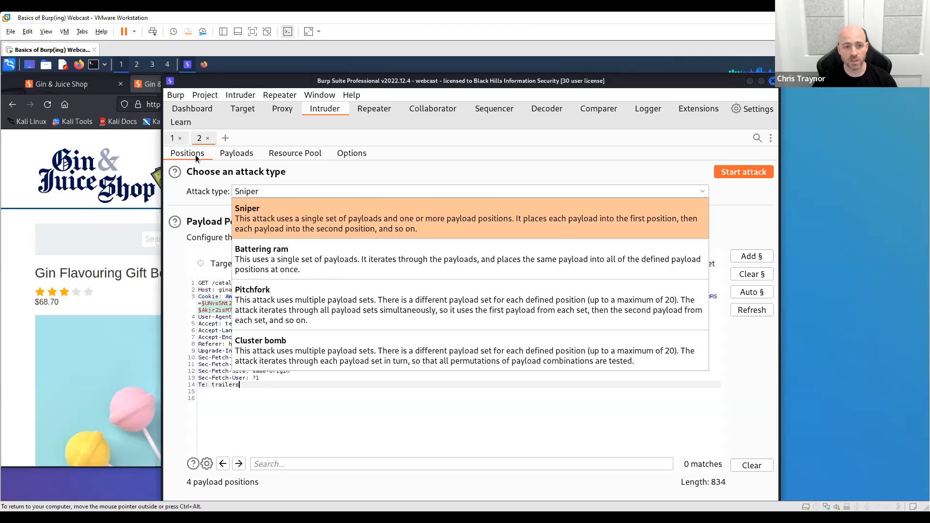
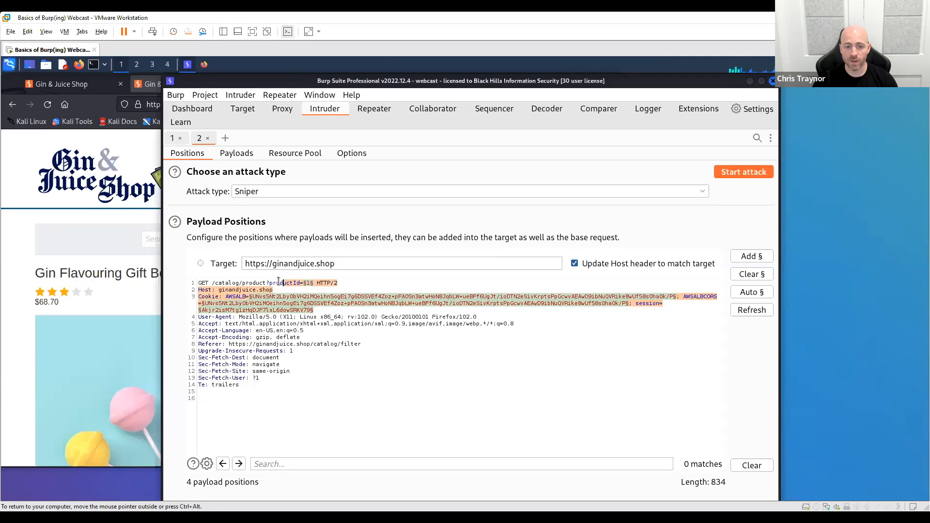
- Clear the text selection in the Intruder request, leaving the payload markers in place
{"action": "left_click", "coordinate": [526, 403]}
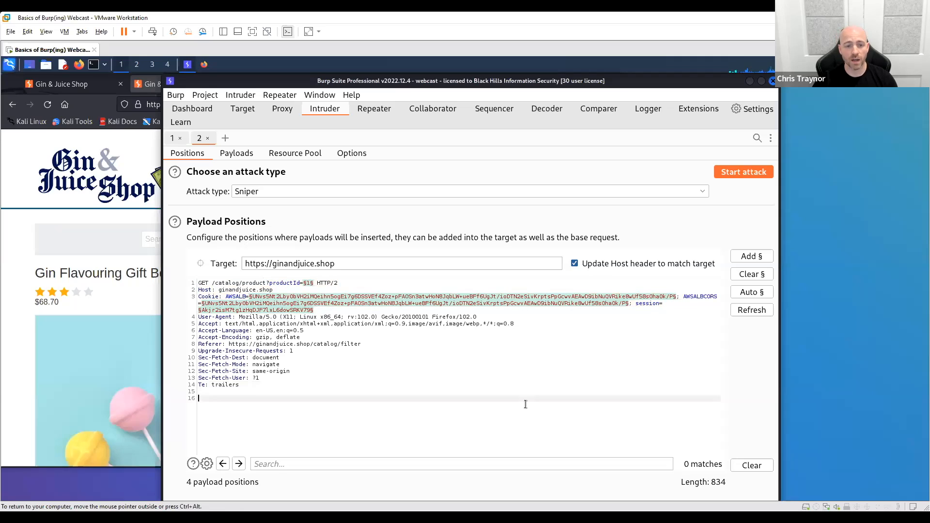
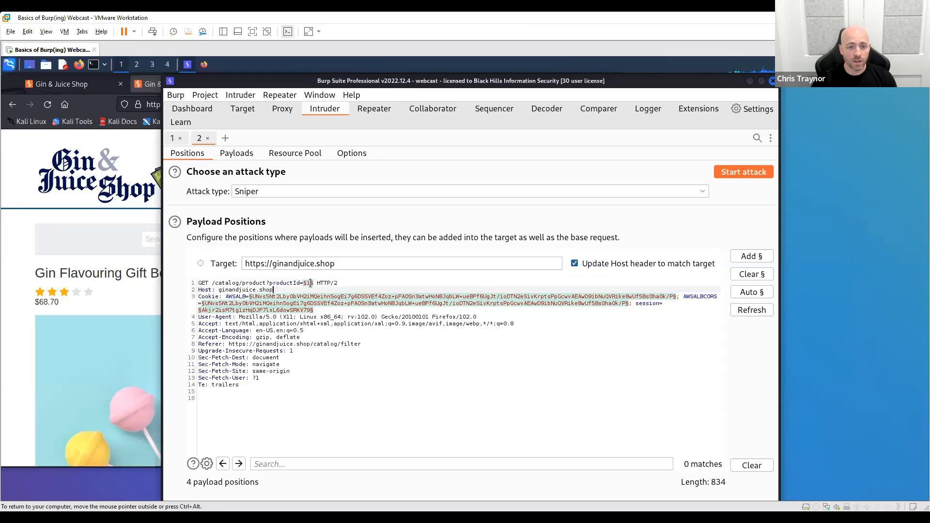
- Highlight the marked productId value in the Intruder request line to examine that payload position
{"action": "double_click", "coordinate": [311, 284]}
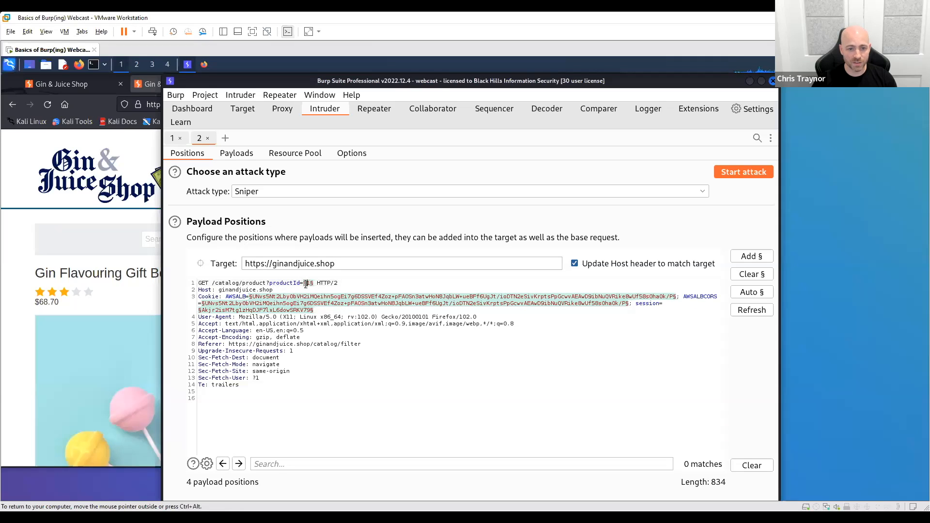
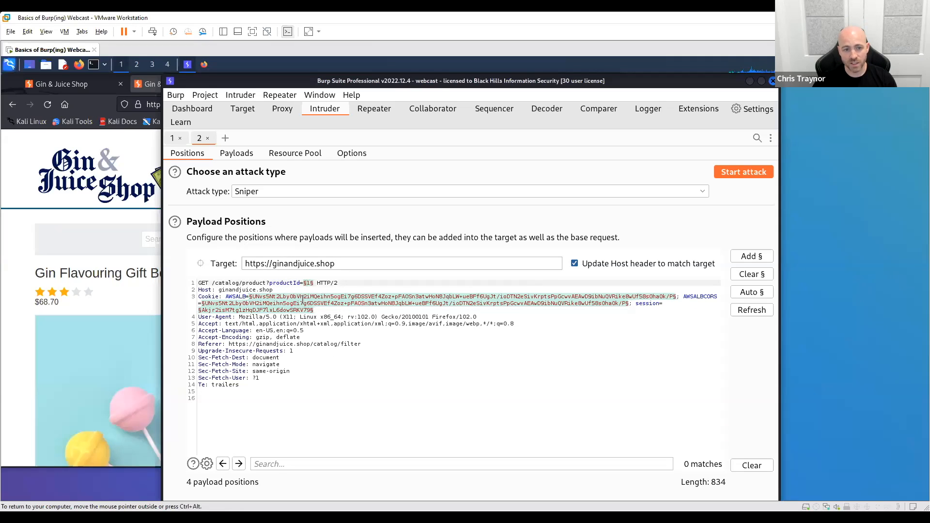
- Replace the automatic payload positions with a single one around the productId value in the request line, and bring up the payload settings
{"action": "left_click", "coordinate": [753, 274]}
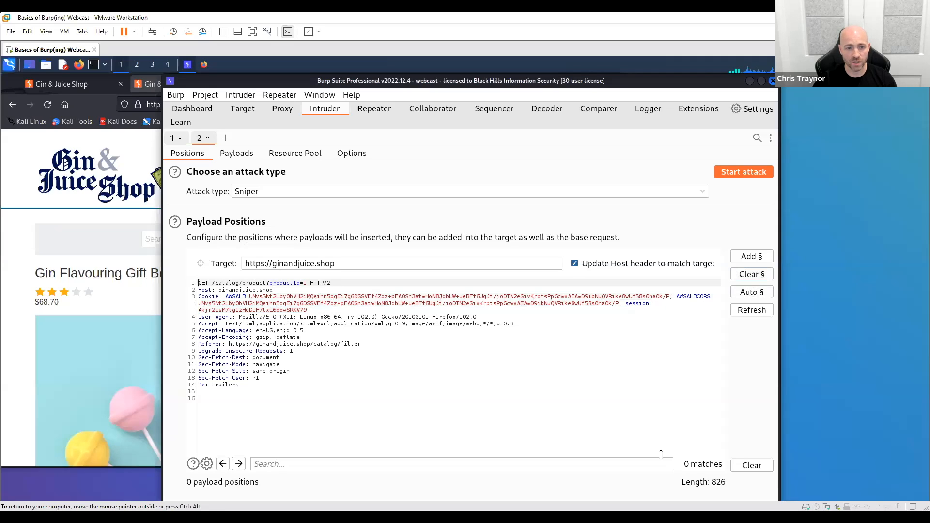
{"action": "left_click_drag", "start_coordinate": [198, 296], "coordinate": [337, 305]}
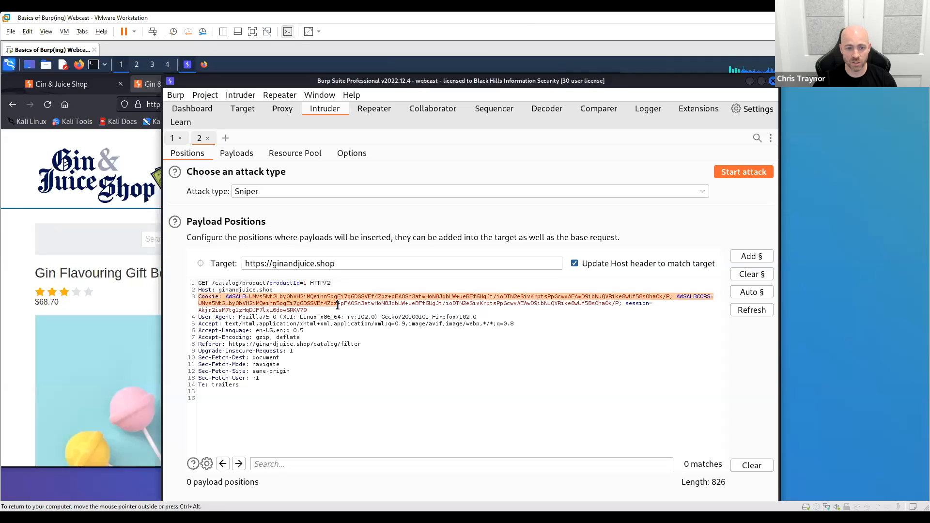
{"action": "double_click", "coordinate": [305, 283]}
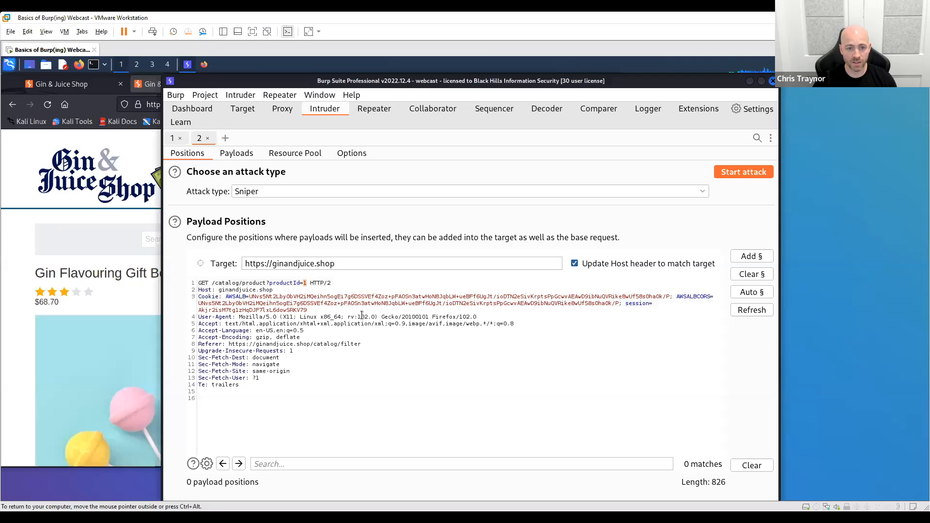
{"action": "left_click", "coordinate": [752, 256]}
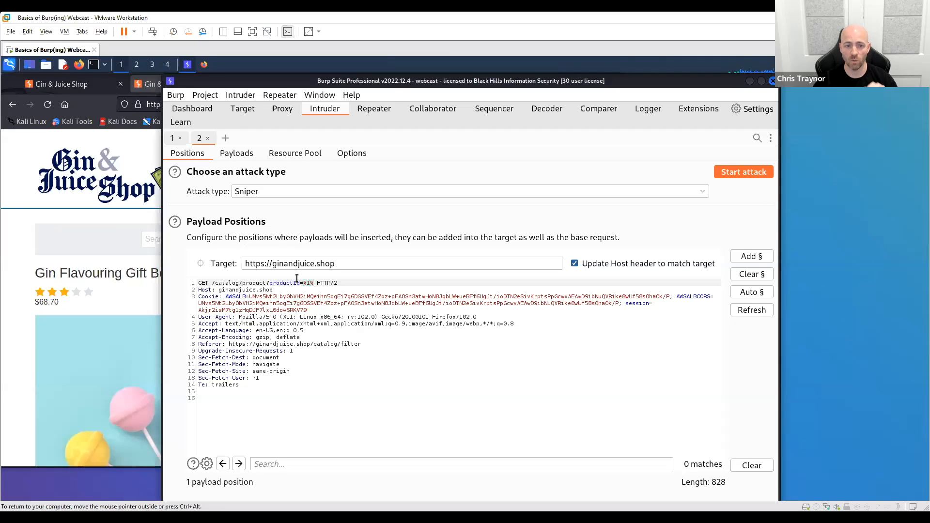
{"action": "left_click", "coordinate": [237, 153]}
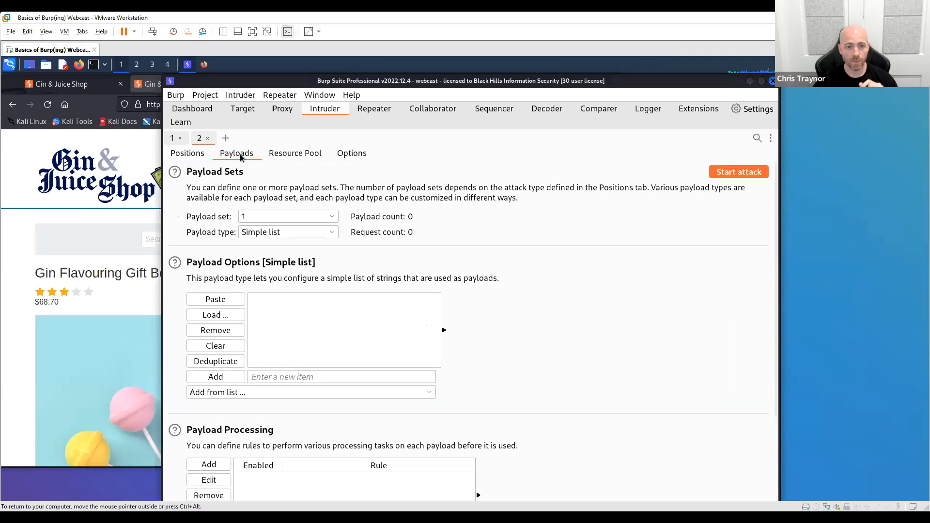
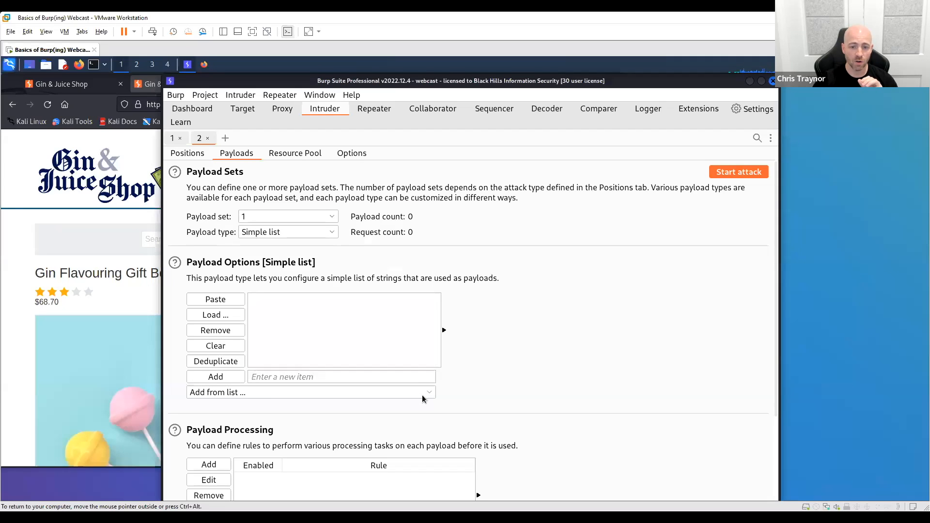
- Browse the predefined payload lists that can be added to the simple list, locating the Fuzzing - SQL injection entry
{"action": "left_click", "coordinate": [423, 394]}
{"action": "scroll", "coordinate": [354, 331], "scroll_direction": "down", "scroll_amount": 3}
{"action": "scroll", "coordinate": [354, 329], "scroll_direction": "down", "scroll_amount": 3}
{"action": "scroll", "coordinate": [354, 329], "scroll_direction": "up", "scroll_amount": 6}
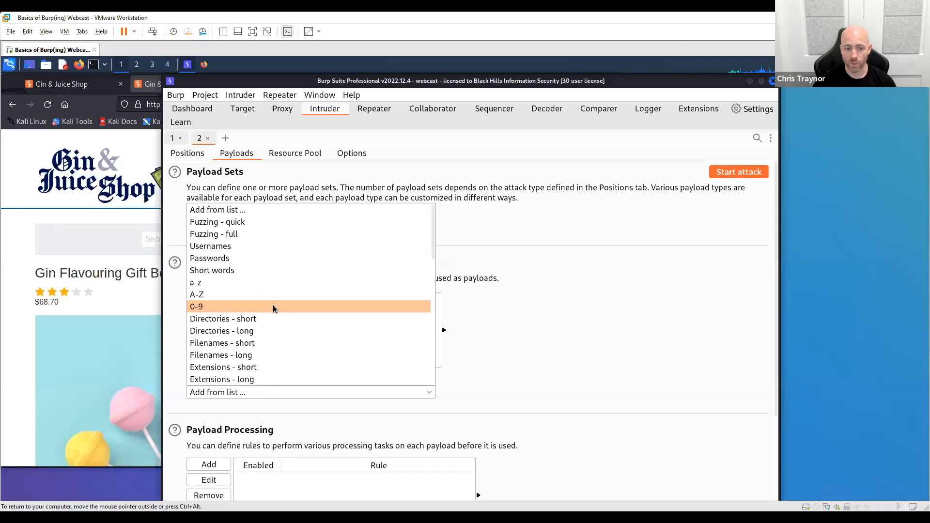
{"action": "scroll", "coordinate": [305, 319], "scroll_direction": "down", "scroll_amount": 1}
{"action": "scroll", "coordinate": [312, 320], "scroll_direction": "down", "scroll_amount": 3}
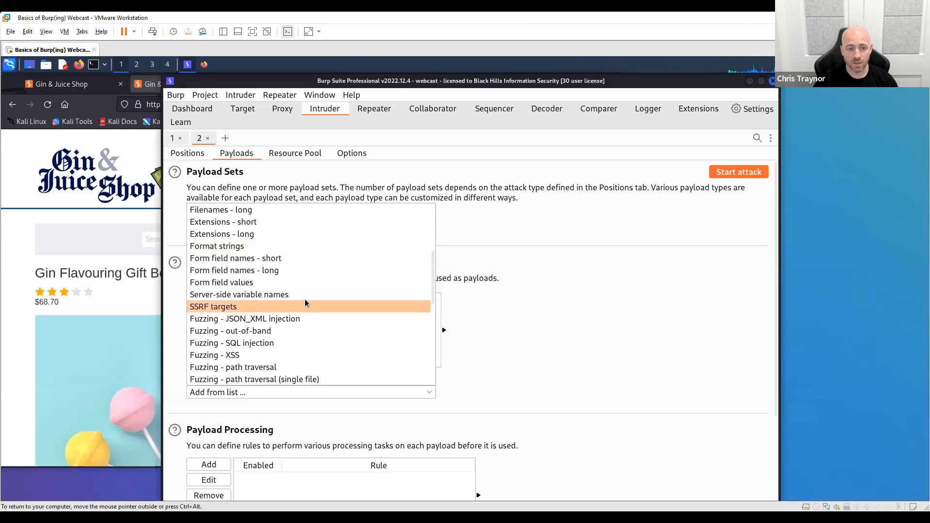
{"action": "scroll", "coordinate": [305, 304], "scroll_direction": "down", "scroll_amount": 1}
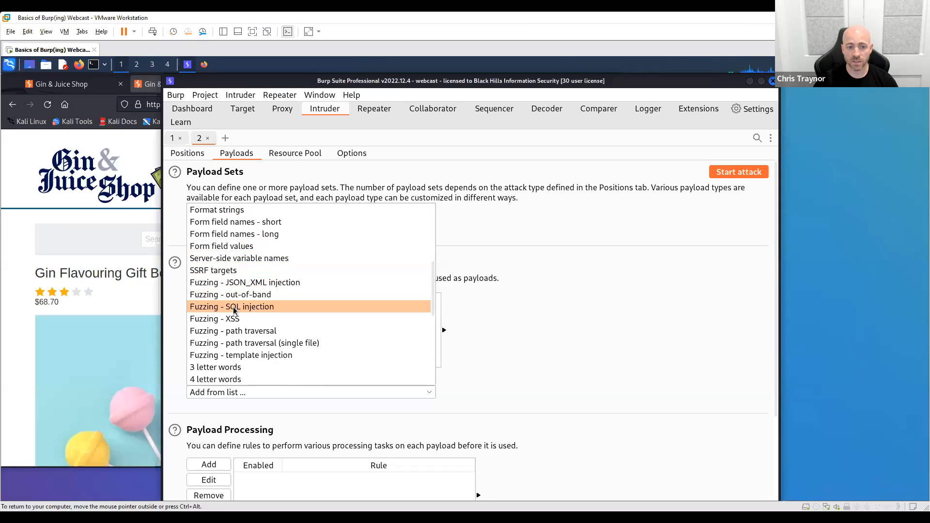
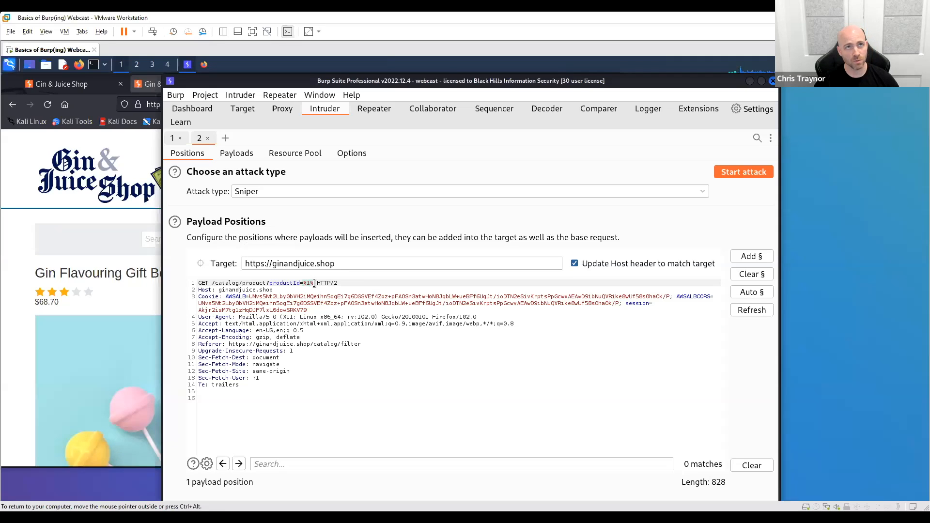
- Highlight the marked productId payload position in the GET request line of the Sniper attack
{"action": "left_click_drag", "start_coordinate": [314, 283], "coordinate": [304, 284]}
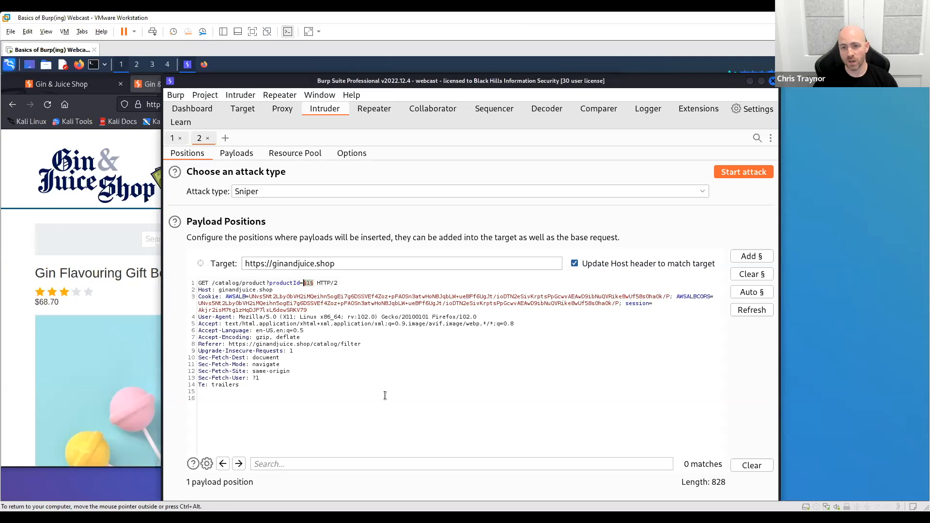
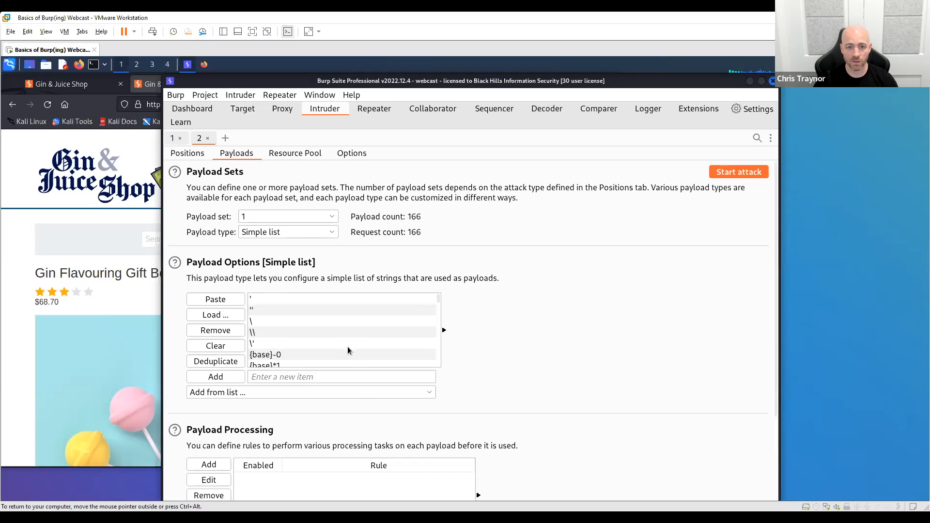
- Review the attack's resource pool settings, including the default pool and the options for creating a new pool with concurrency and delay limits
{"action": "left_click", "coordinate": [308, 154]}
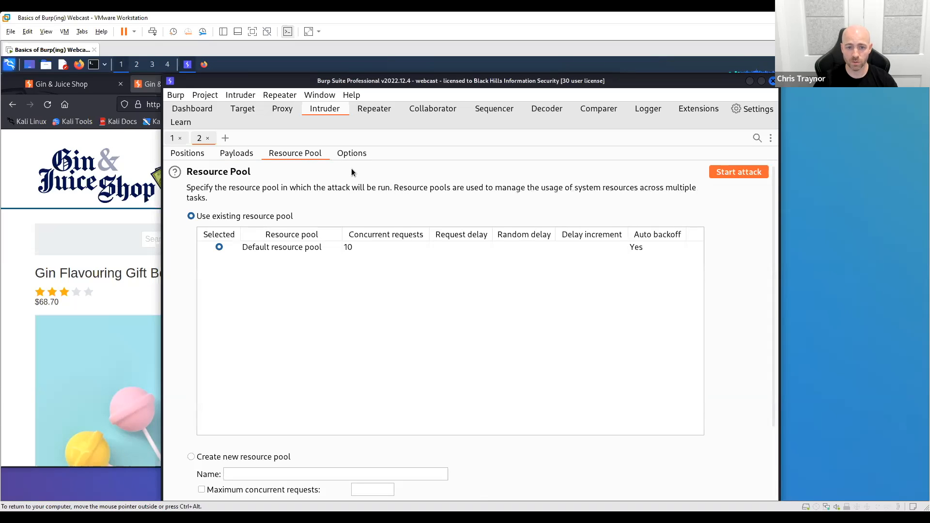
{"action": "left_click", "coordinate": [342, 249]}
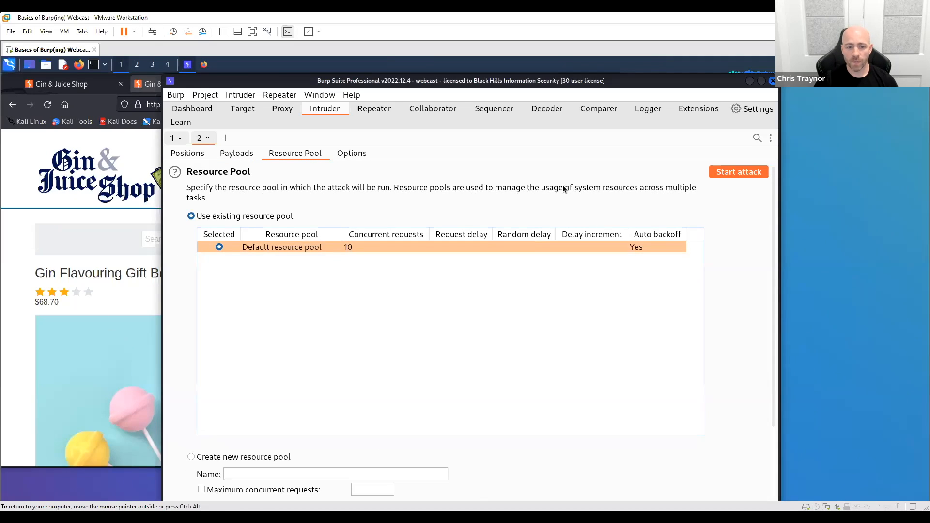
{"action": "scroll", "coordinate": [359, 321], "scroll_direction": "down", "scroll_amount": 3}
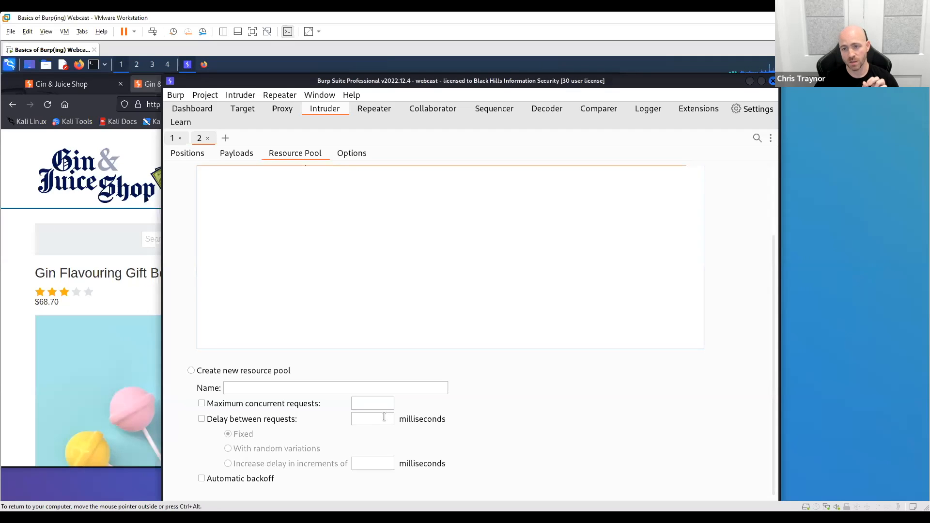
{"action": "scroll", "coordinate": [565, 395], "scroll_direction": "up", "scroll_amount": 3}
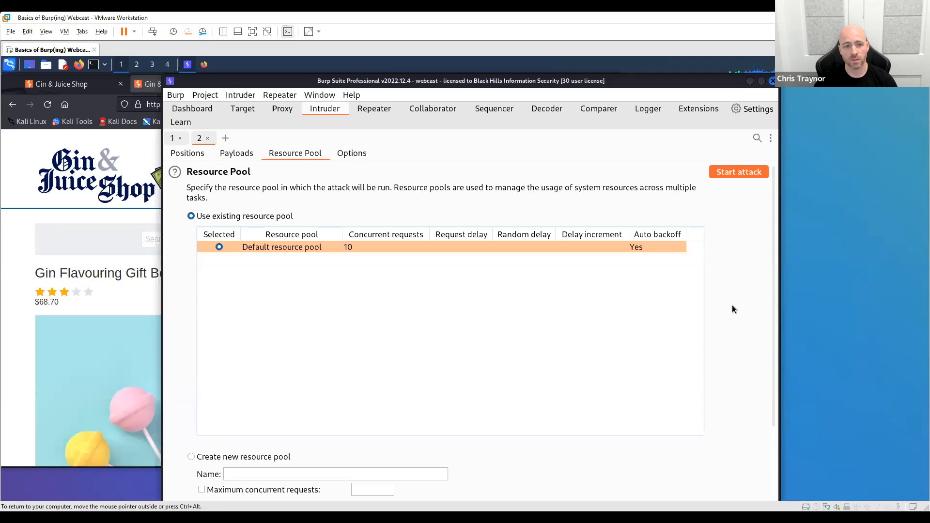
- Examine the attack options for request headers, error handling, attack results, and Grep match, extract and payload settings
{"action": "left_click", "coordinate": [353, 152]}
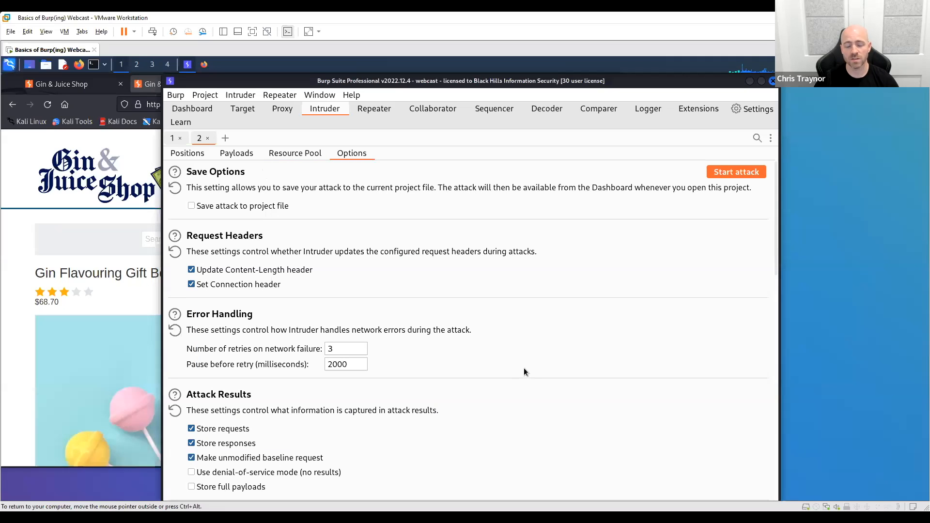
{"action": "scroll", "coordinate": [524, 372], "scroll_direction": "down", "scroll_amount": 10}
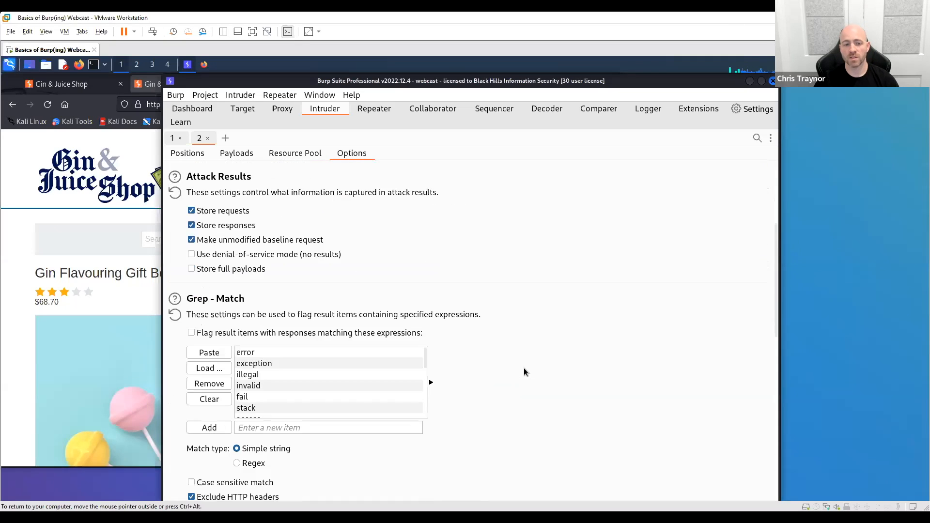
{"action": "scroll", "coordinate": [524, 373], "scroll_direction": "down", "scroll_amount": 6}
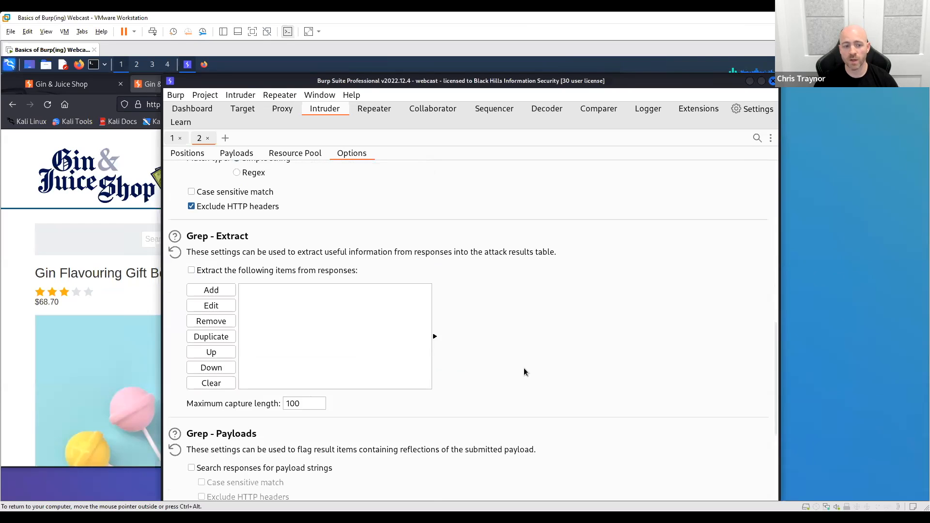
{"action": "scroll", "coordinate": [525, 368], "scroll_direction": "up", "scroll_amount": 12}
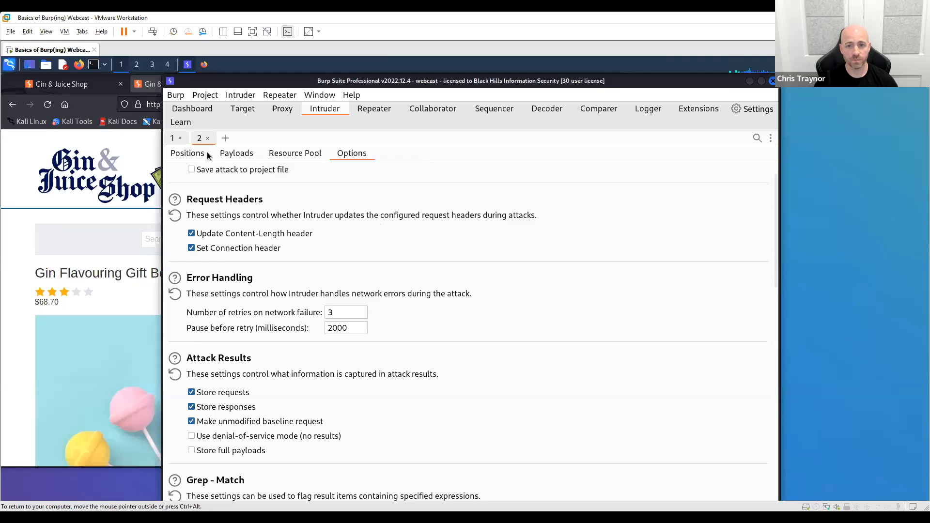
- Return to the payload positions and start the Sniper attack on the productId parameter of ginandjuice.shop
{"action": "left_click", "coordinate": [190, 153]}
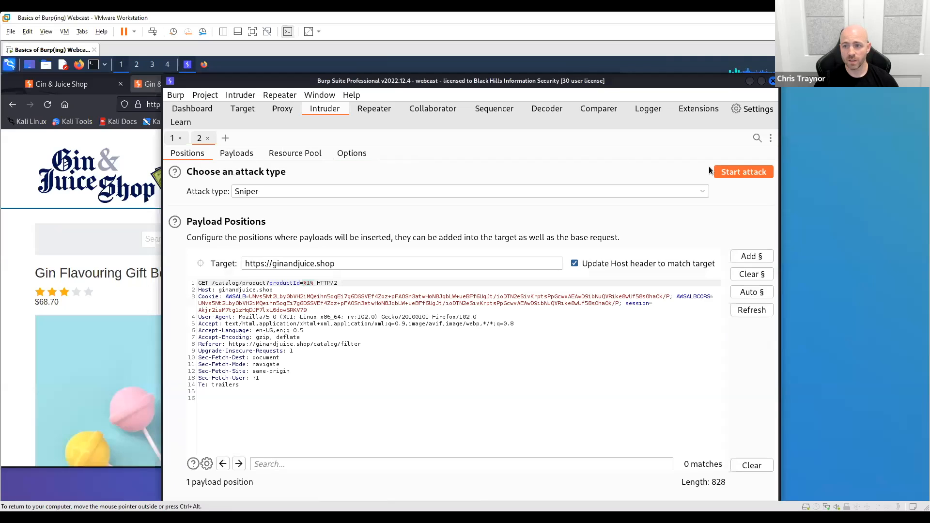
{"action": "left_click", "coordinate": [743, 172]}
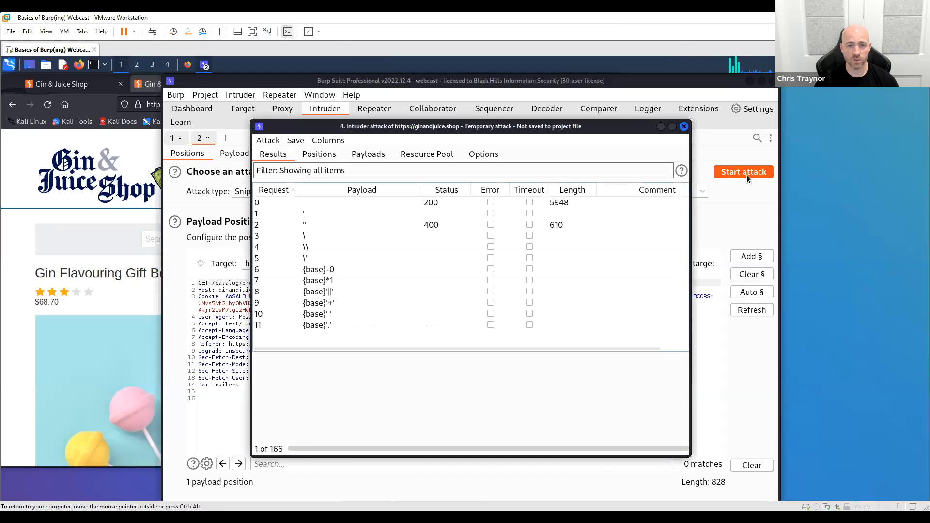
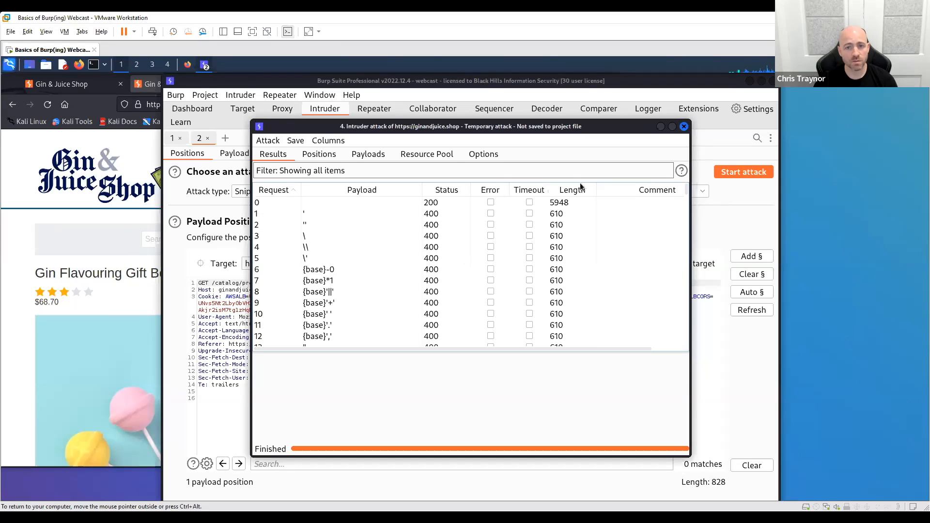
- Show the details of baseline request 0 in the Intruder attack results and maximize the results window
{"action": "left_click", "coordinate": [359, 201]}
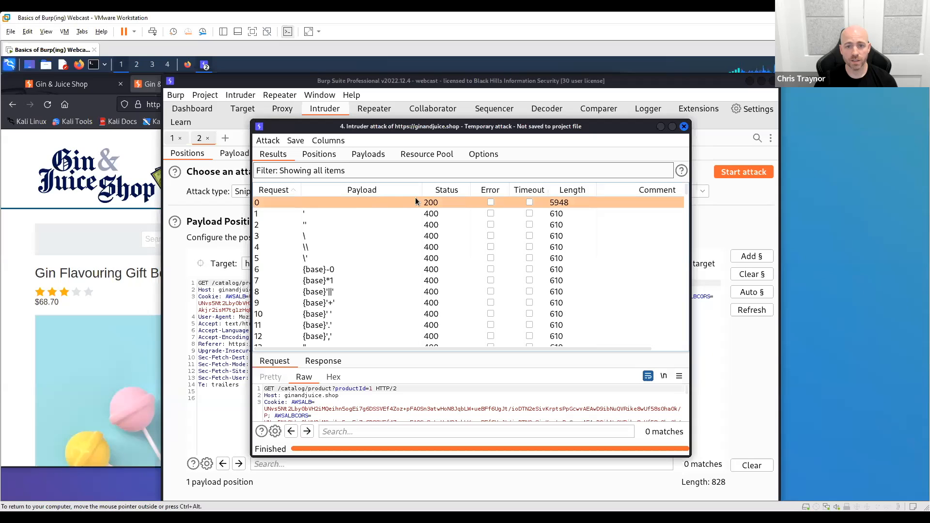
{"action": "double_click", "coordinate": [610, 125]}
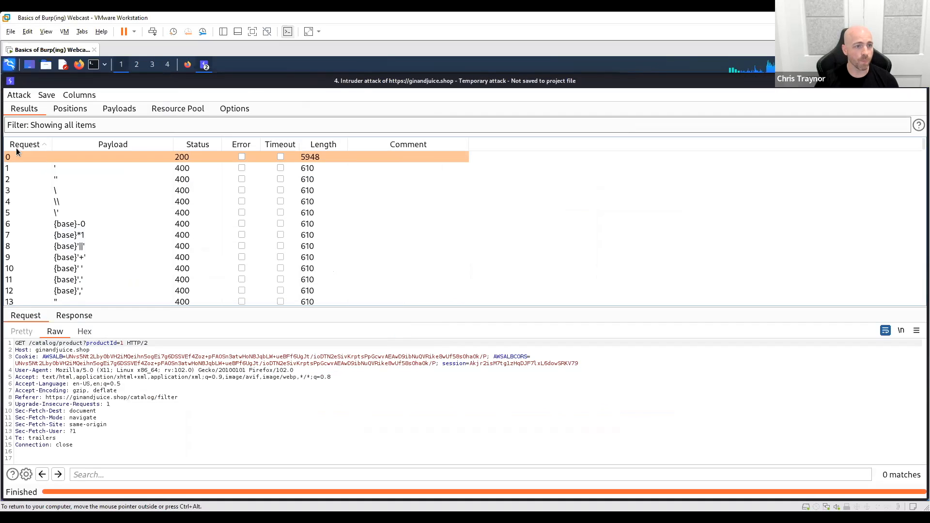
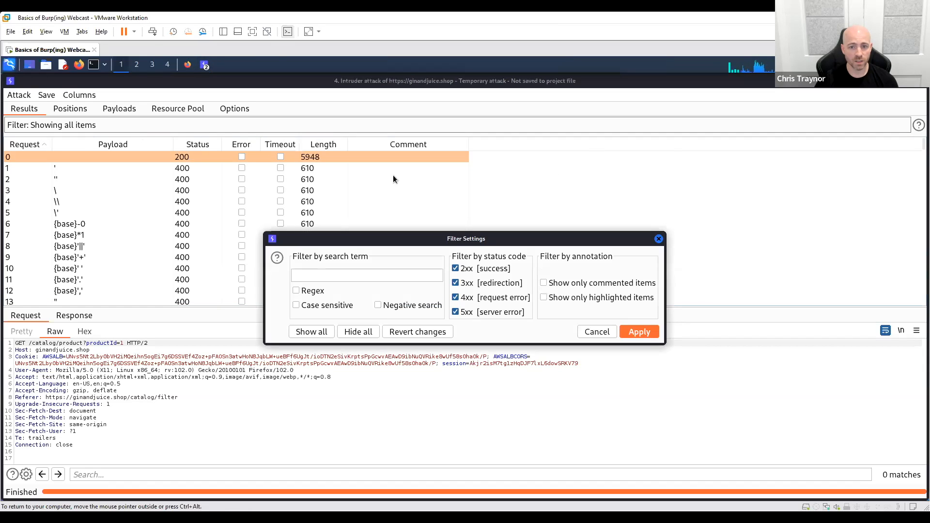
- Filter the Intruder attack results to hide 4xx request error responses, and select baseline request 0
{"action": "left_click", "coordinate": [455, 298]}
{"action": "left_click", "coordinate": [639, 332]}
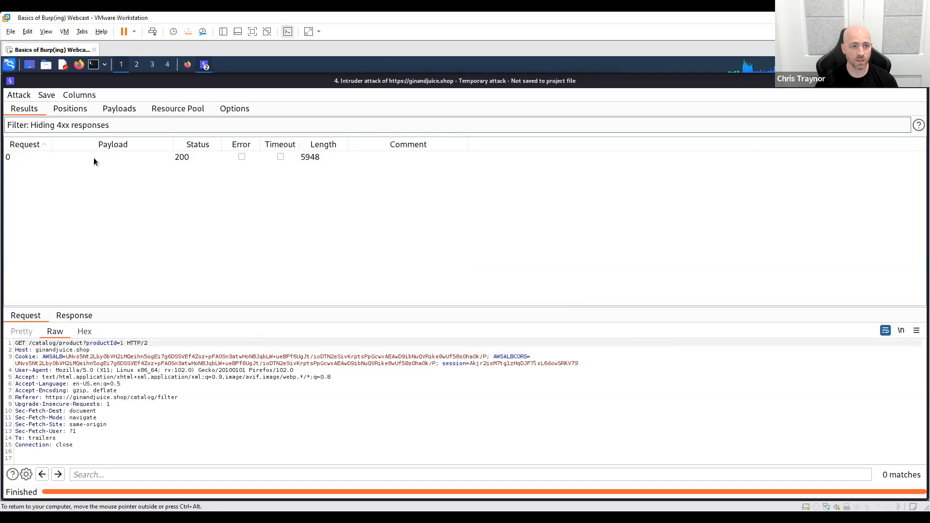
{"action": "left_click", "coordinate": [94, 159]}
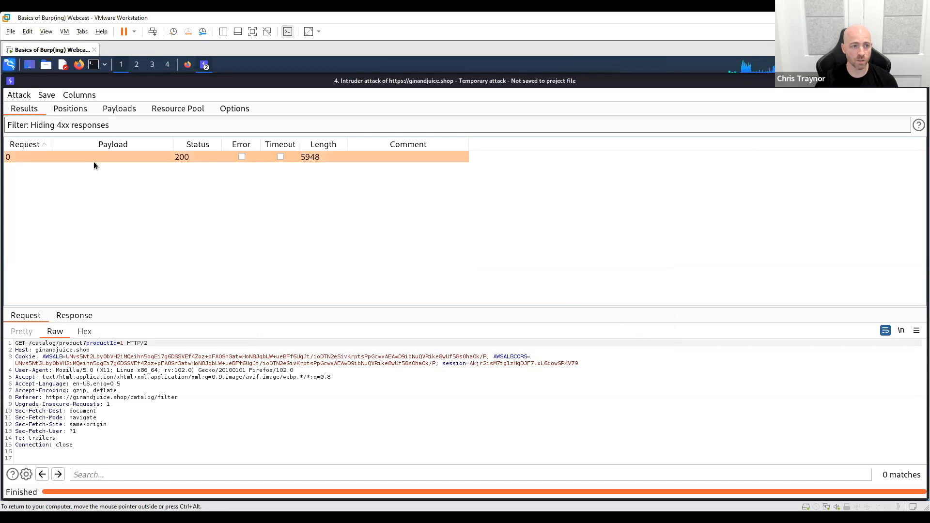
- Include 4xx request error responses in the attack results filter again to show all items
{"action": "left_click", "coordinate": [205, 125]}
{"action": "left_click", "coordinate": [456, 298]}
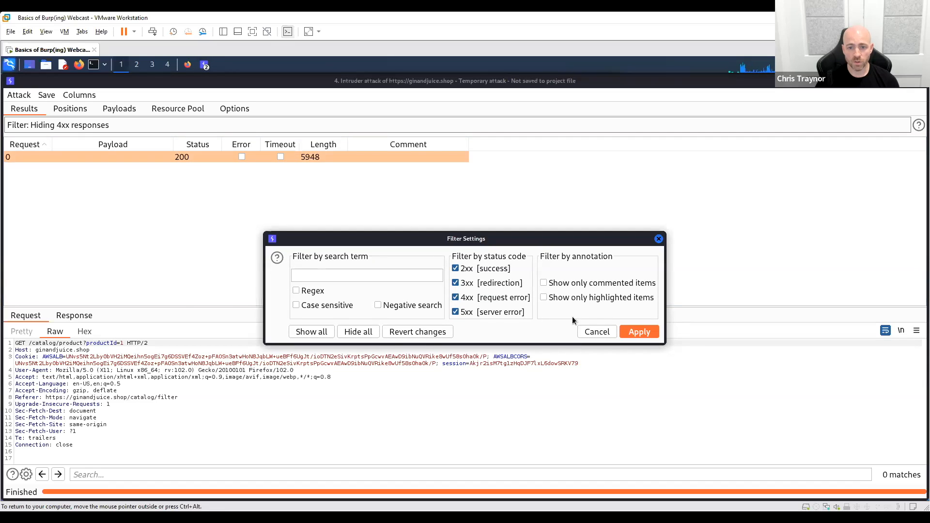
{"action": "left_click", "coordinate": [637, 332]}
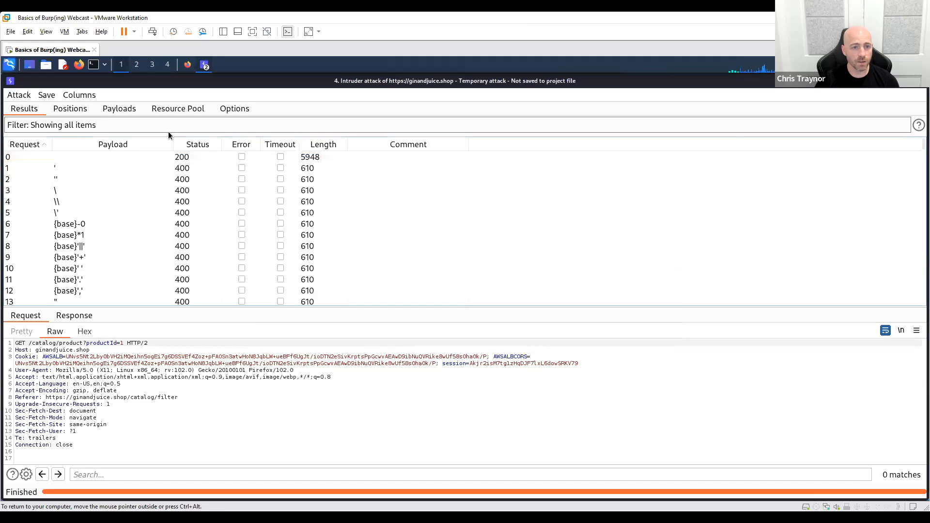
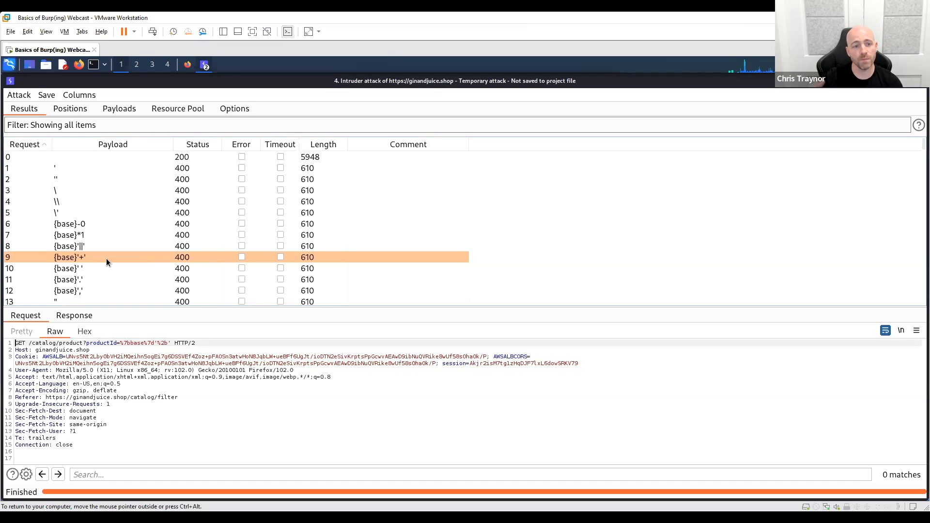
- Select baseline request 0 in the attack results and compare its status and length with those of the payload requests
{"action": "left_click", "coordinate": [127, 157]}
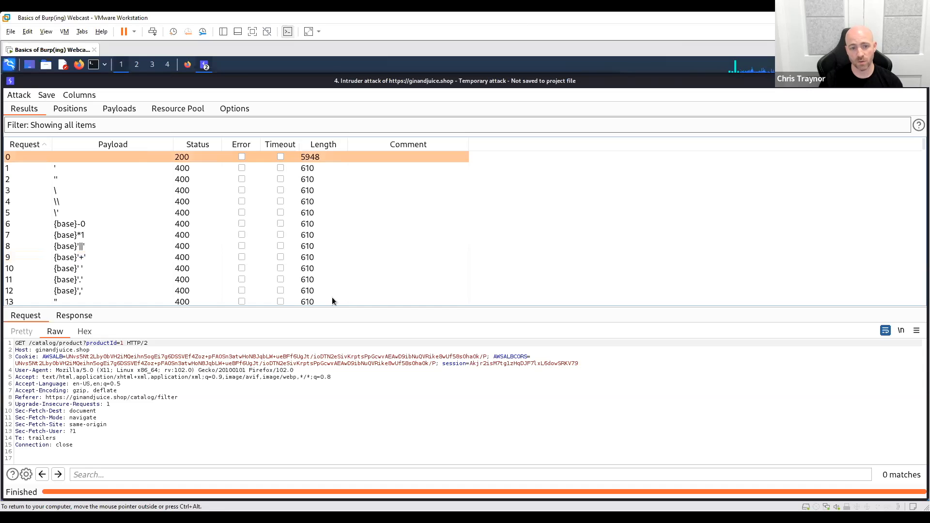
{"action": "scroll", "coordinate": [330, 275], "scroll_direction": "down", "scroll_amount": 18}
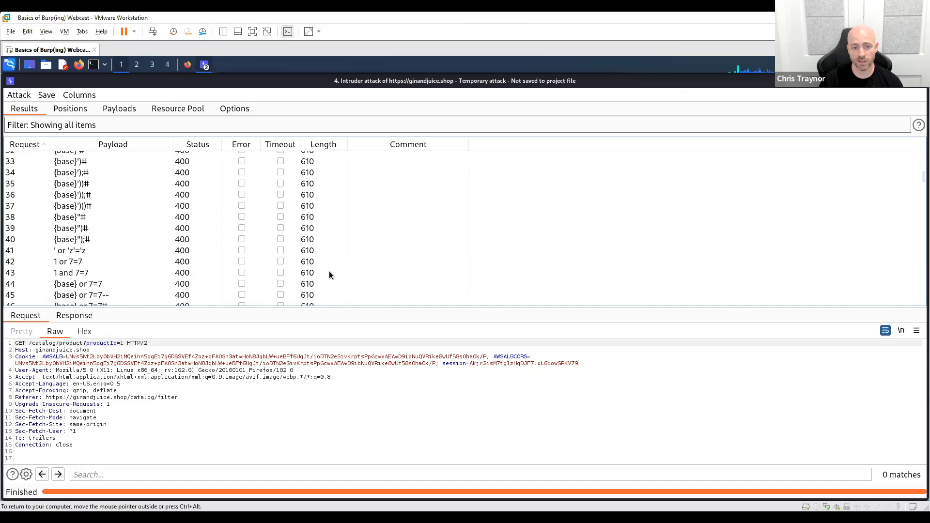
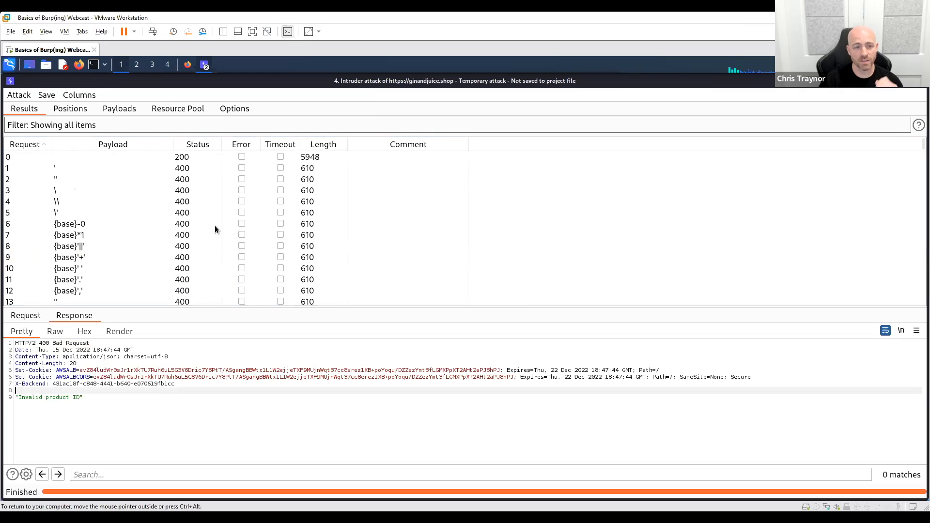
- Show the response of baseline request 0, and close the Intruder attack, discarding its results
{"action": "left_click", "coordinate": [53, 157]}
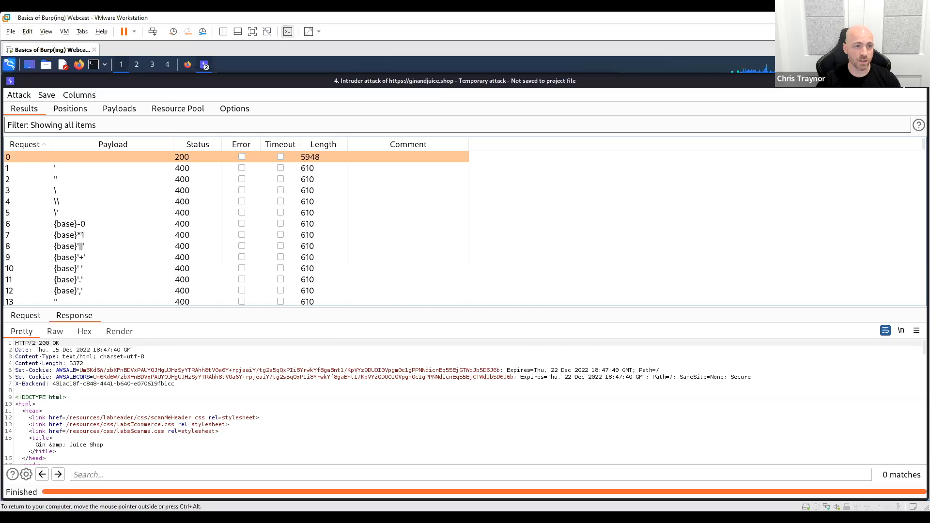
{"action": "left_click", "coordinate": [920, 81]}
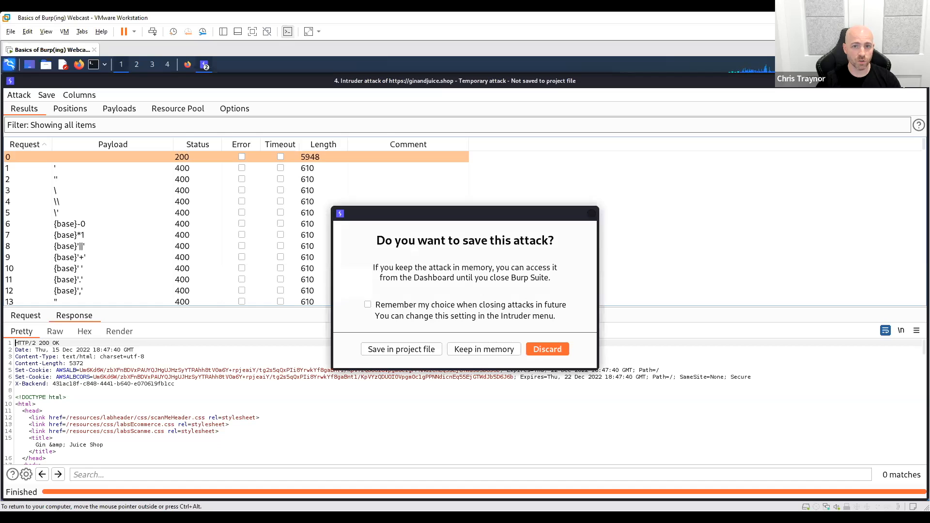
{"action": "left_click", "coordinate": [548, 351]}
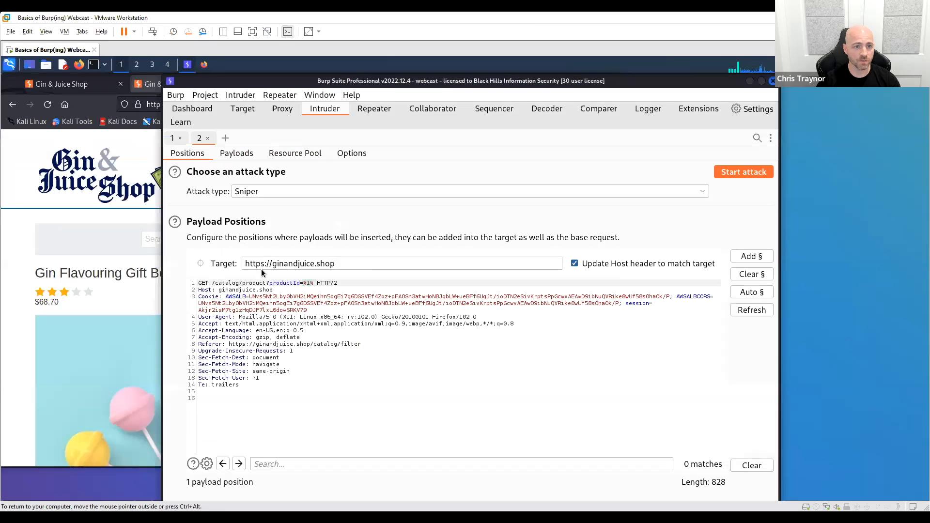
- Open the details of the ginandjuice.shop audit task on the dashboard and review its task details and audit items
{"action": "left_click", "coordinate": [191, 109]}
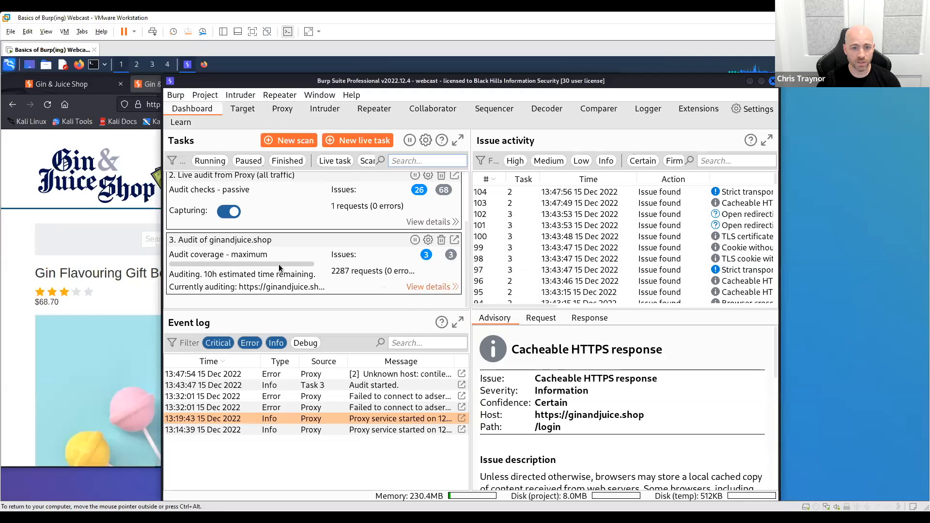
{"action": "left_click", "coordinate": [433, 288]}
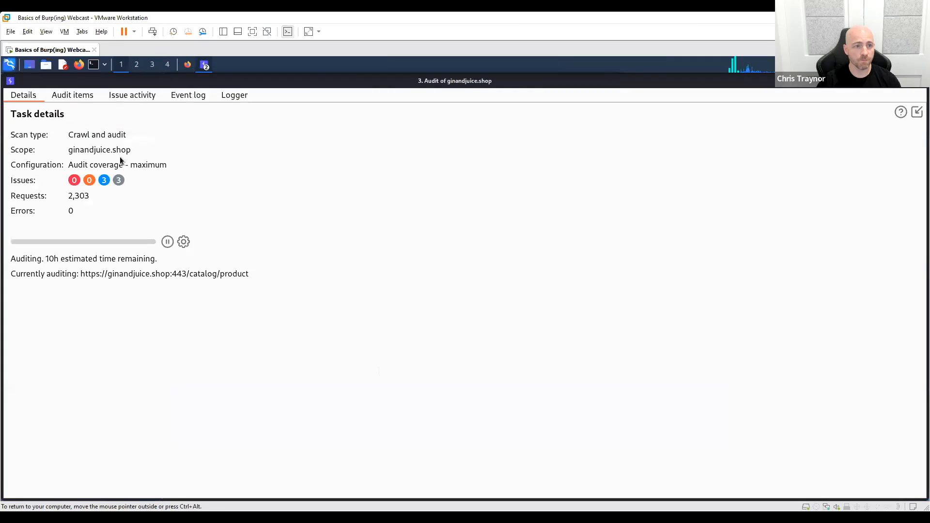
{"action": "left_click", "coordinate": [73, 96]}
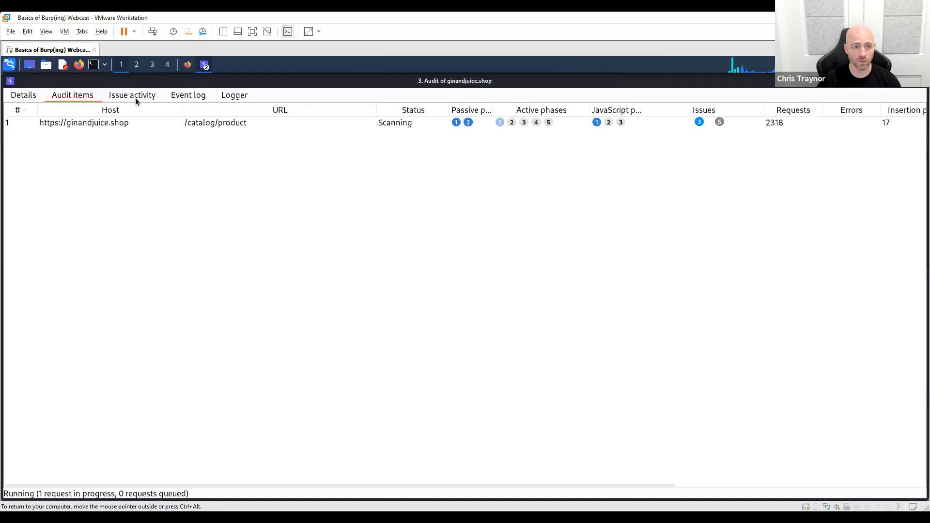
{"action": "left_click", "coordinate": [156, 124]}
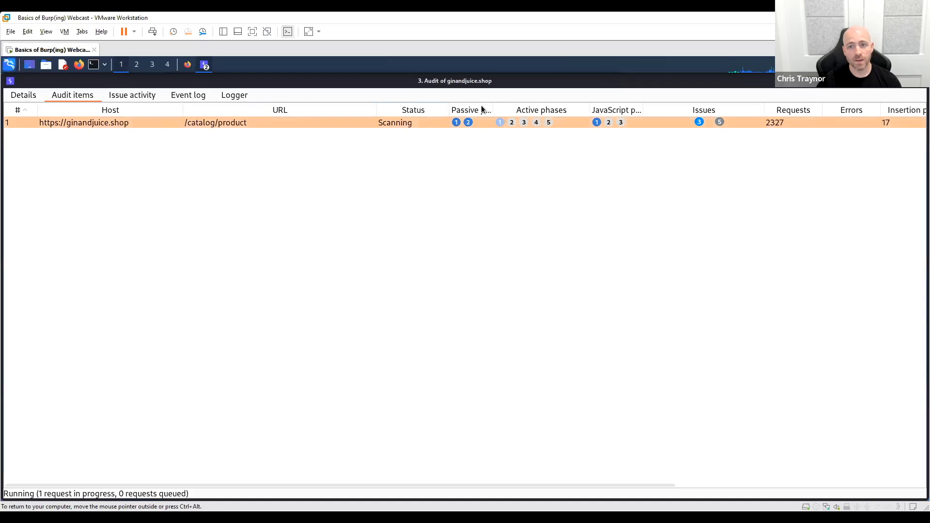
{"action": "left_click", "coordinate": [40, 96]}
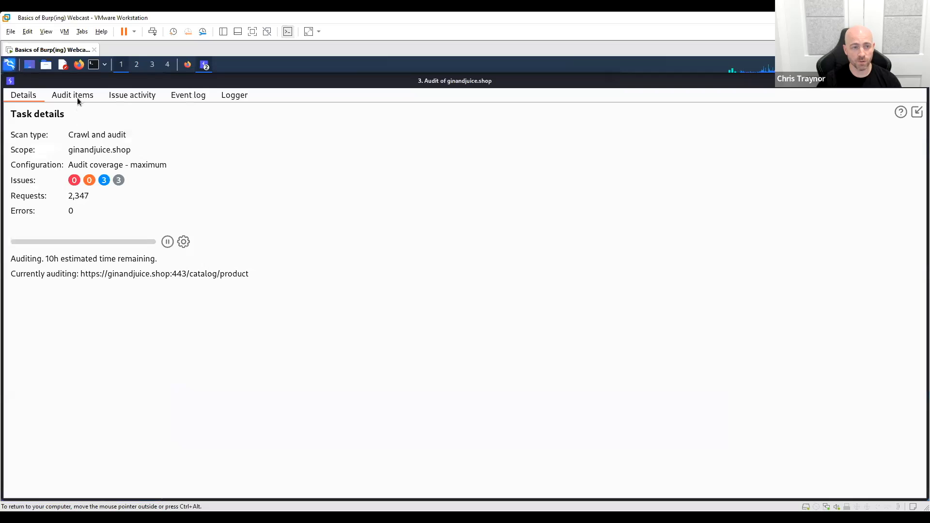
{"action": "left_click", "coordinate": [77, 97]}
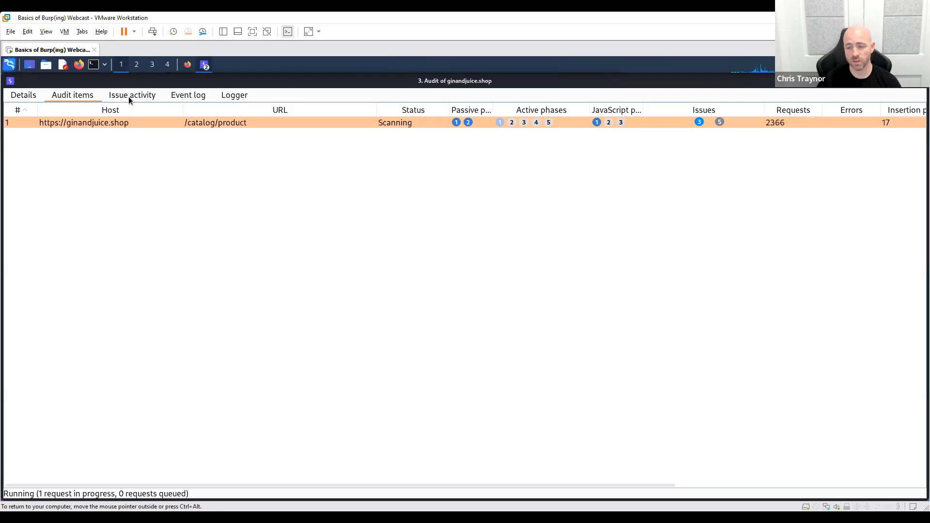
- Go through the audit's reported issues from the DOM-based open redirections down to the strict transport security finding
{"action": "left_click", "coordinate": [129, 97]}
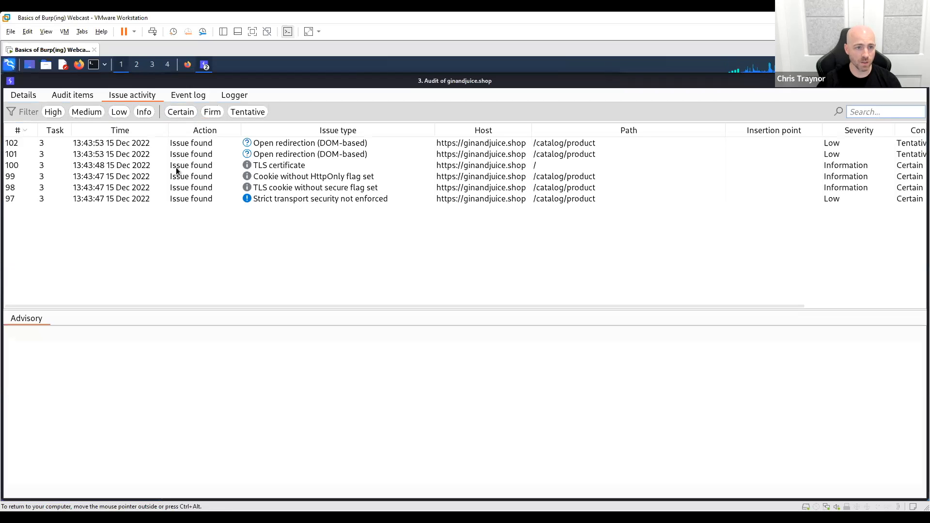
{"action": "left_click", "coordinate": [134, 142]}
{"action": "left_click", "coordinate": [135, 154]}
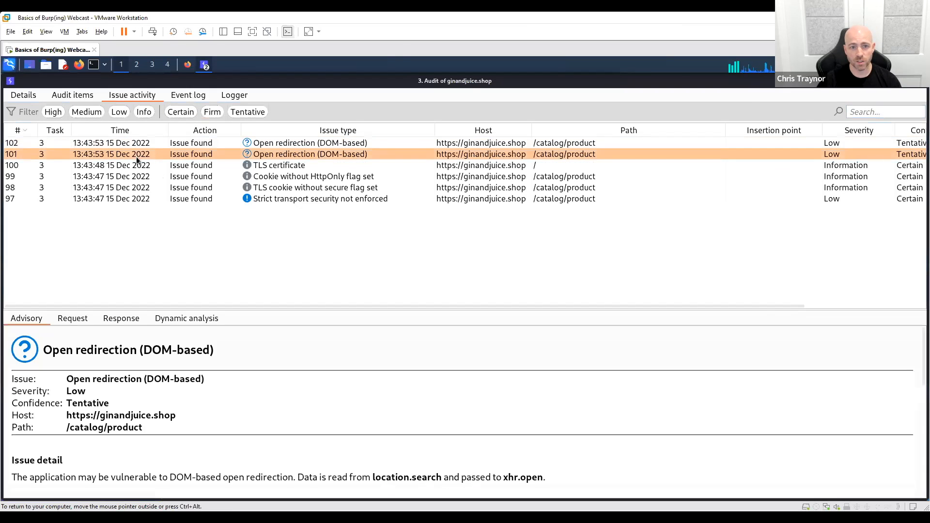
{"action": "left_click", "coordinate": [136, 163]}
{"action": "left_click", "coordinate": [140, 176]}
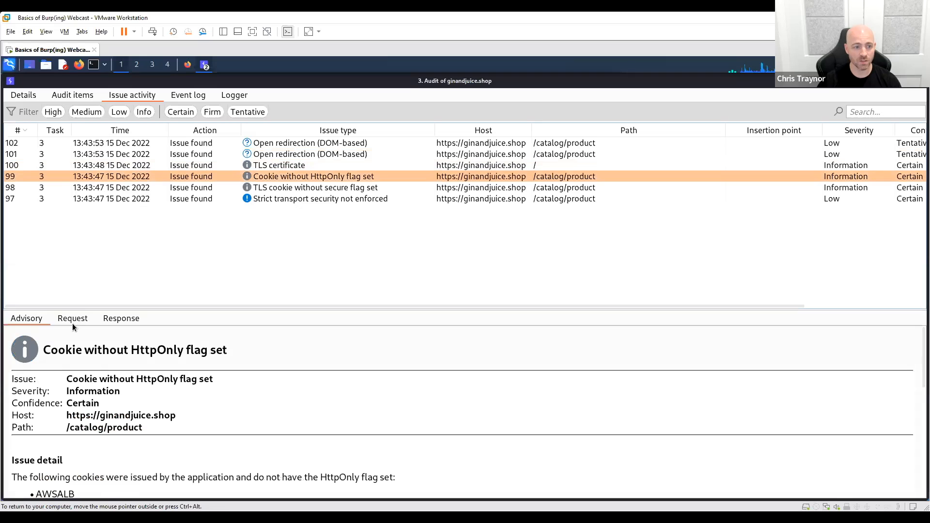
{"action": "left_click", "coordinate": [188, 190]}
{"action": "left_click", "coordinate": [188, 199]}
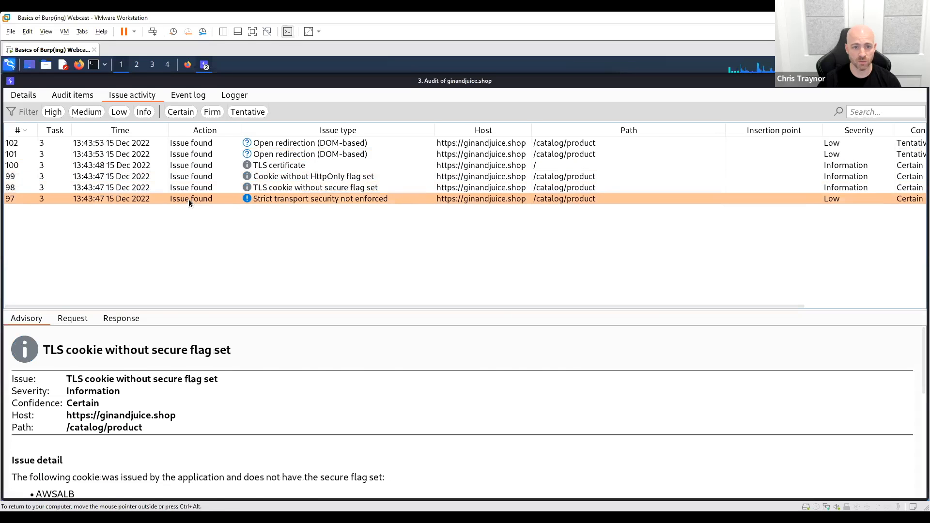
- Check the audit's event log and logged scanner traffic, and inspect the /crossdomain.xml request and response
{"action": "left_click", "coordinate": [190, 95]}
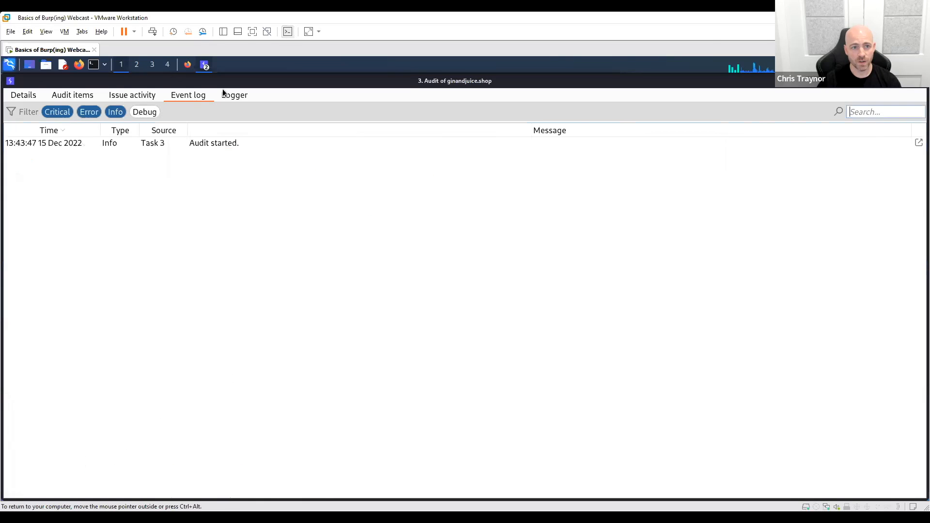
{"action": "left_click", "coordinate": [149, 144]}
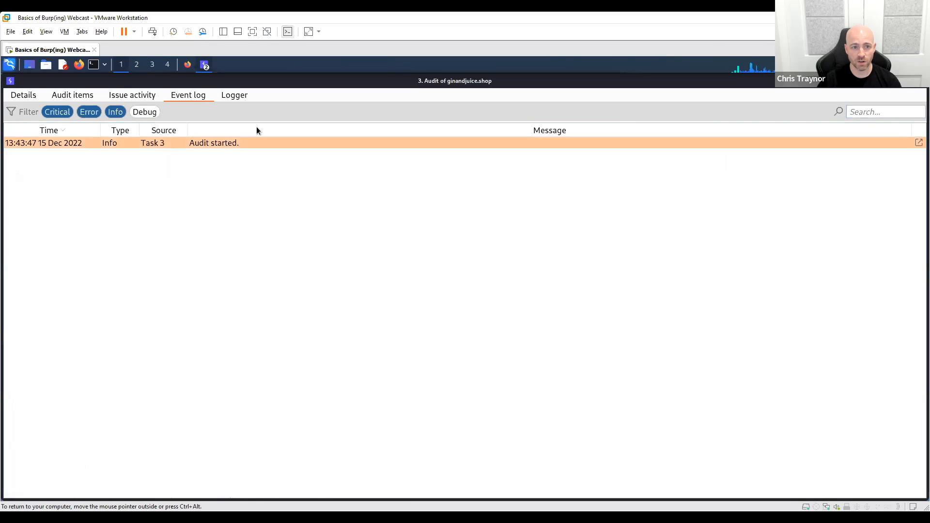
{"action": "left_click", "coordinate": [244, 96]}
{"action": "scroll", "coordinate": [323, 203], "scroll_direction": "down", "scroll_amount": 4}
{"action": "scroll", "coordinate": [321, 201], "scroll_direction": "up", "scroll_amount": 4}
{"action": "left_click", "coordinate": [238, 203]}
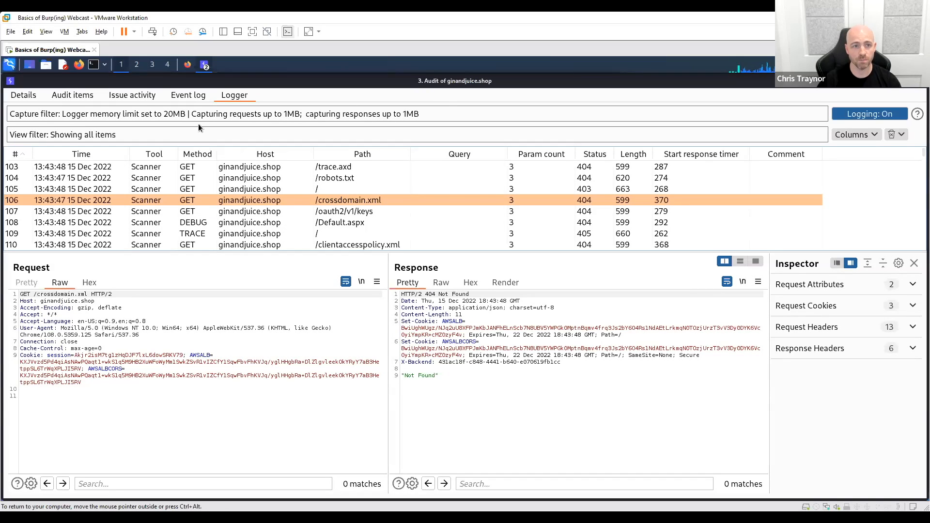
- Revisit the audit's open redirection, TLS certificate and cookie flag issues, and close the audit details
{"action": "left_click", "coordinate": [113, 94]}
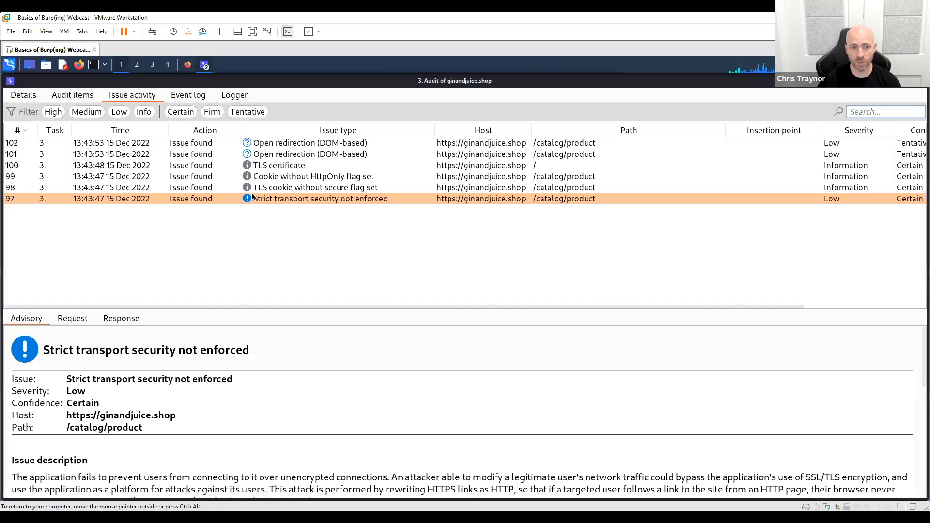
{"action": "left_click", "coordinate": [309, 144]}
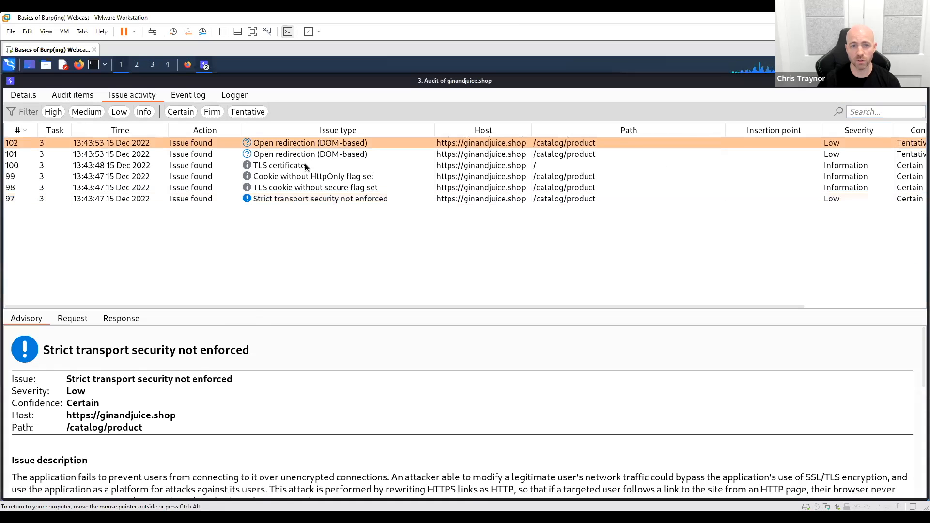
{"action": "left_click", "coordinate": [304, 165]}
{"action": "left_click", "coordinate": [305, 177]}
{"action": "left_click", "coordinate": [307, 189]}
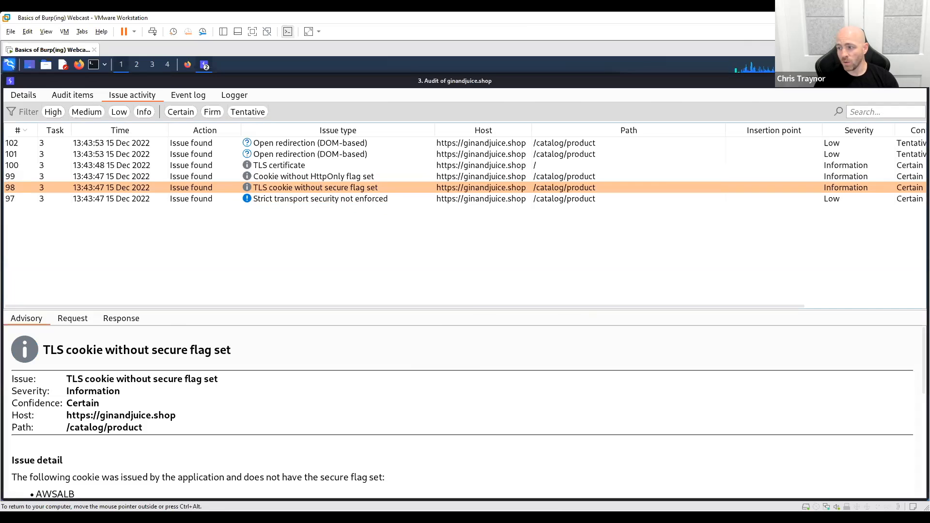
{"action": "left_click", "coordinate": [921, 81]}
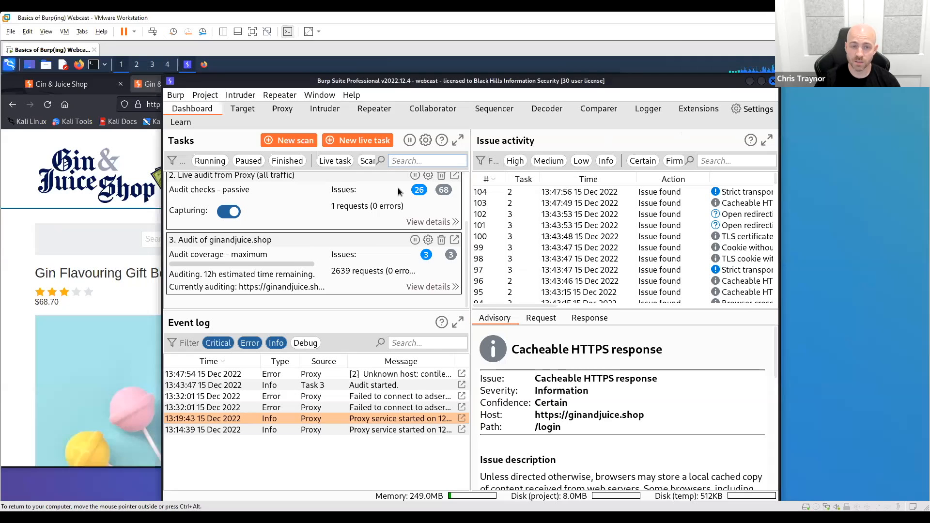
- Launch the proxy's pre-configured browser from the interception view and decline creating a new keyring
{"action": "left_click", "coordinate": [284, 110]}
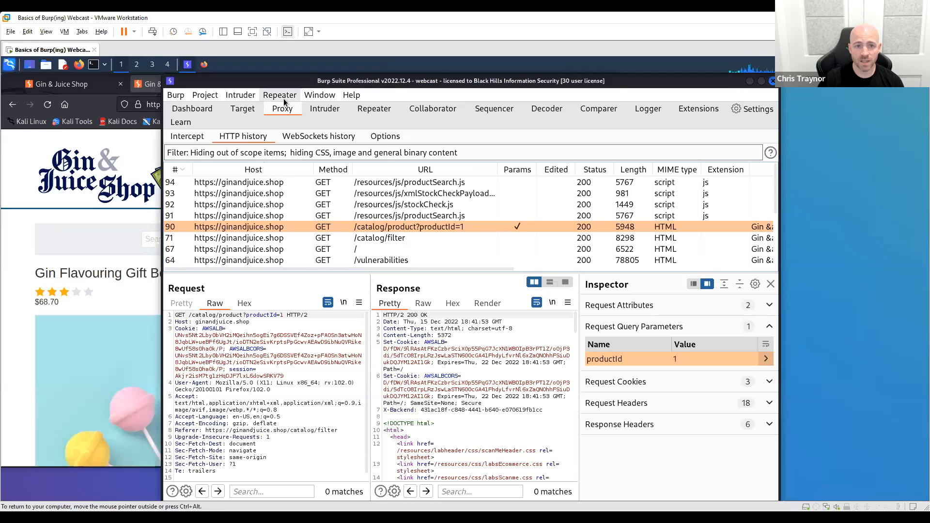
{"action": "left_click", "coordinate": [186, 138]}
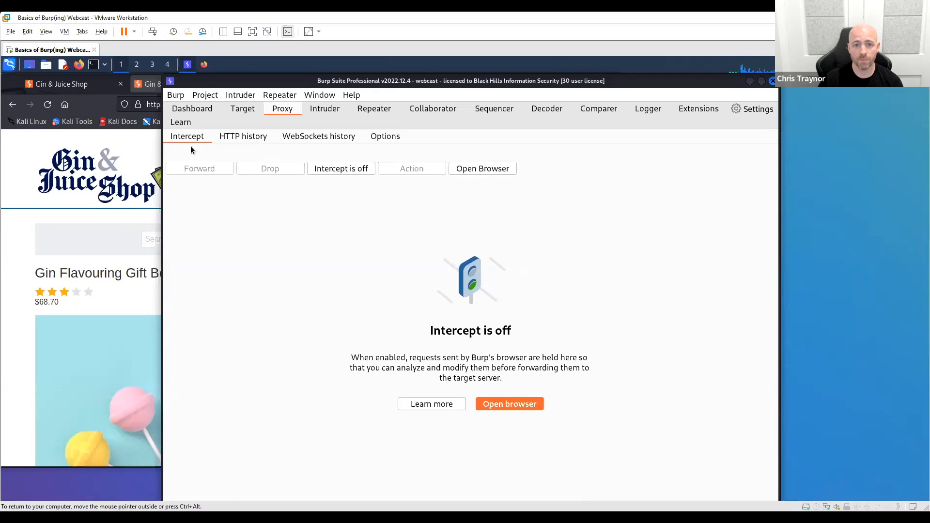
{"action": "left_click", "coordinate": [482, 167]}
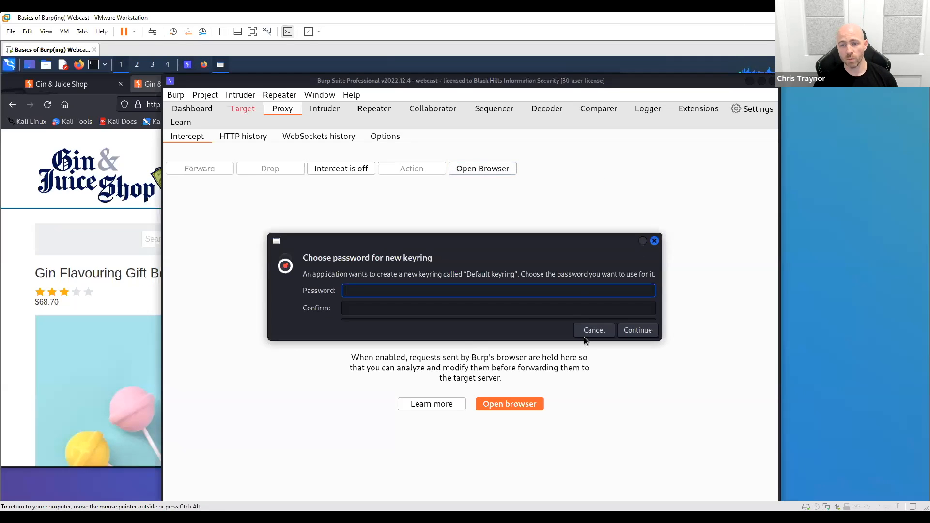
{"action": "left_click", "coordinate": [592, 330]}
{"action": "left_click", "coordinate": [591, 330]}
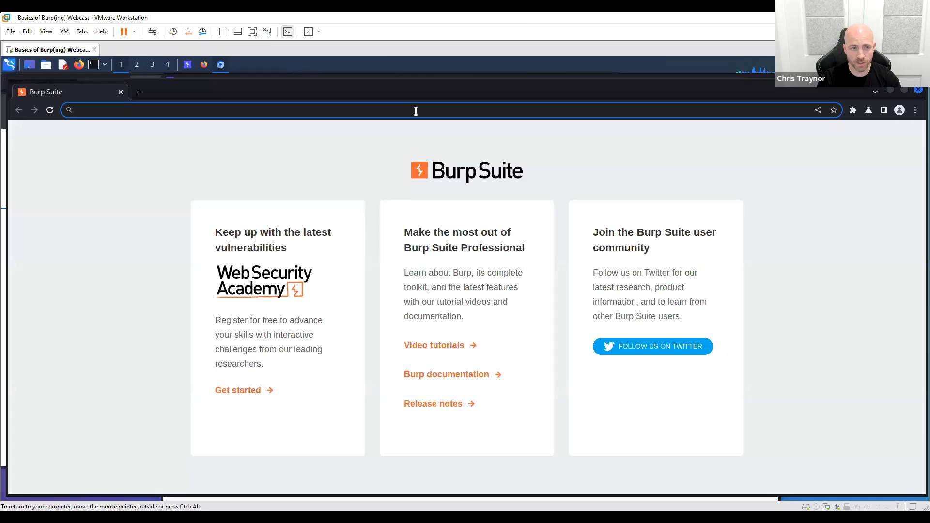
- Load Google in the pre-configured browser to try it out, and close the browser
{"action": "type", "text": "google"}
{"action": "key", "text": "Return"}
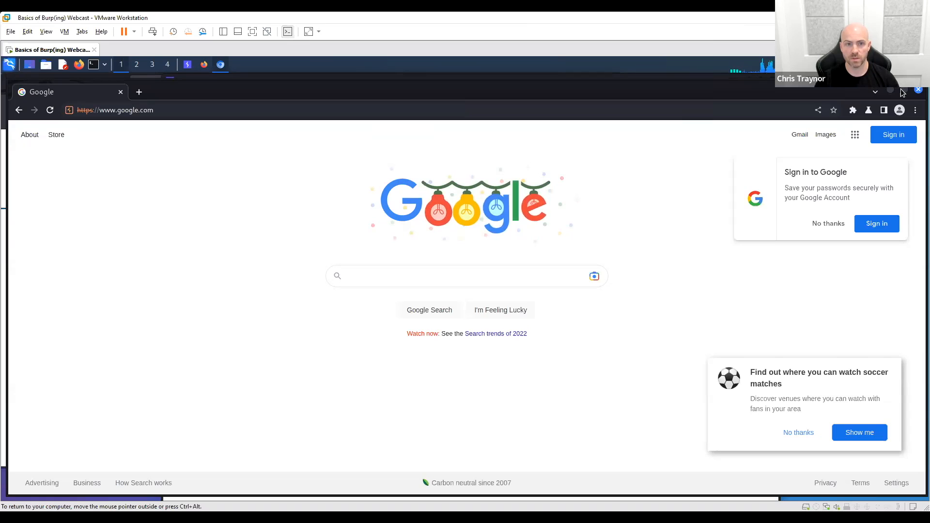
{"action": "left_click", "coordinate": [918, 90]}
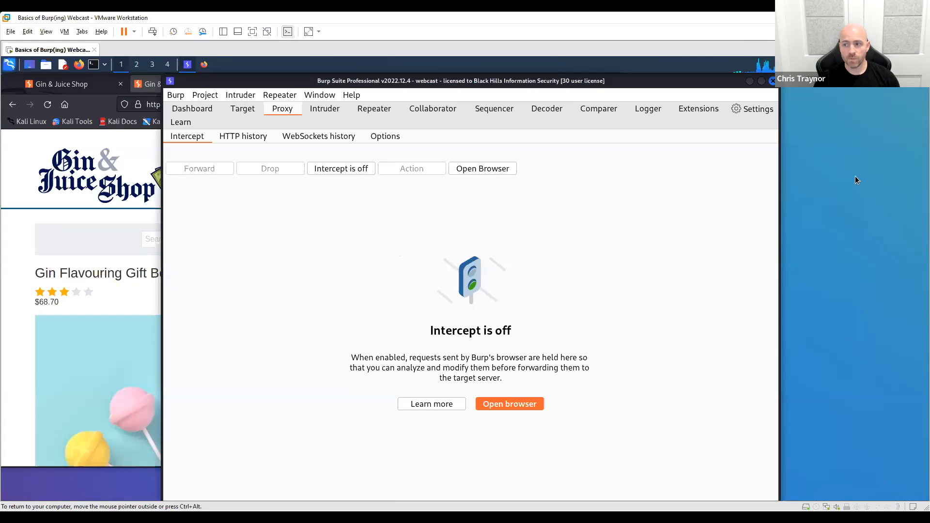